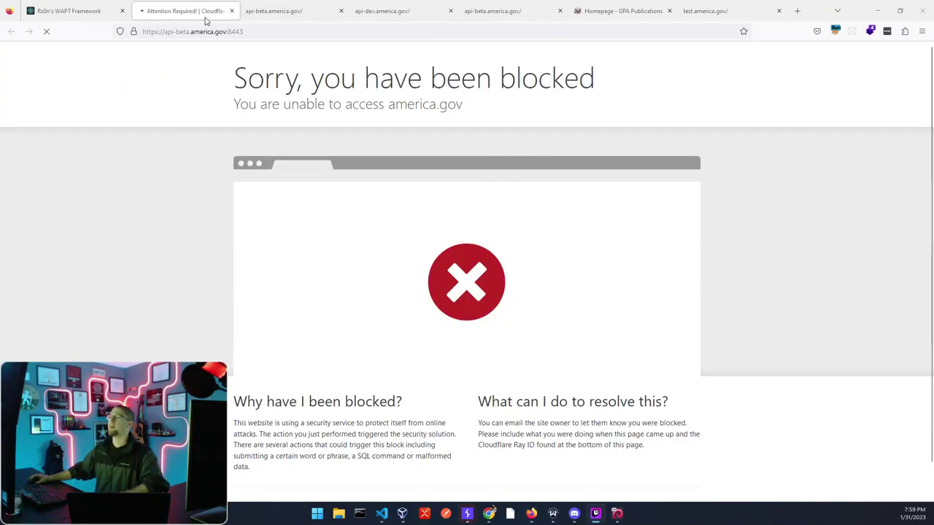
Step: Open the github.com/0xInfection/Awesome-WAF repository in a new browser tab
{"action": "left_click", "coordinate": [256, 31]}
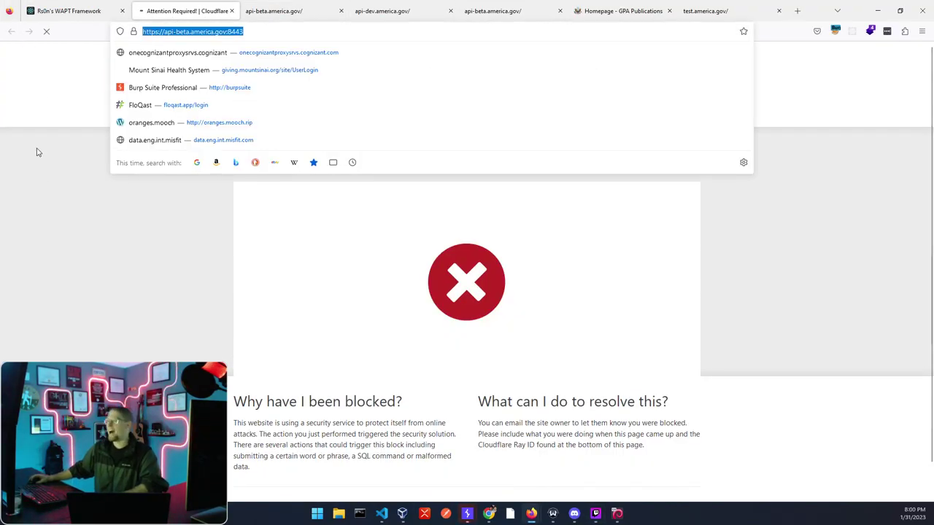
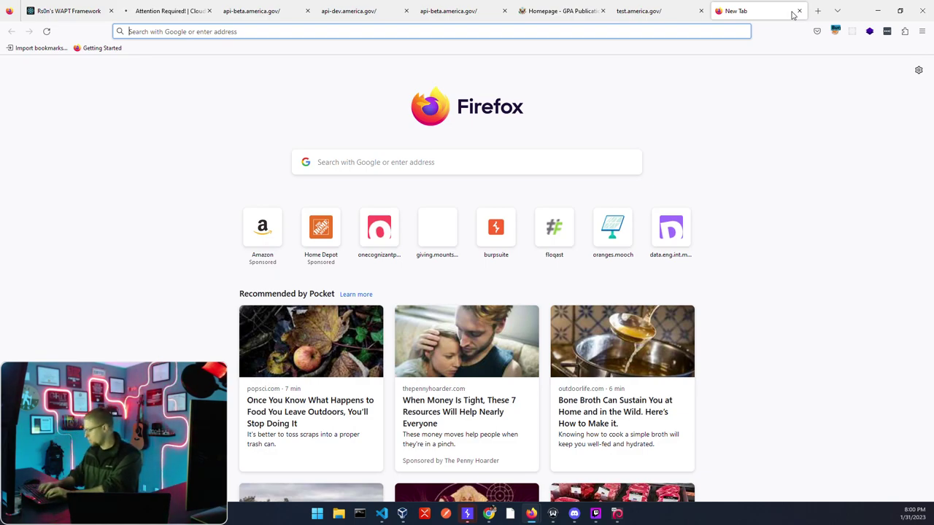
{"action": "type", "text": "github.com/0xInfection/Awesome-WAF"}
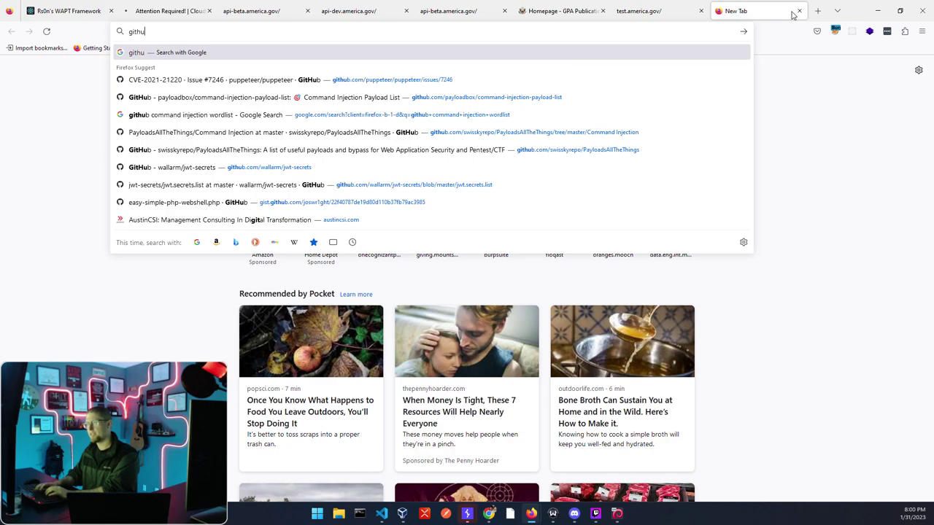
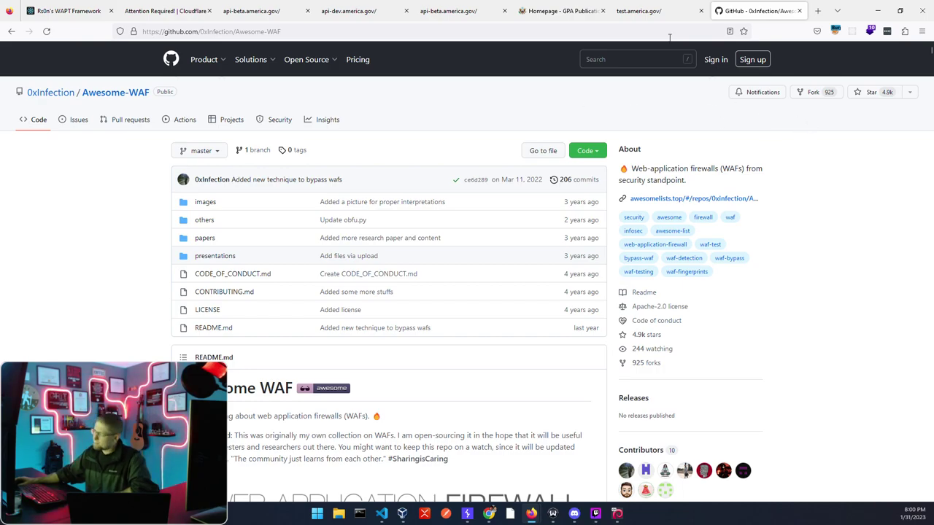
Step: Check the remaining america.gov pages and close them, keeping only the WAPT Framework, the blocked page and the Awesome-WAF repository open
{"action": "left_click", "coordinate": [664, 13]}
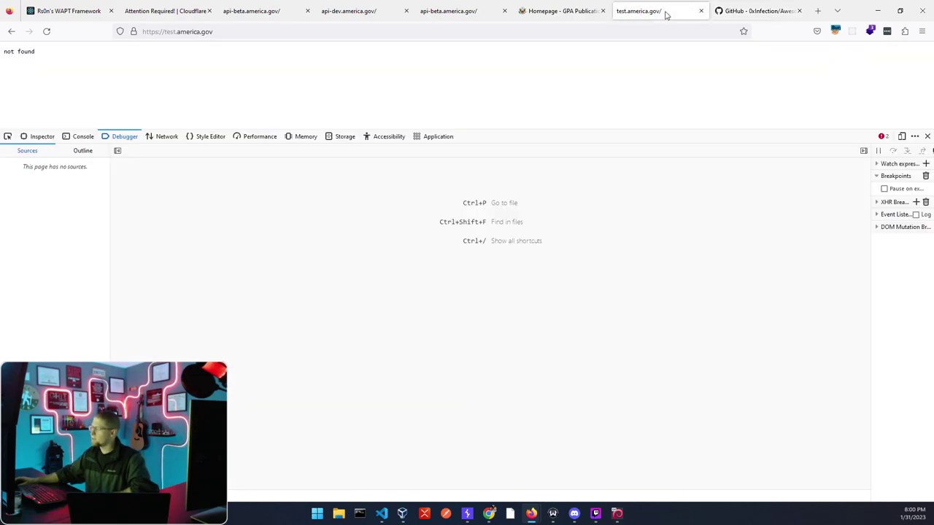
{"action": "left_click", "coordinate": [259, 13]}
{"action": "left_click", "coordinate": [334, 11]}
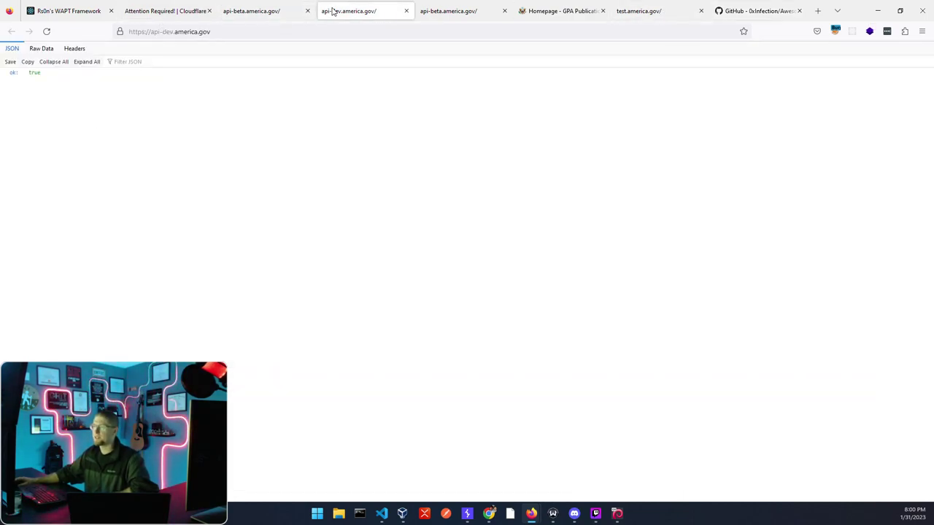
{"action": "left_click", "coordinate": [430, 12]}
{"action": "left_click", "coordinate": [654, 18]}
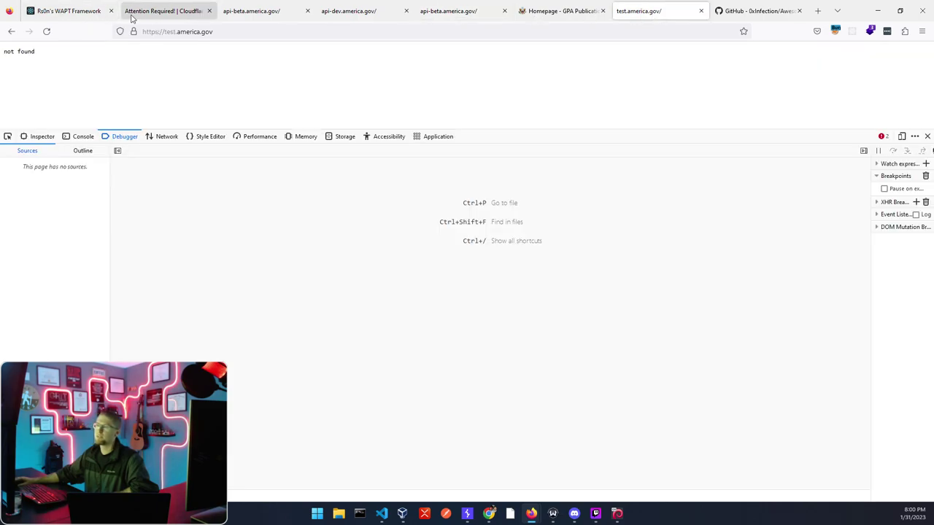
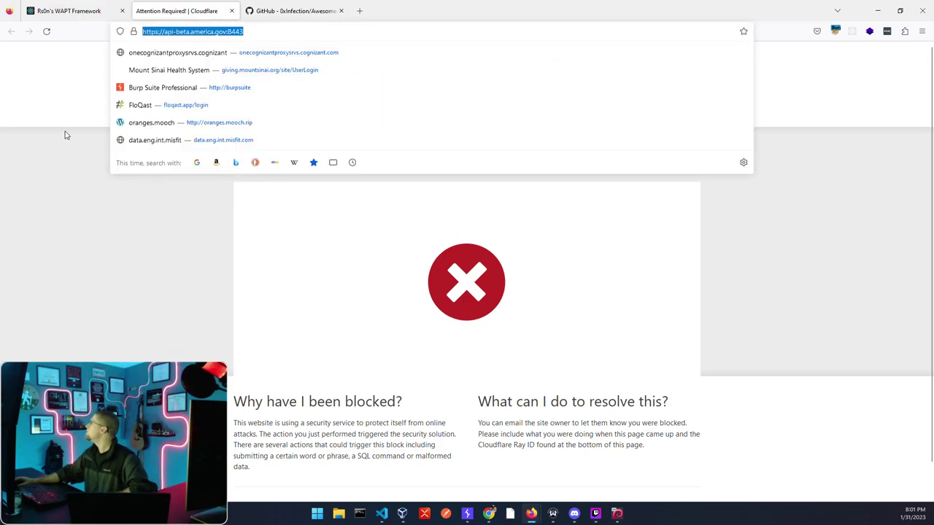
Step: Examine the footer of the blocked api-beta.america.gov:8443 page for text that identifies the firewall vendor
{"action": "left_click", "coordinate": [294, 11]}
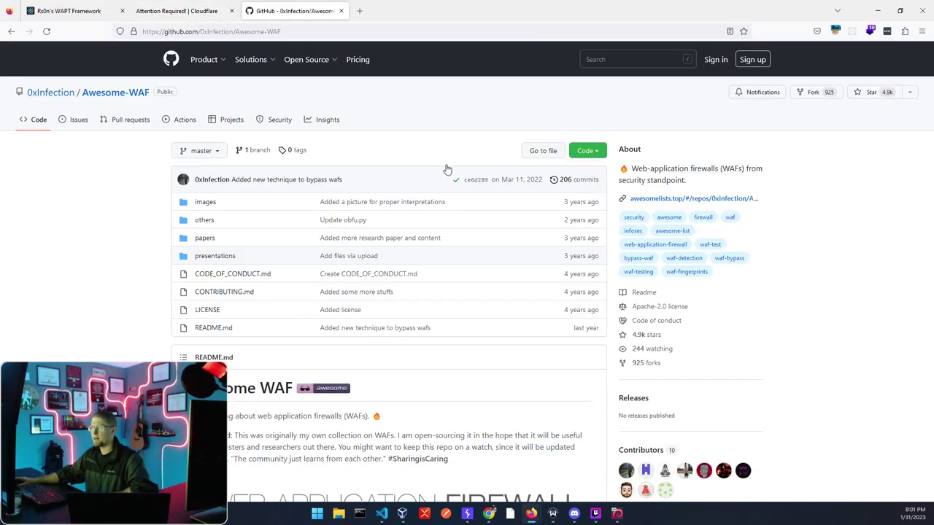
{"action": "left_click", "coordinate": [175, 8]}
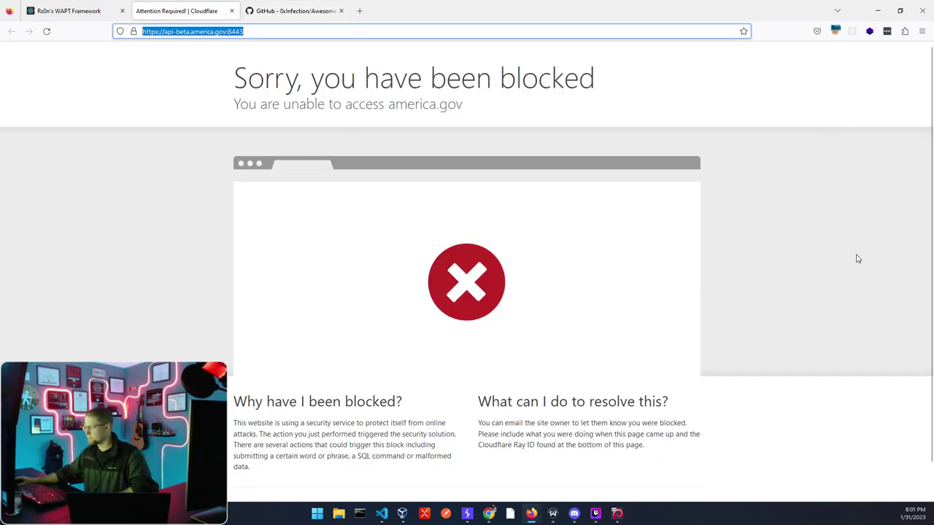
{"action": "scroll", "coordinate": [846, 261], "scroll_direction": "down", "scroll_amount": 2}
{"action": "left_click_drag", "start_coordinate": [313, 477], "coordinate": [348, 476]}
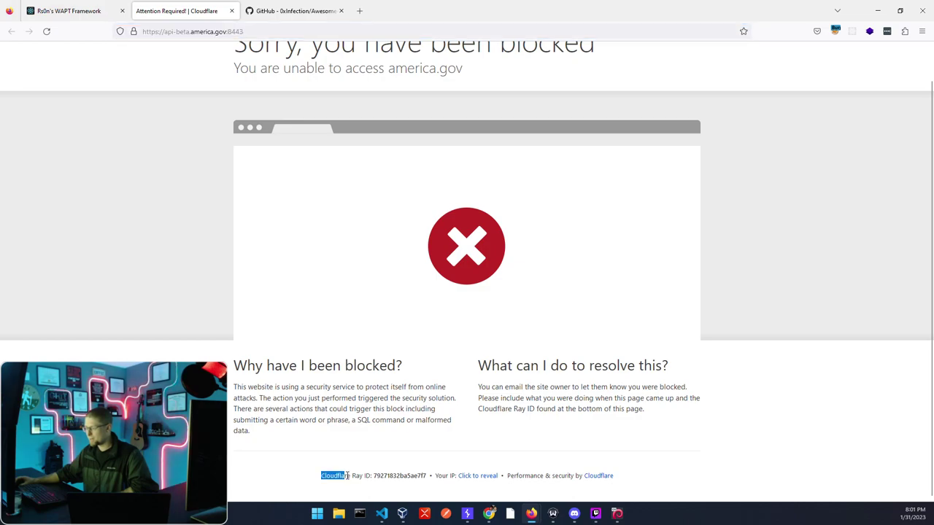
{"action": "left_click", "coordinate": [283, 454]}
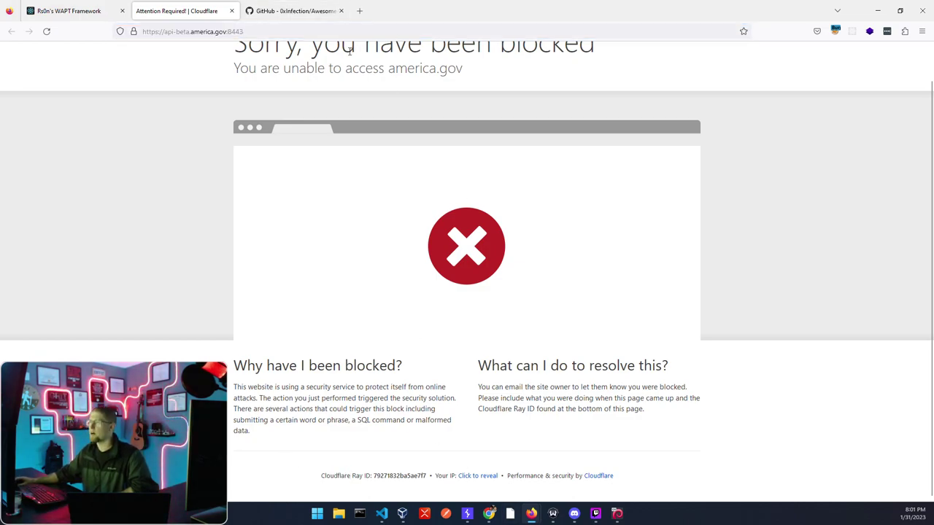
Step: Browse the Awesome-WAF README's table of WAF fingerprints and detection methods
{"action": "left_click", "coordinate": [309, 11]}
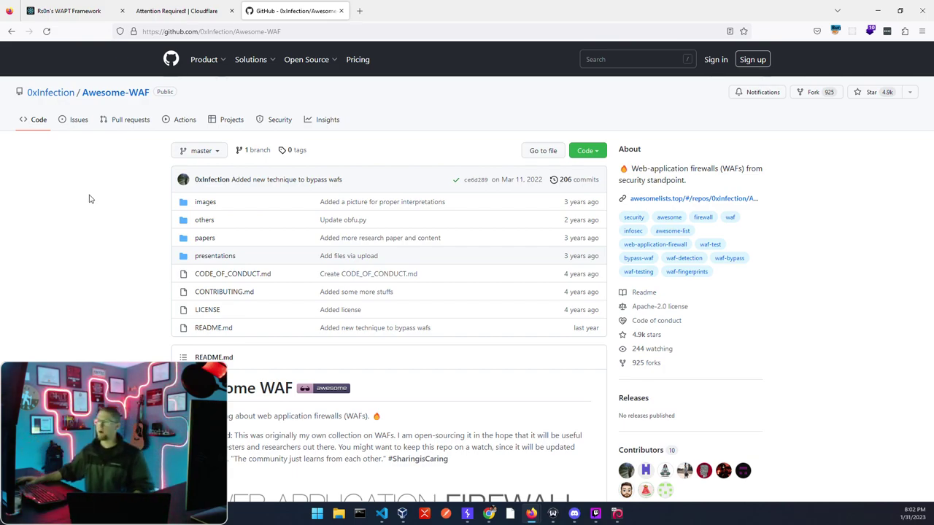
{"action": "left_click", "coordinate": [191, 12]}
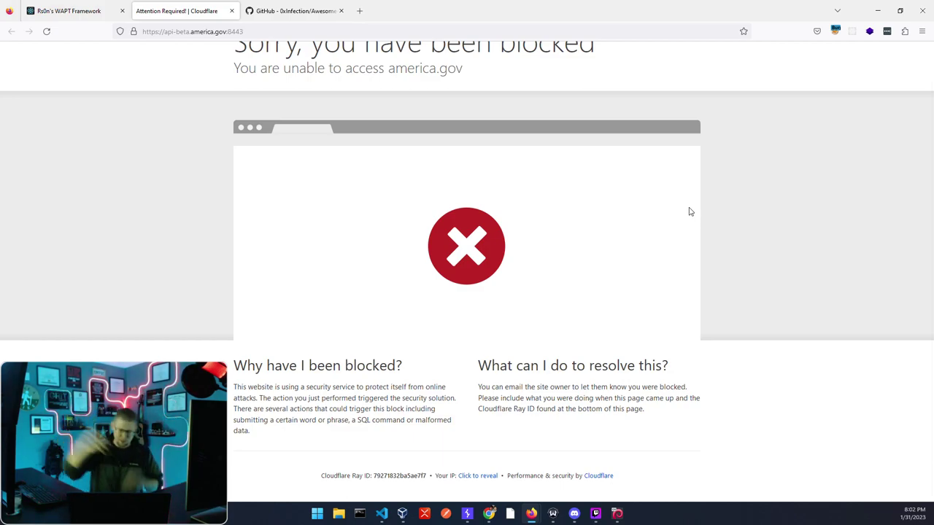
{"action": "left_click", "coordinate": [332, 13]}
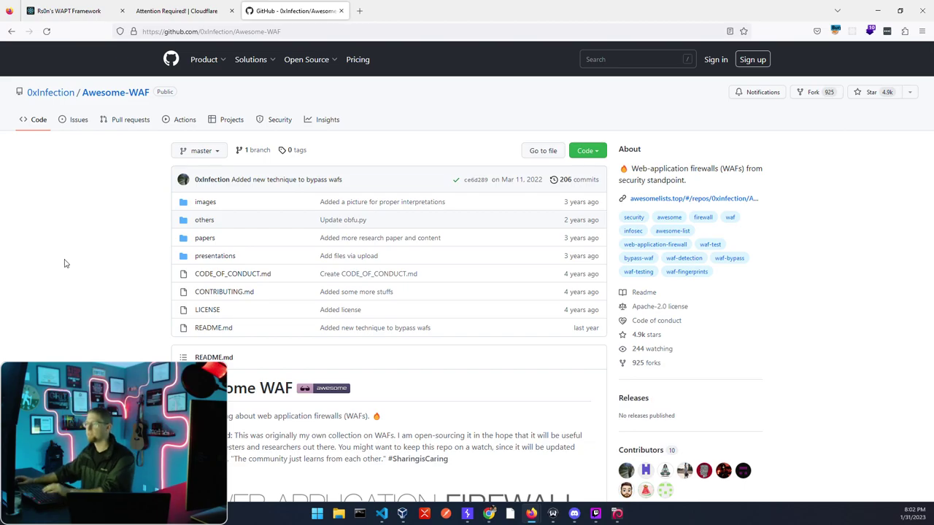
{"action": "scroll", "coordinate": [74, 257], "scroll_direction": "down", "scroll_amount": 4}
{"action": "scroll", "coordinate": [74, 257], "scroll_direction": "down", "scroll_amount": 20}
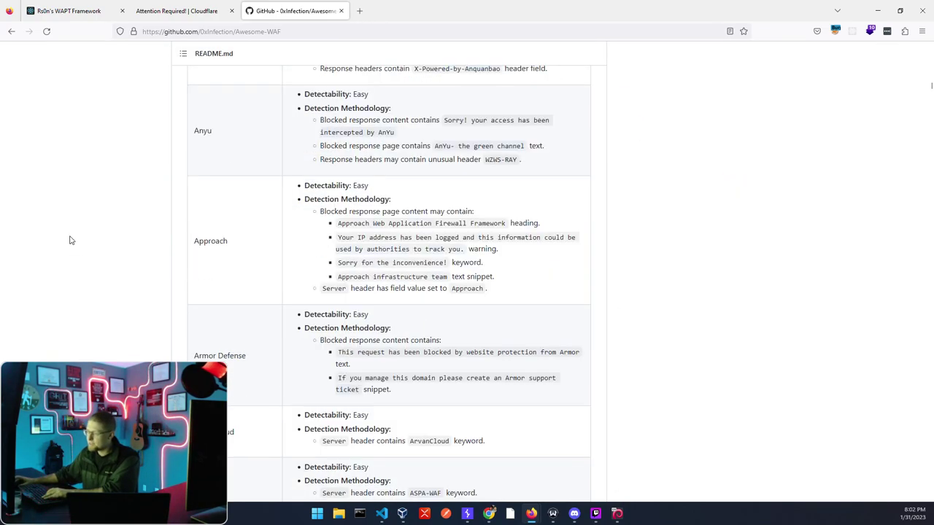
{"action": "scroll", "coordinate": [73, 249], "scroll_direction": "up", "scroll_amount": 15}
{"action": "scroll", "coordinate": [65, 241], "scroll_direction": "down", "scroll_amount": 4}
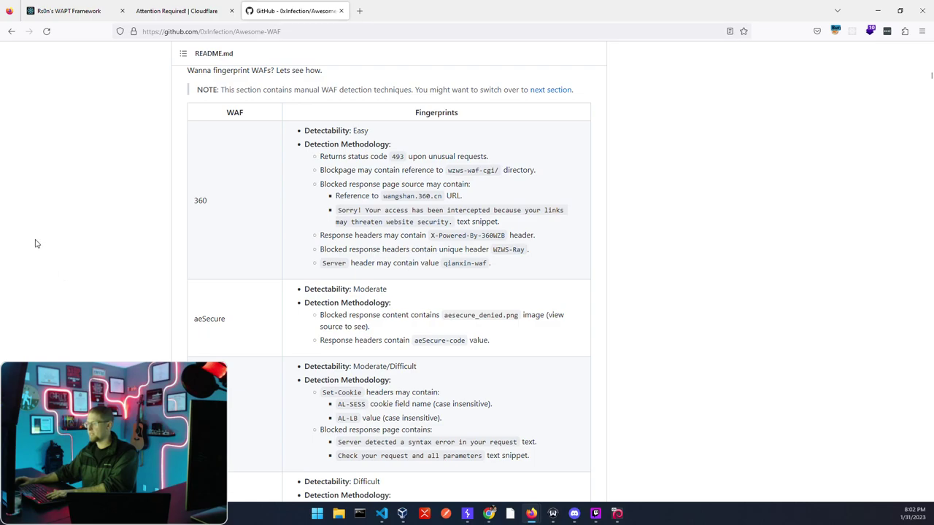
Step: Find "cloudflare" in the Awesome-WAF README and compare its fingerprint entry with the blocked page
{"action": "key", "text": "ctrl+f"}
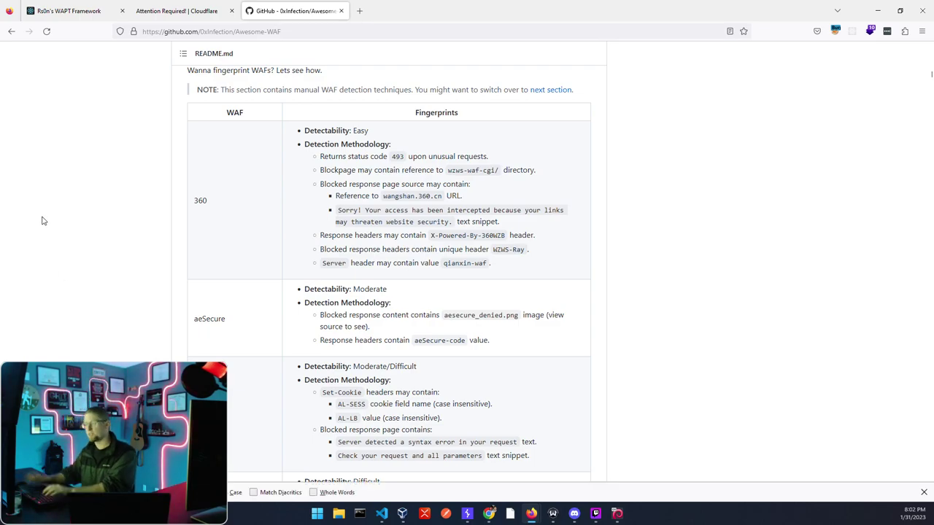
{"action": "type", "text": "cloudflare"}
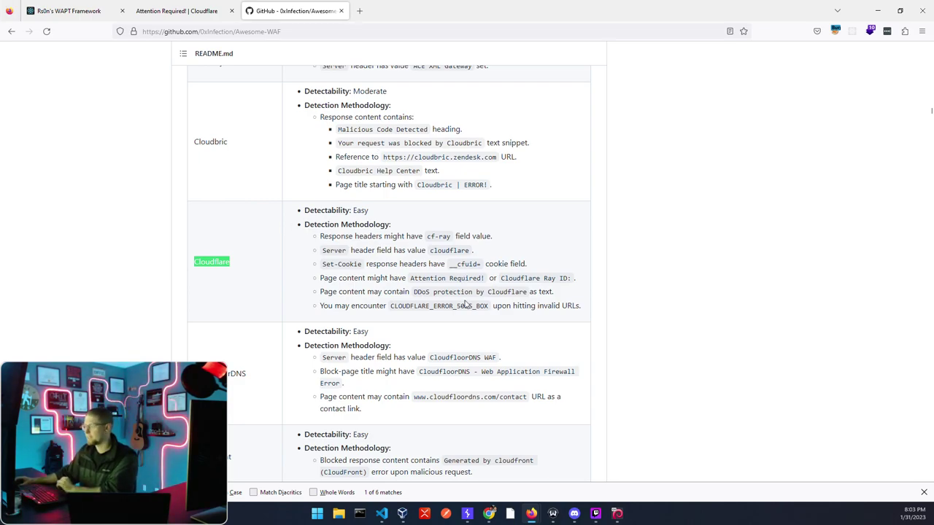
{"action": "left_click", "coordinate": [179, 11]}
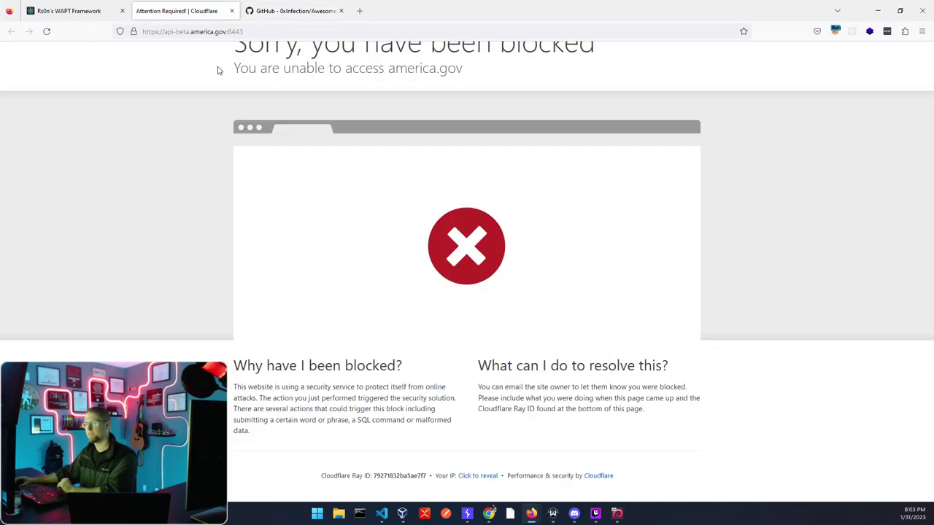
{"action": "left_click", "coordinate": [269, 12]}
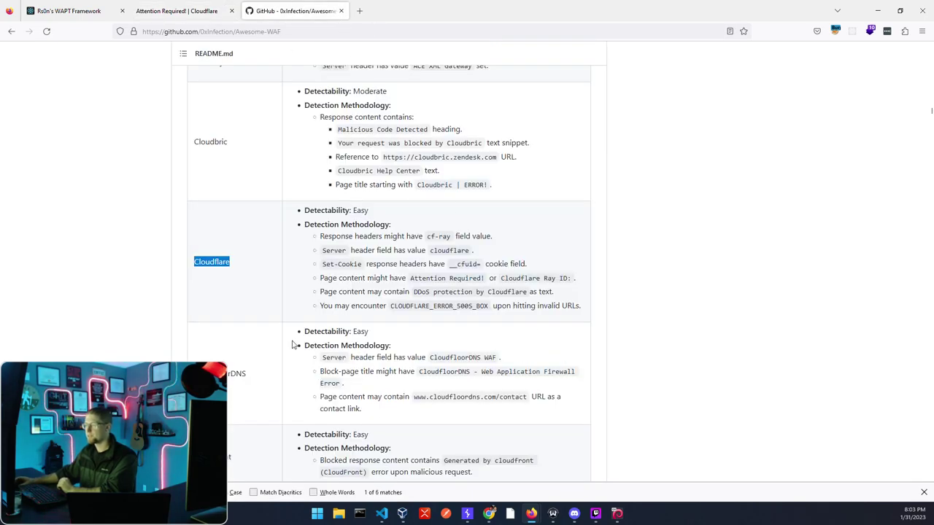
Step: Search the README for "cloudflare" again and go through the matches to the Cloudflare bypass section
{"action": "key", "text": "alt+Left"}
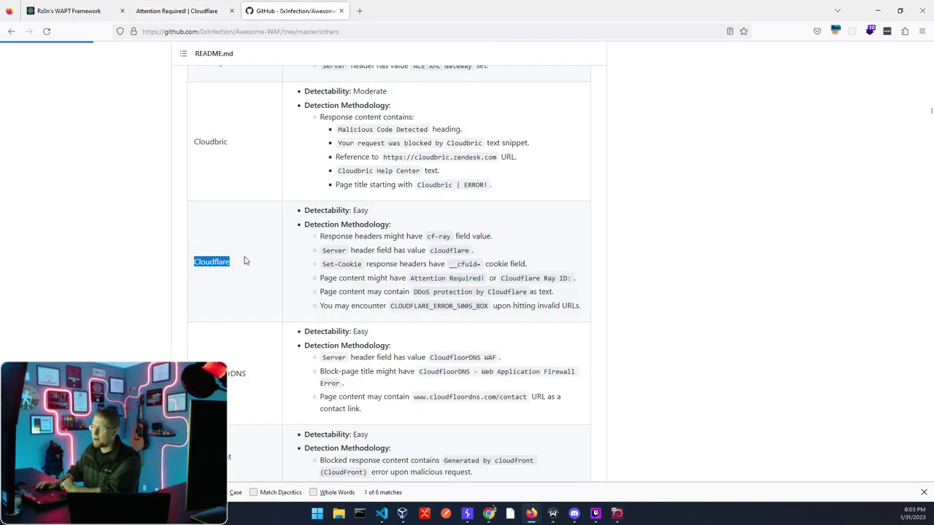
{"action": "left_click", "coordinate": [11, 31]}
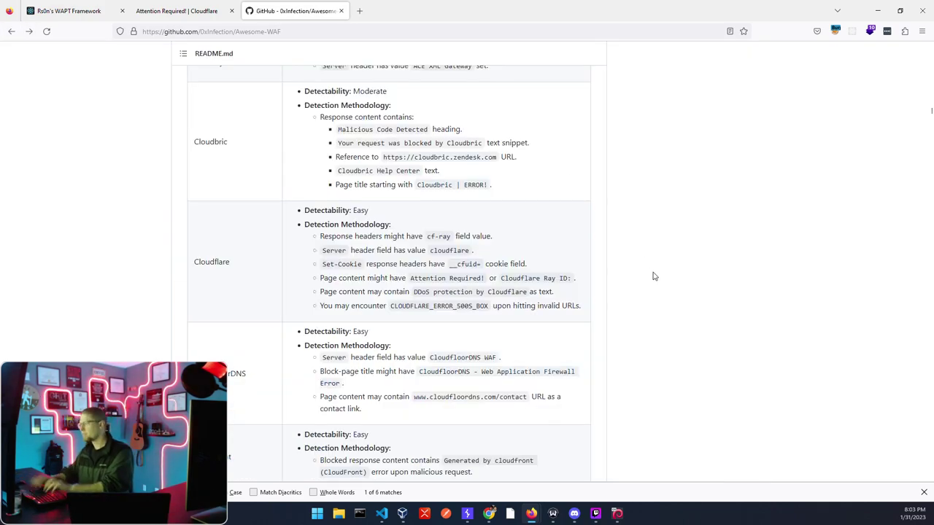
{"action": "type", "text": "cloudfa"}
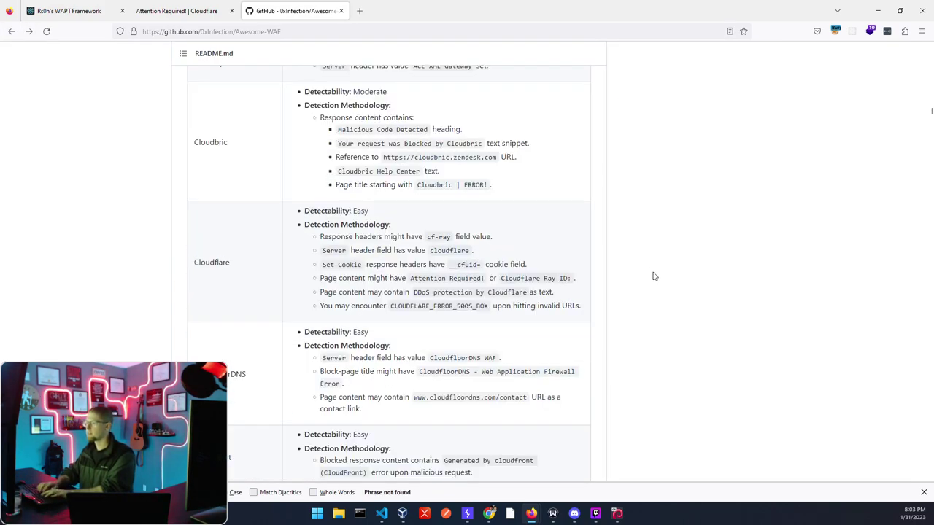
{"action": "key", "text": "BackSpace"}
{"action": "key", "text": "BackSpace"}
{"action": "key", "text": "Return"}
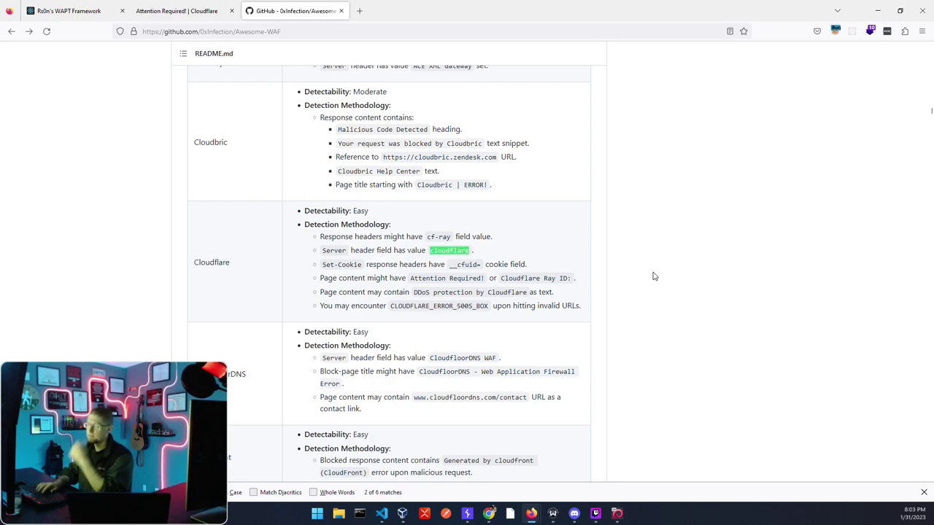
{"action": "key", "text": "Return"}
{"action": "key", "text": "Return"}
{"action": "key", "text": "Return"}
{"action": "key", "text": "Return"}
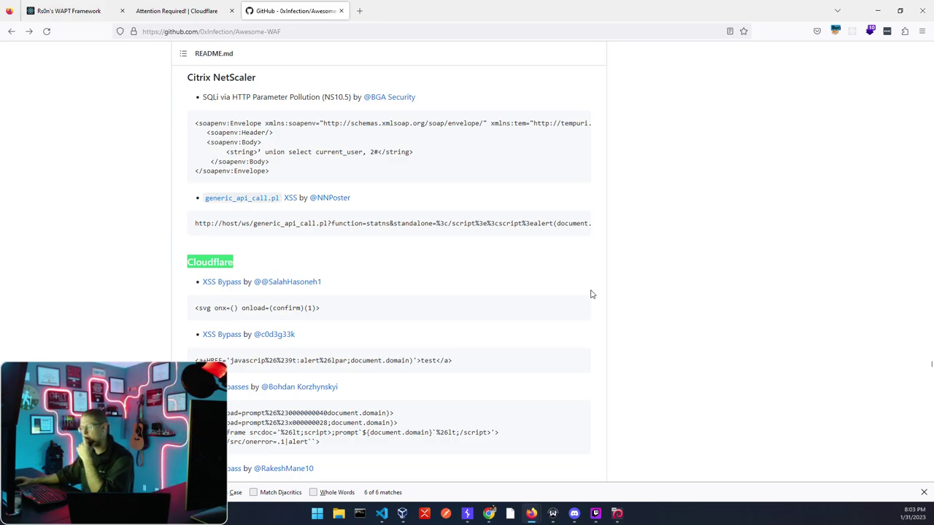
Step: Examine the XSS and RCE payload bypasses listed in the README's Cloudflare section
{"action": "scroll", "coordinate": [409, 239], "scroll_direction": "down", "scroll_amount": 2}
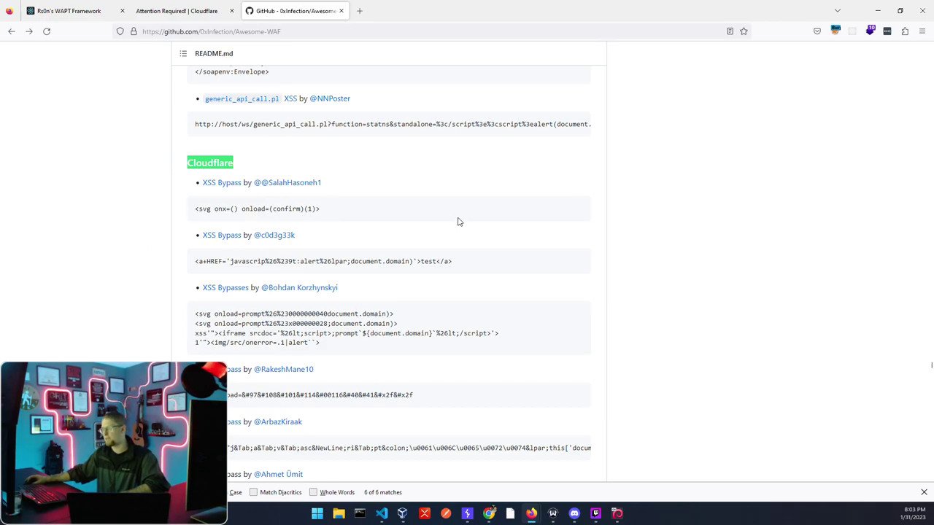
{"action": "scroll", "coordinate": [422, 251], "scroll_direction": "down", "scroll_amount": 2}
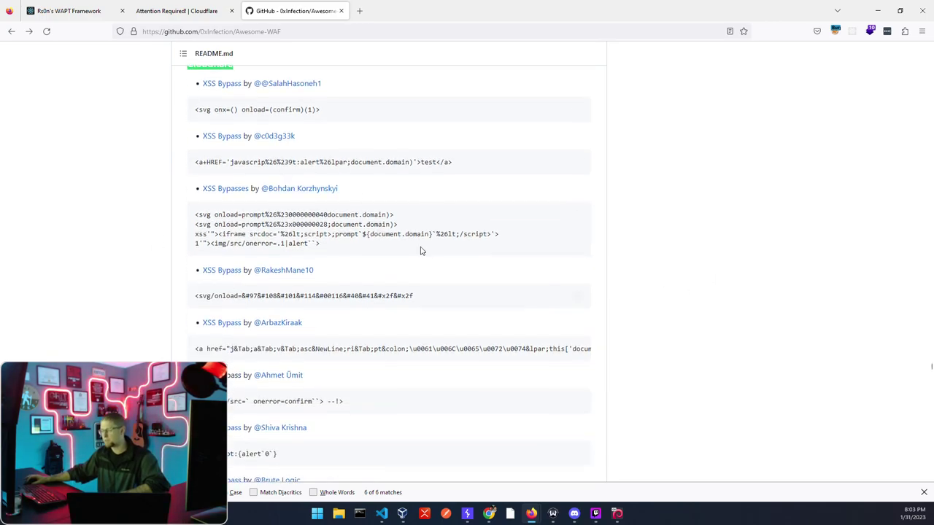
{"action": "scroll", "coordinate": [445, 248], "scroll_direction": "down", "scroll_amount": 1}
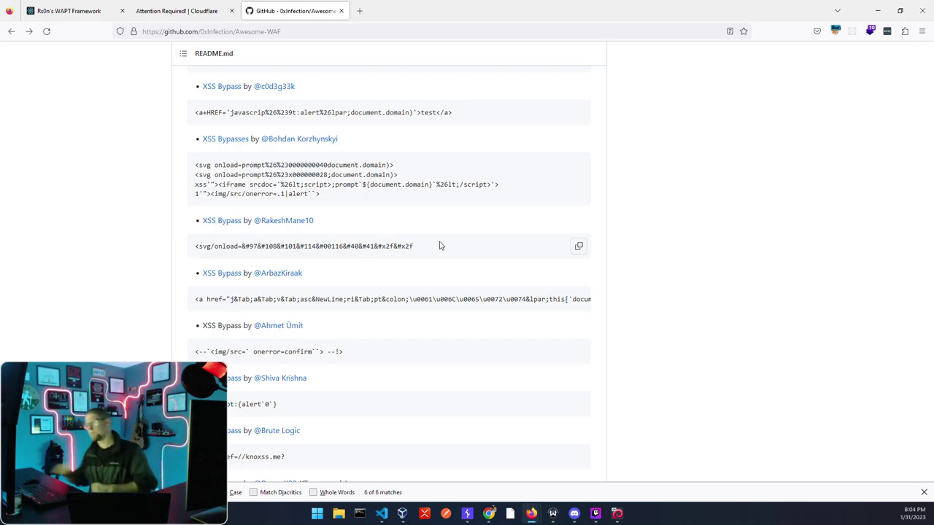
{"action": "scroll", "coordinate": [356, 348], "scroll_direction": "down", "scroll_amount": 3}
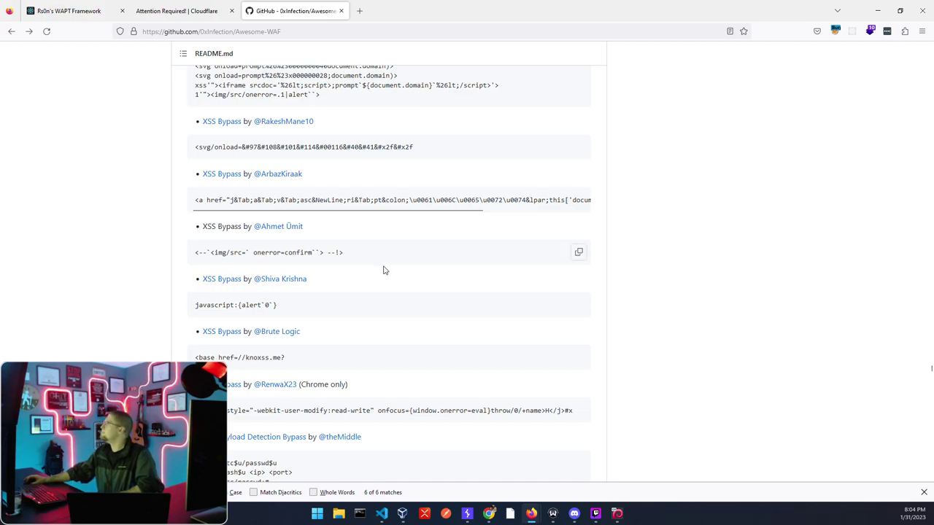
{"action": "scroll", "coordinate": [385, 270], "scroll_direction": "down", "scroll_amount": 1}
{"action": "scroll", "coordinate": [385, 270], "scroll_direction": "down", "scroll_amount": 2}
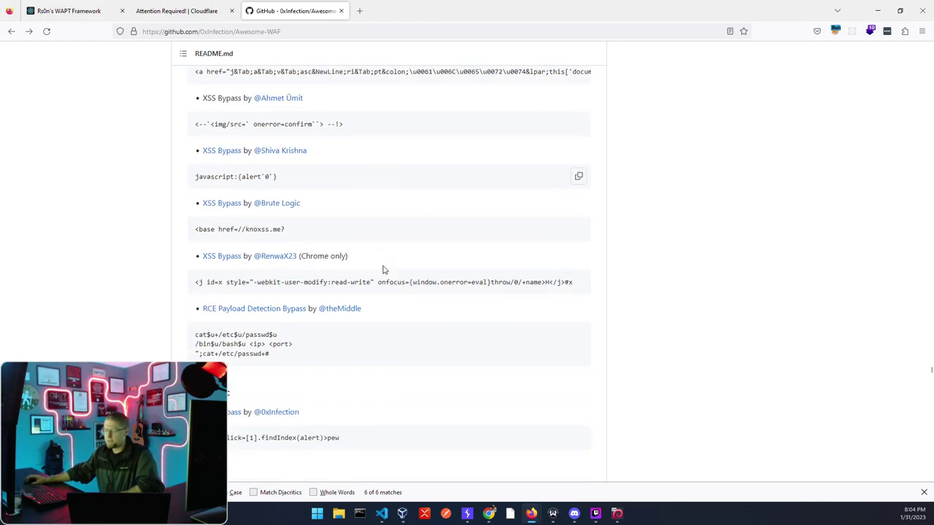
{"action": "scroll", "coordinate": [268, 322], "scroll_direction": "up", "scroll_amount": 1}
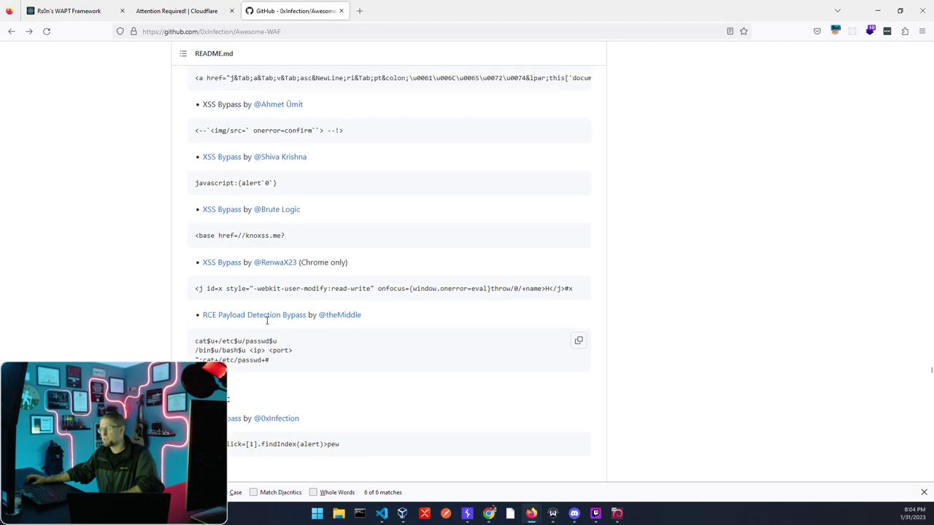
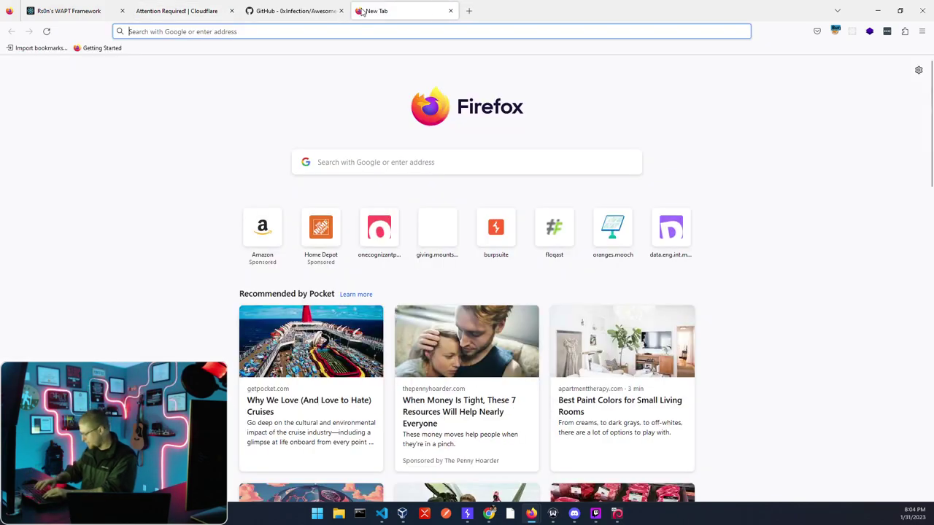
Step: Open book.hacktricks.xyz in a new browser tab
{"action": "type", "text": "book.hacktric"}
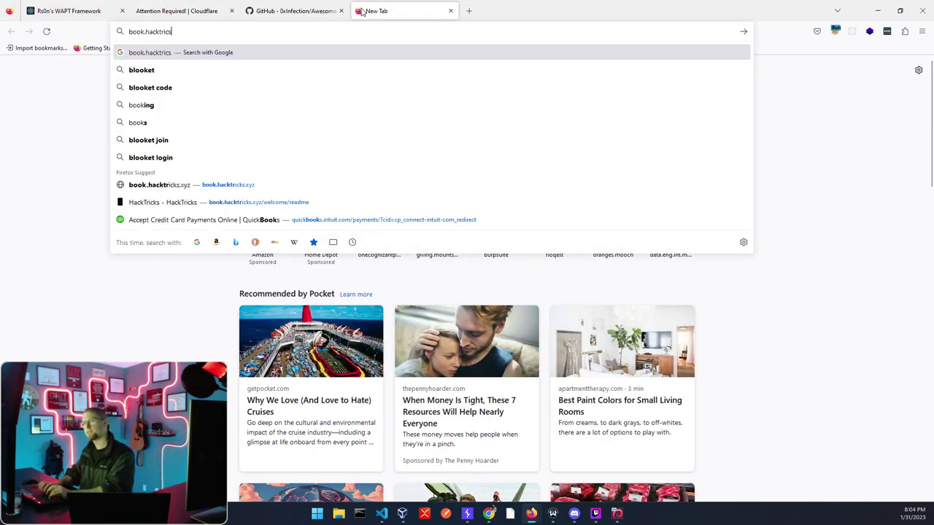
{"action": "type", "text": "ks.xyz"}
{"action": "key", "text": "Return"}
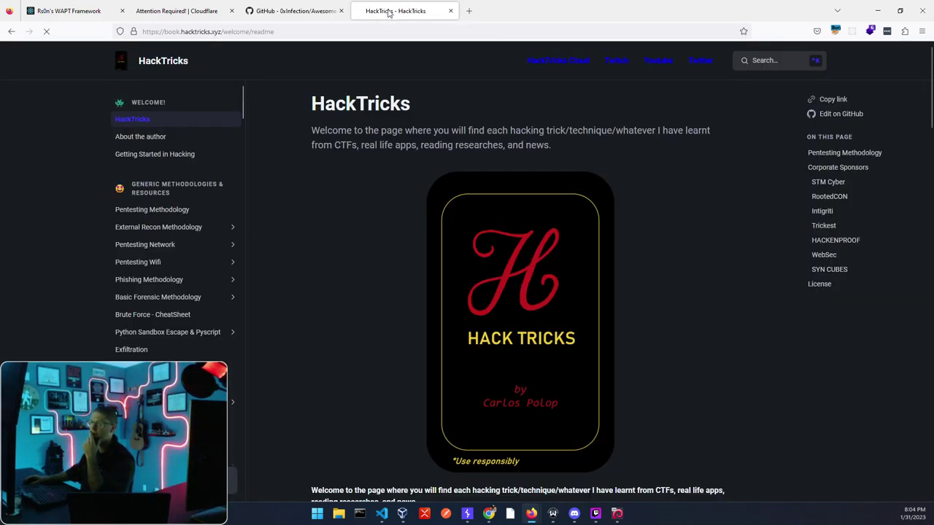
Step: Move the HackTricks tab to the front, search the site for "cloudfare" and look through the matching entries
{"action": "left_click_drag", "start_coordinate": [389, 11], "coordinate": [69, 12]}
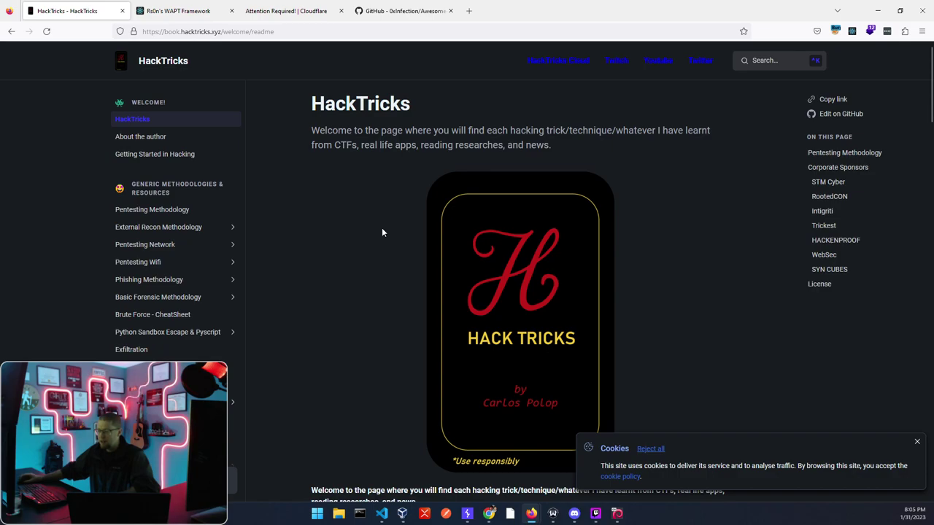
{"action": "key", "text": "ctrl+f"}
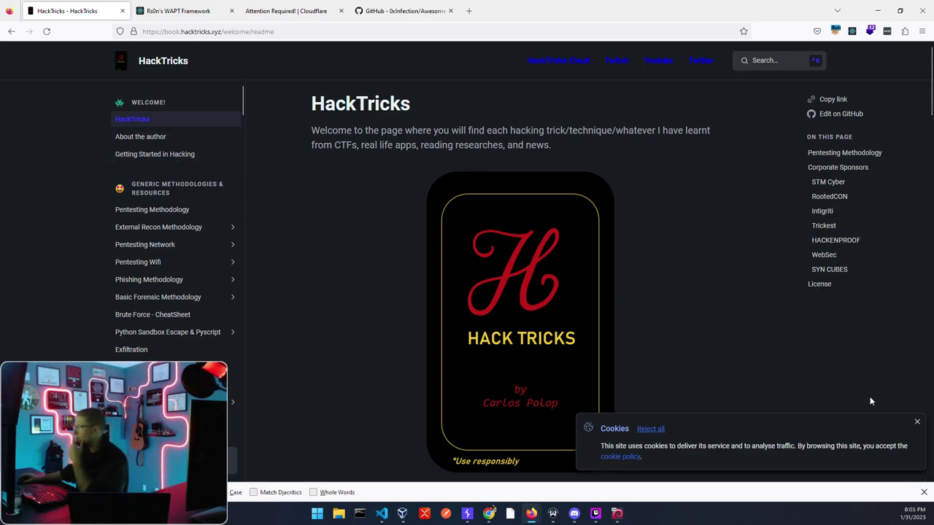
{"action": "left_click", "coordinate": [777, 66]}
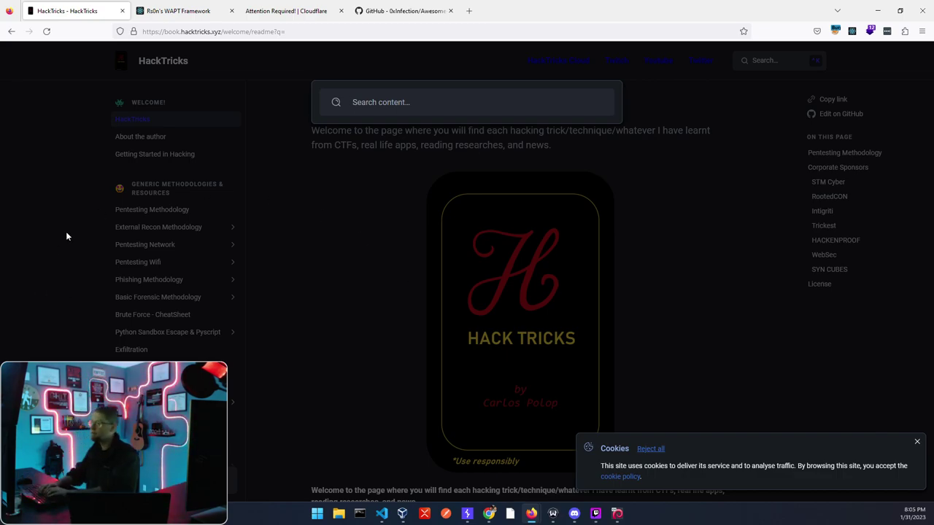
{"action": "type", "text": "cloudfare"}
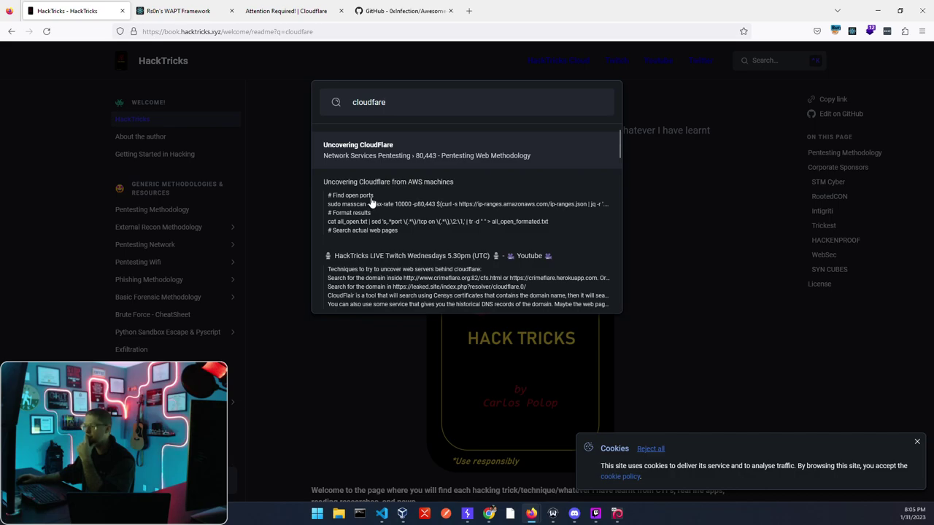
{"action": "scroll", "coordinate": [370, 204], "scroll_direction": "down", "scroll_amount": 6}
{"action": "scroll", "coordinate": [407, 207], "scroll_direction": "up", "scroll_amount": 3}
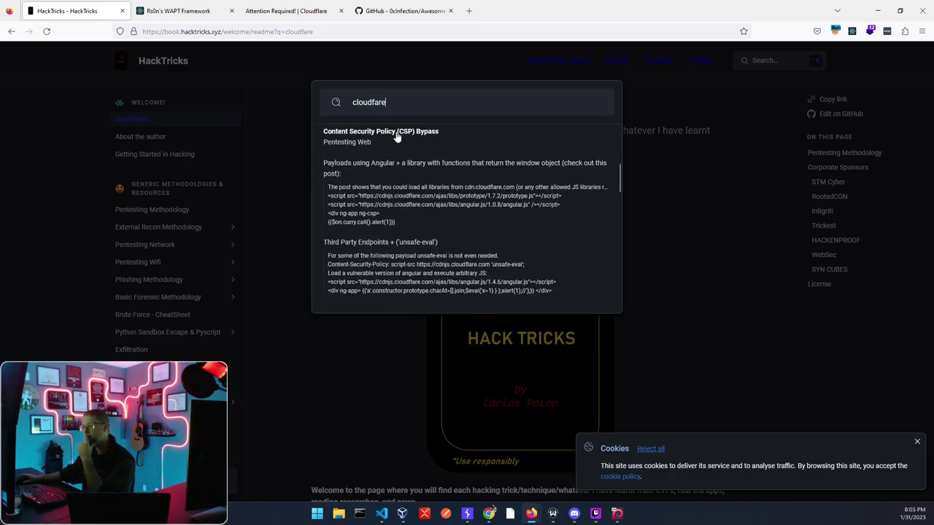
{"action": "scroll", "coordinate": [396, 137], "scroll_direction": "up", "scroll_amount": 1}
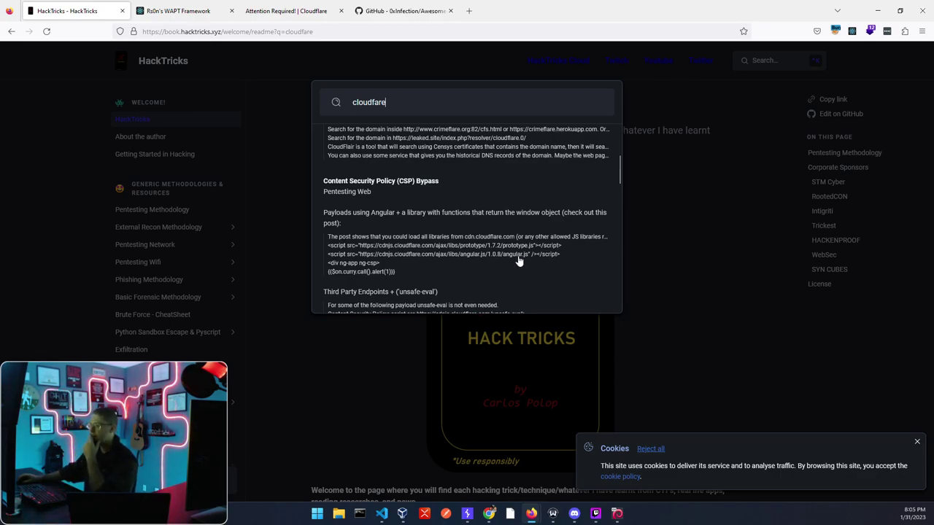
{"action": "scroll", "coordinate": [518, 261], "scroll_direction": "down", "scroll_amount": 1}
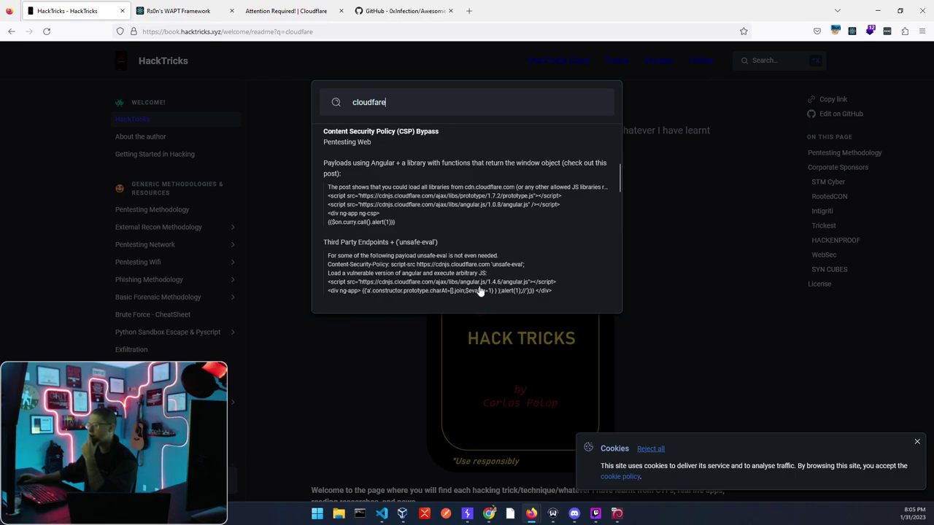
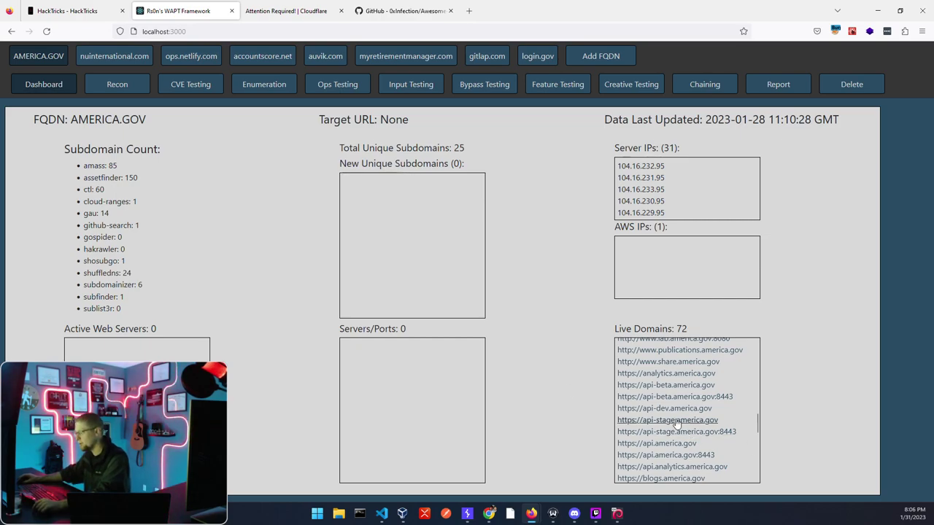
Step: Find static.america.gov:8443 among the live domains of america.gov and open it over HTTPS
{"action": "scroll", "coordinate": [676, 424], "scroll_direction": "down", "scroll_amount": 2}
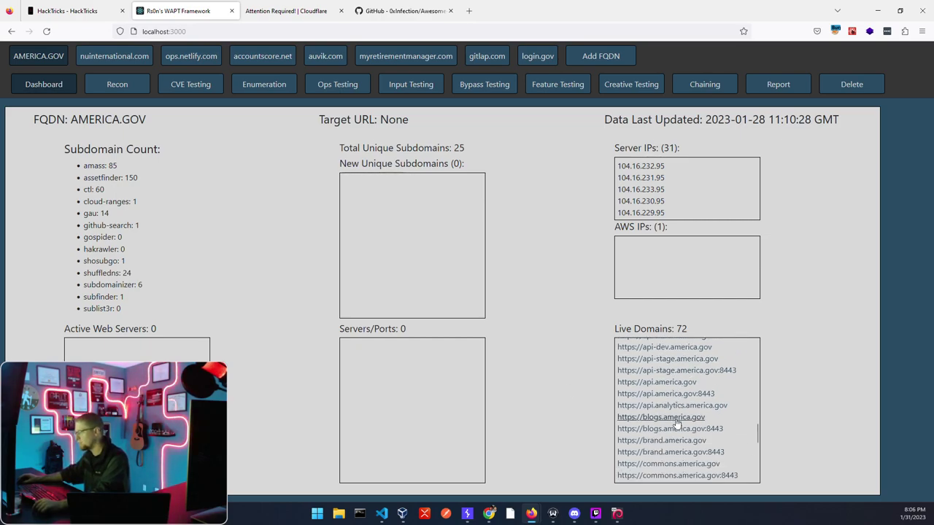
{"action": "scroll", "coordinate": [676, 424], "scroll_direction": "down", "scroll_amount": 3}
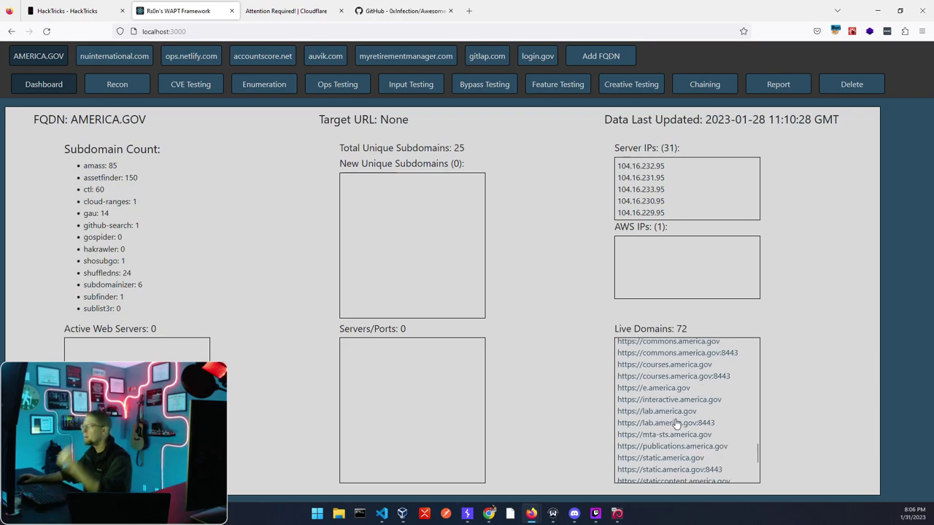
{"action": "left_click", "coordinate": [681, 473]}
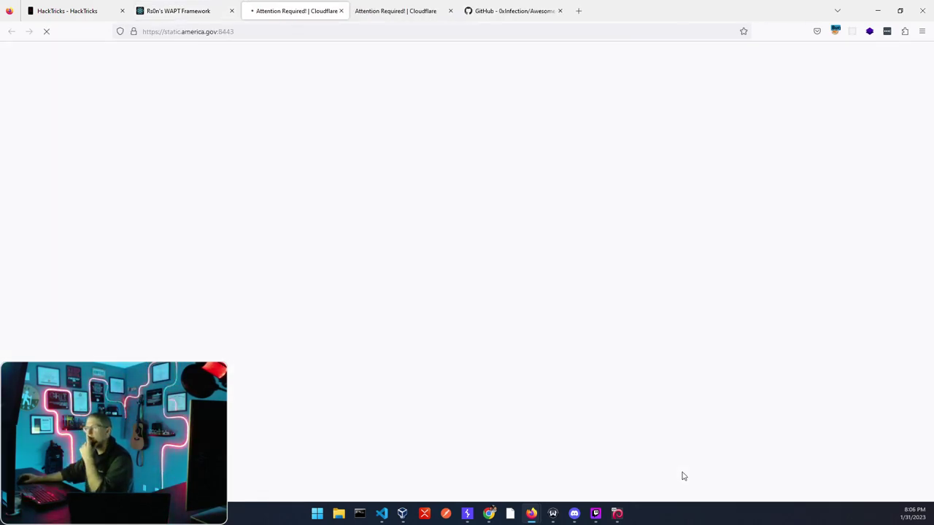
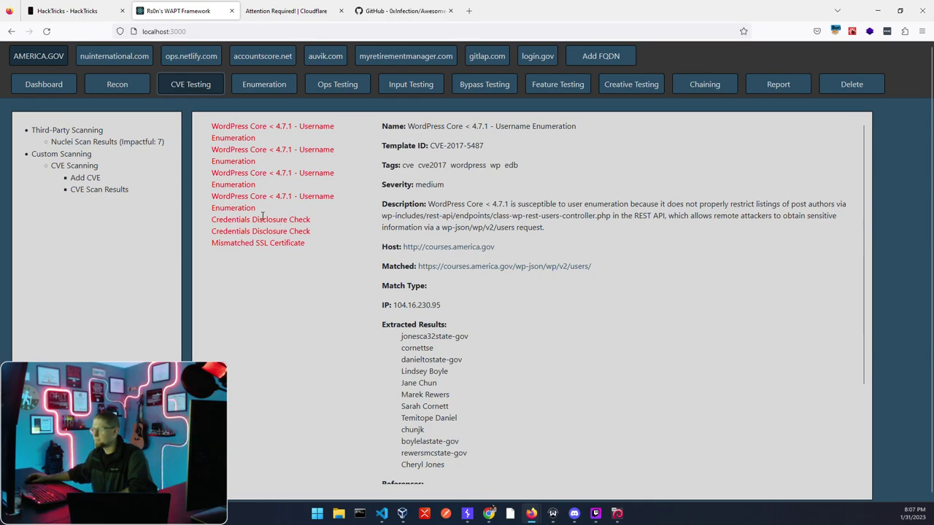
Step: Look through the live domains on the america.gov dashboard and switch to the nuinternational.com target
{"action": "left_click", "coordinate": [66, 83]}
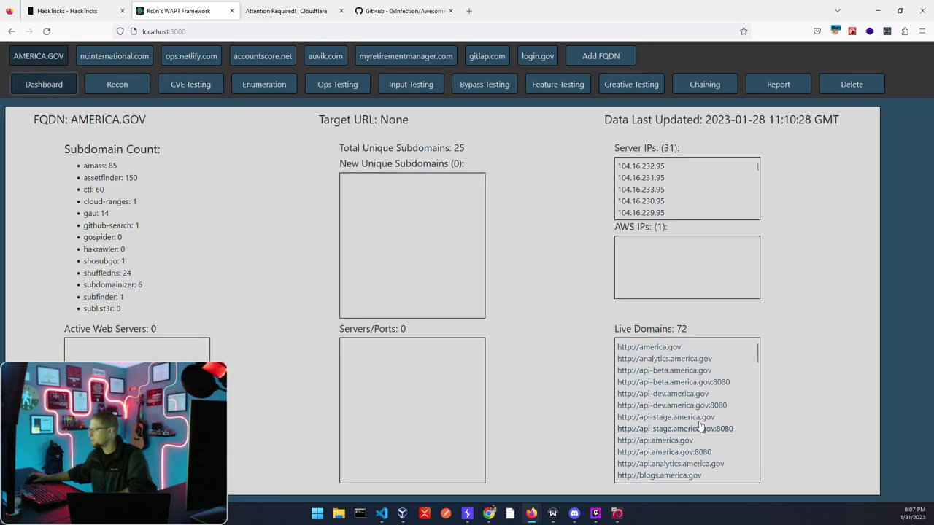
{"action": "scroll", "coordinate": [698, 425], "scroll_direction": "down", "scroll_amount": 15}
{"action": "scroll", "coordinate": [700, 425], "scroll_direction": "up", "scroll_amount": 15}
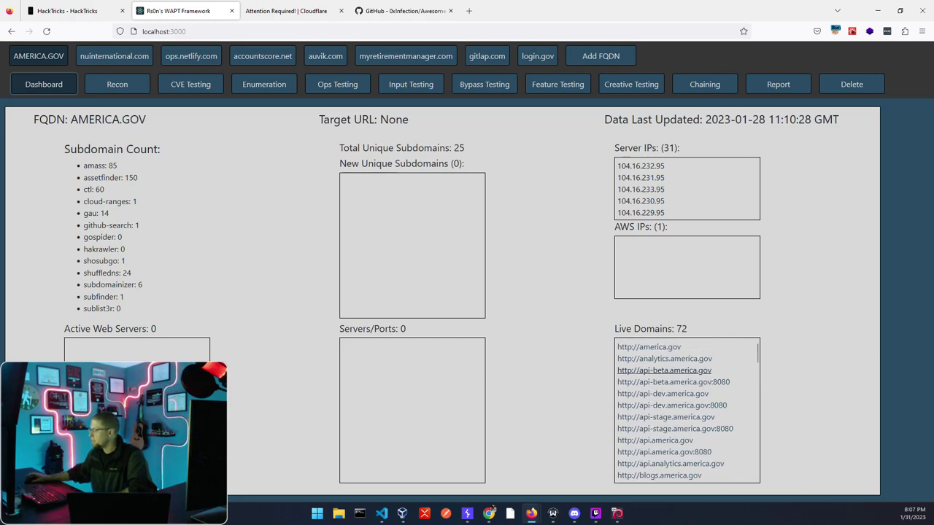
{"action": "left_click", "coordinate": [115, 64]}
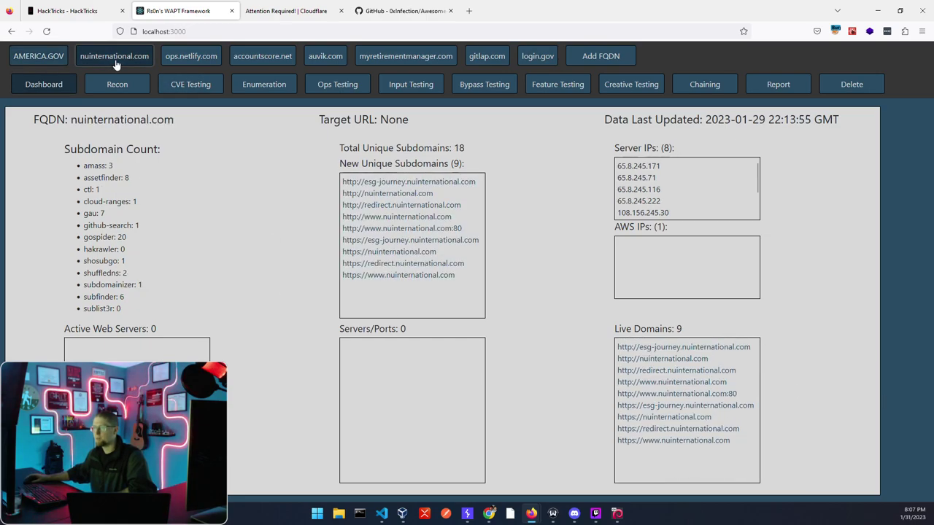
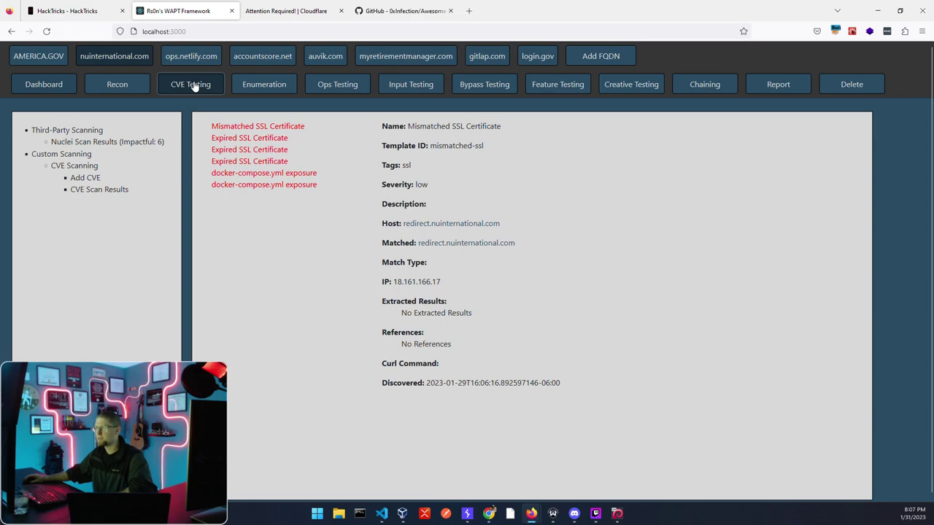
{"action": "left_click", "coordinate": [270, 161]}
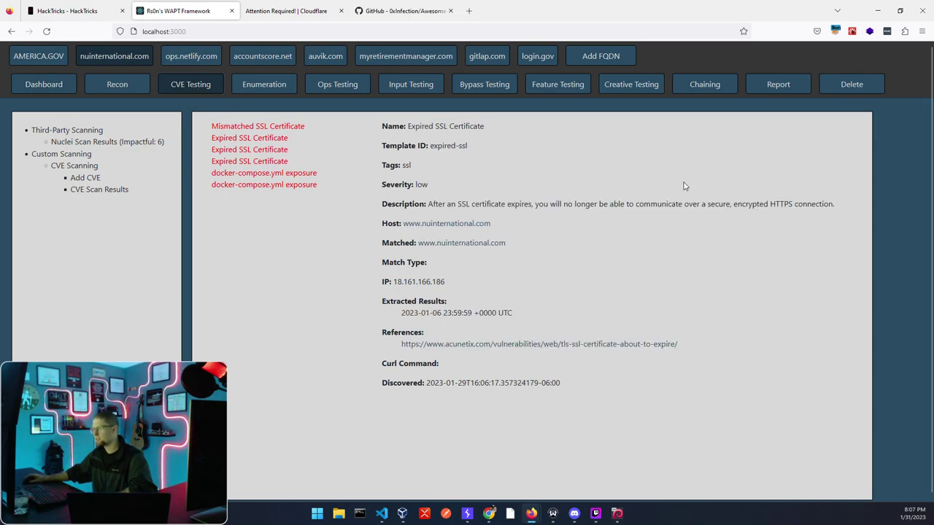
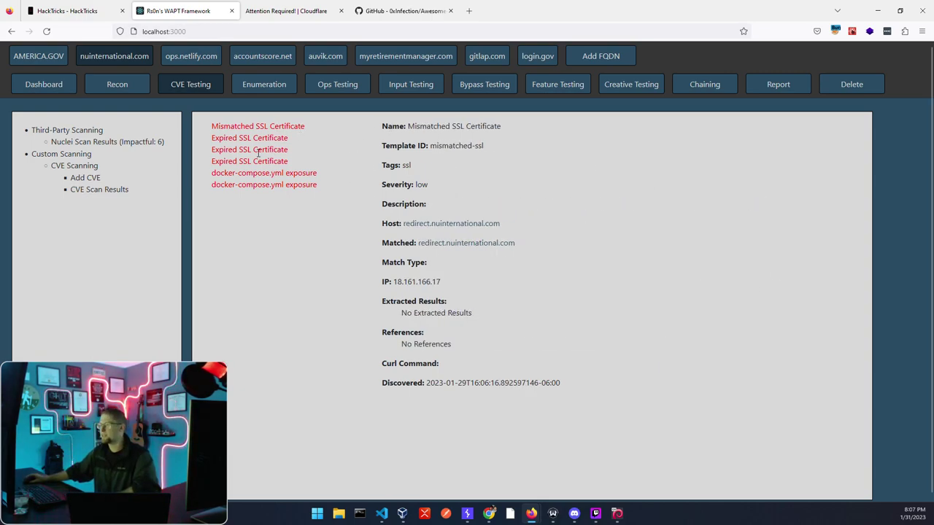
{"action": "left_click", "coordinate": [260, 161]}
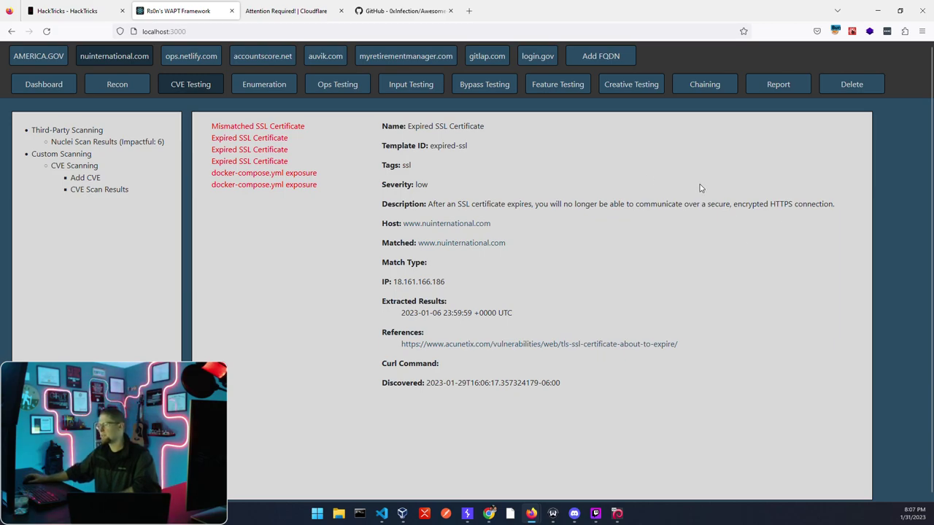
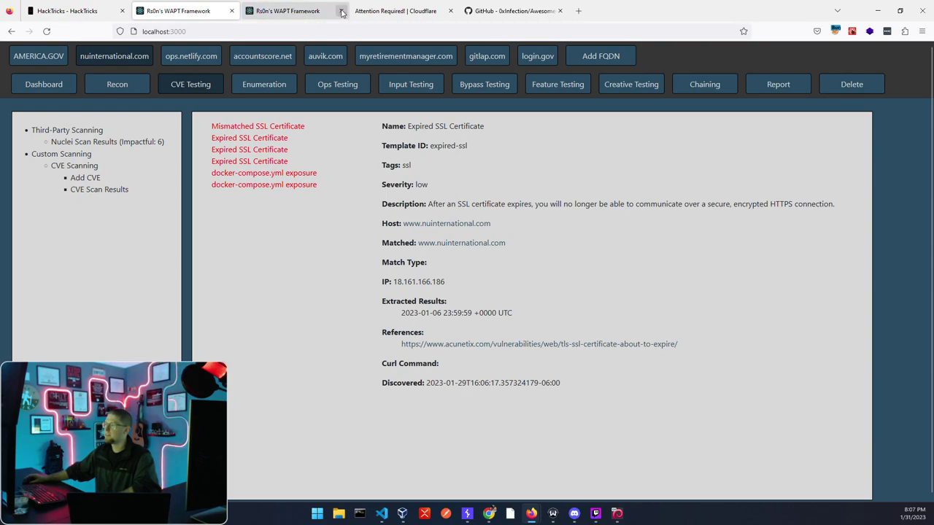
{"action": "left_click", "coordinate": [340, 10]}
{"action": "left_click_drag", "start_coordinate": [527, 252], "coordinate": [417, 248]}
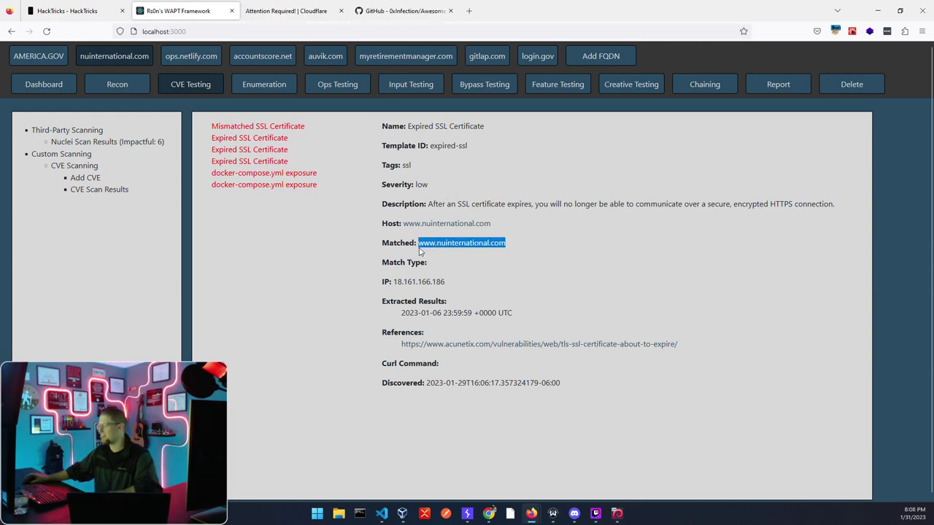
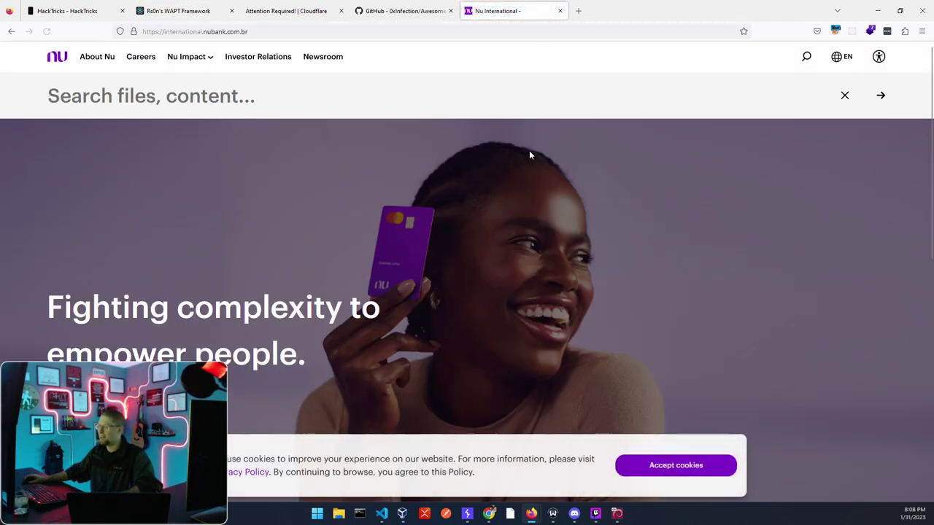
Step: Look over the Nu International home page and check the browser's tracking protection information for the site
{"action": "scroll", "coordinate": [764, 186], "scroll_direction": "down", "scroll_amount": 10}
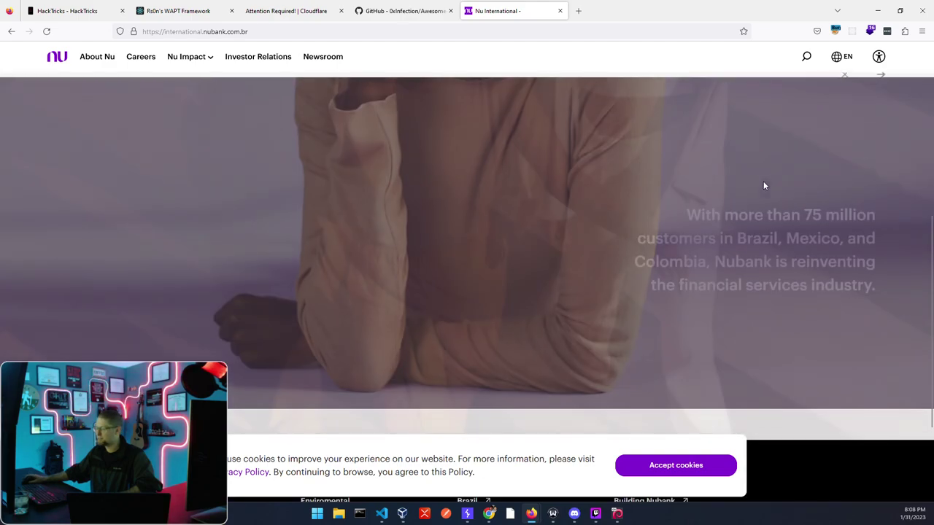
{"action": "scroll", "coordinate": [764, 185], "scroll_direction": "up", "scroll_amount": 10}
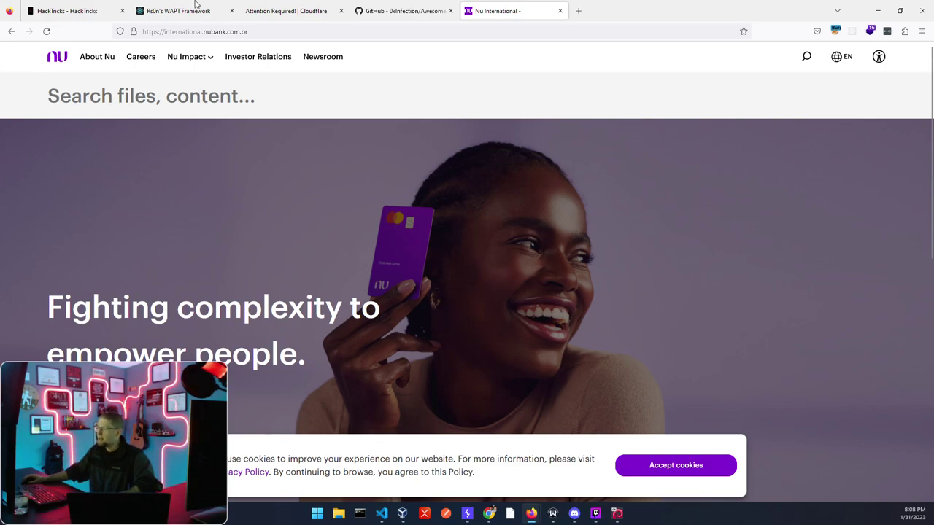
{"action": "left_click", "coordinate": [120, 31]}
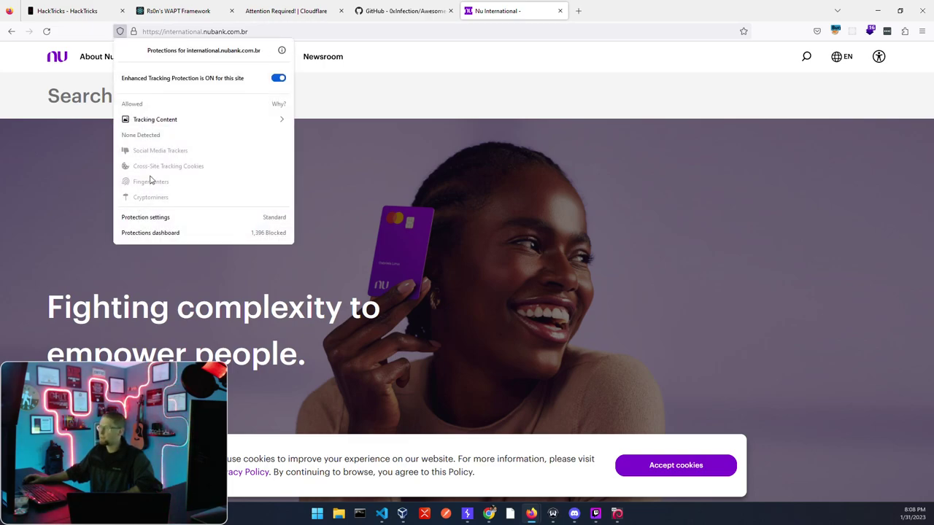
{"action": "left_click", "coordinate": [453, 85]}
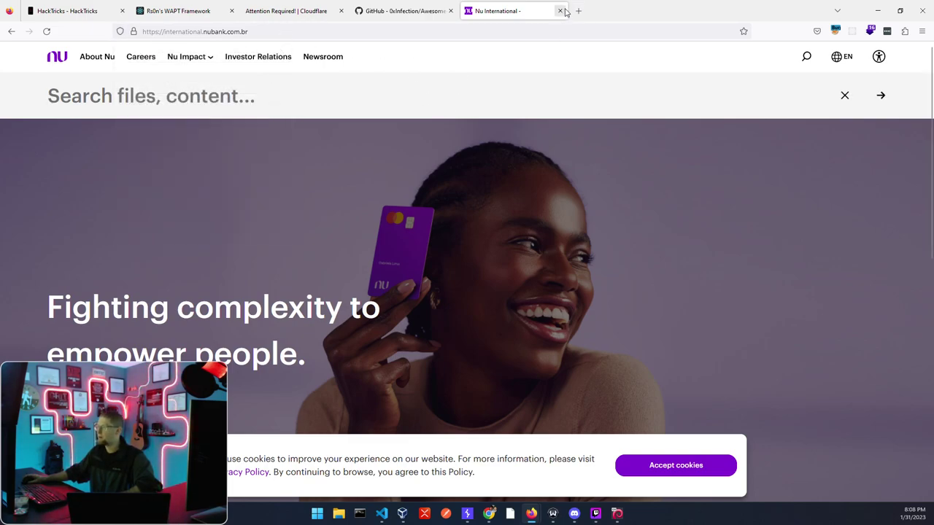
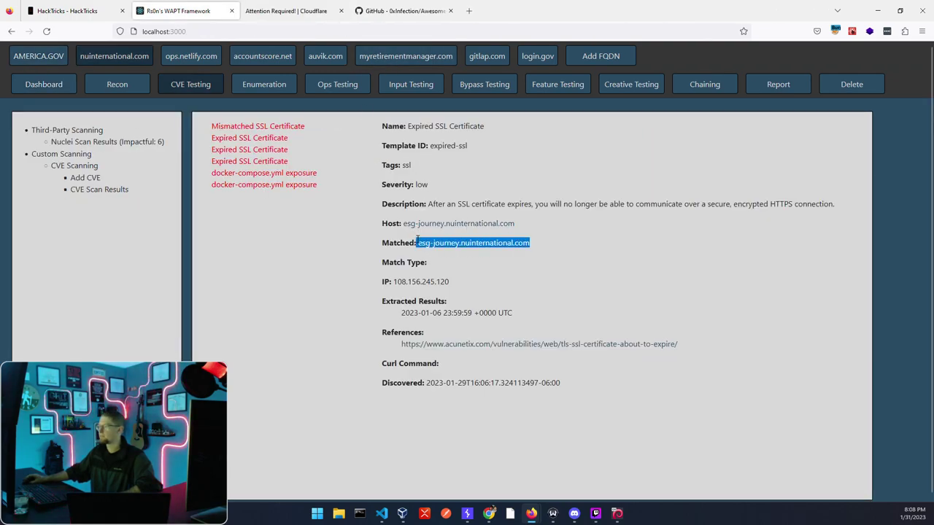
Step: Copy the matched host esg-journey.nuinternational.com from the expired certificate finding and open it in a new browser tab
{"action": "key", "text": "ctrl+c"}
{"action": "left_click", "coordinate": [469, 11]}
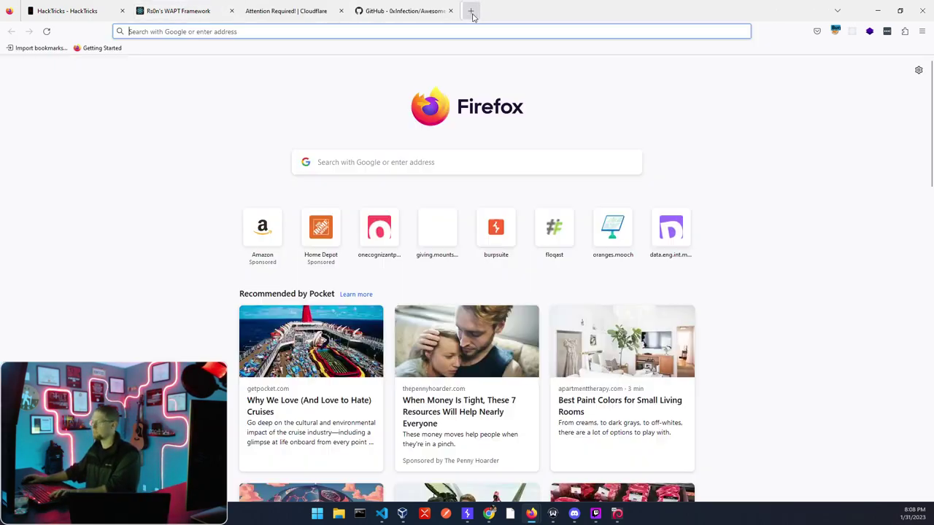
{"action": "key", "text": "ctrl+v"}
{"action": "key", "text": "Return"}
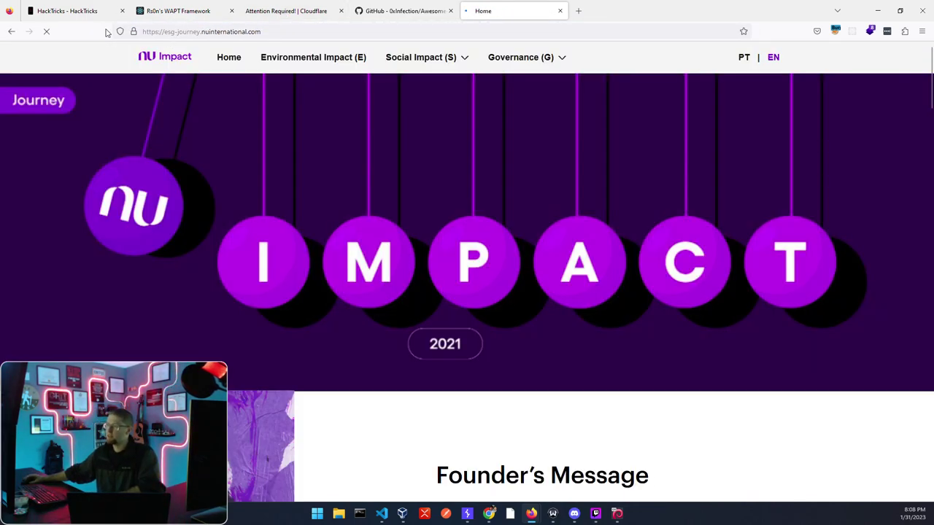
Step: Check the connection security details and certificate issuer for esg-journey.nuinternational.com, then close the site information
{"action": "left_click", "coordinate": [133, 32]}
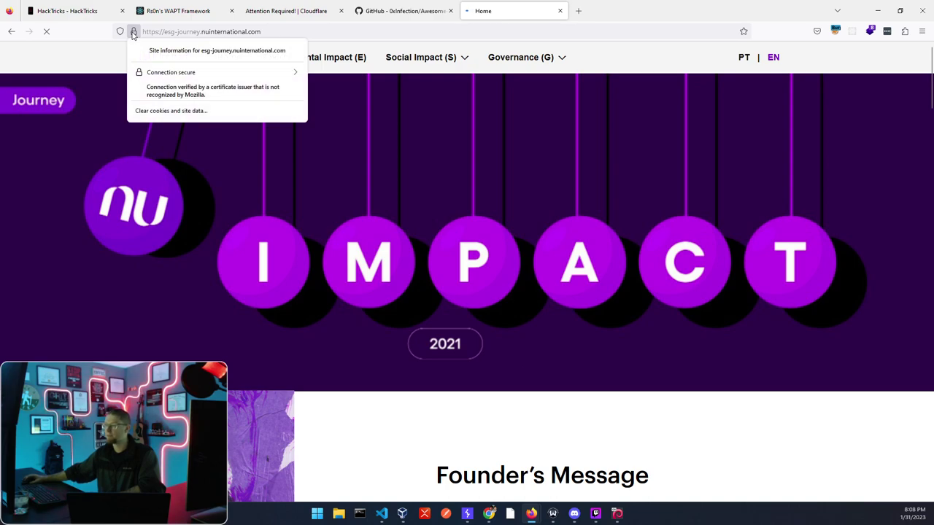
{"action": "left_click", "coordinate": [219, 72]}
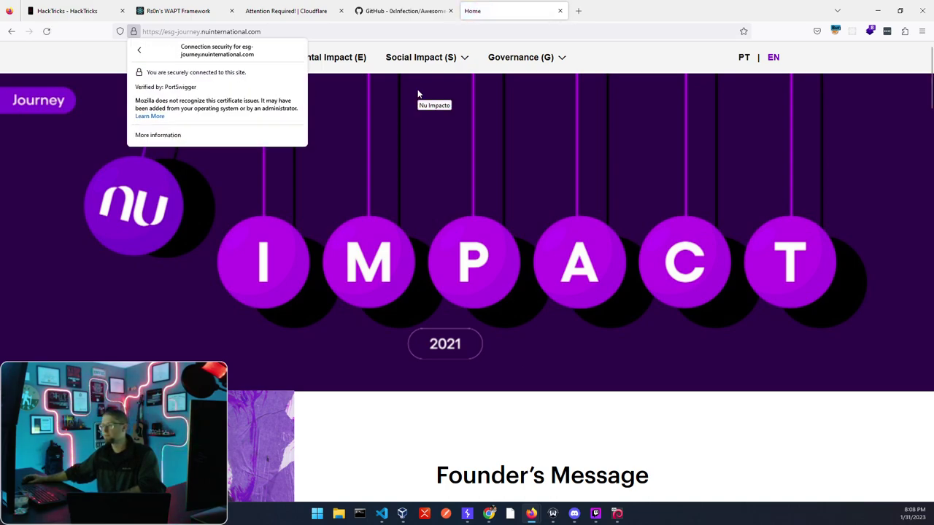
{"action": "left_click", "coordinate": [137, 49]}
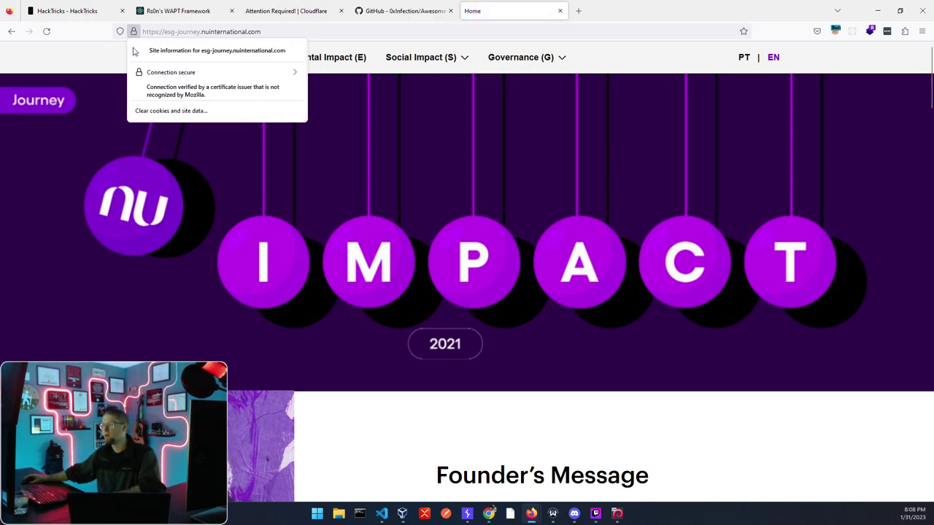
{"action": "left_click", "coordinate": [81, 61]}
Step: Turn off the FoxyProxy proxy, reload esg-journey.nuinternational.com and open the advanced details of the security warning
{"action": "left_click", "coordinate": [835, 31]}
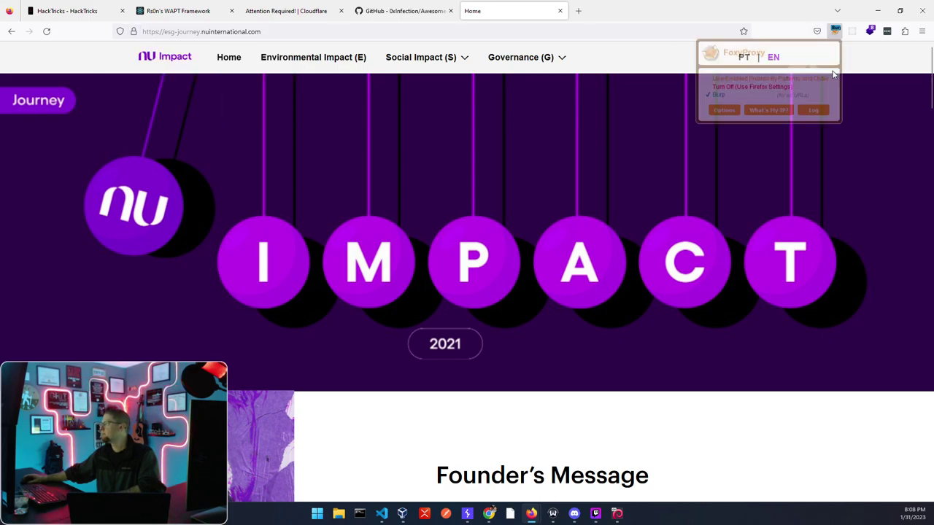
{"action": "left_click", "coordinate": [727, 87]}
{"action": "left_click", "coordinate": [47, 31]}
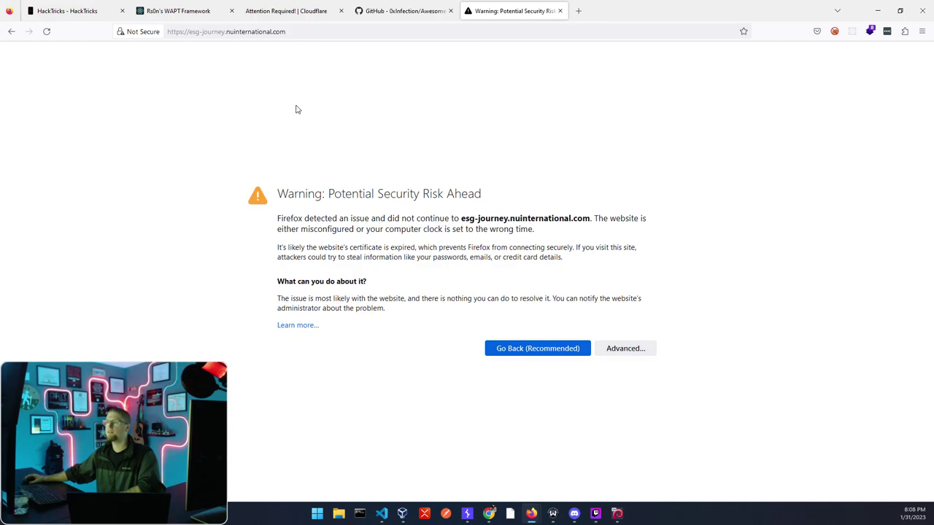
{"action": "left_click", "coordinate": [630, 355]}
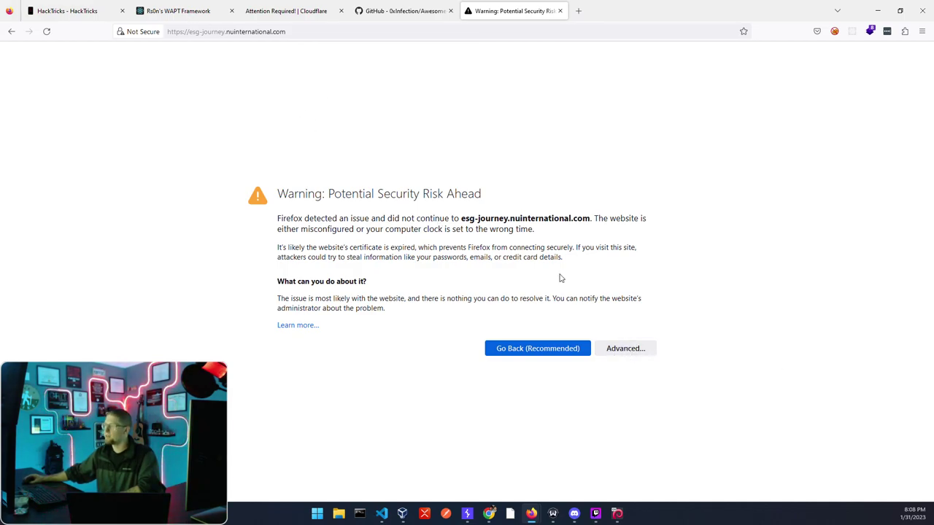
Step: Check the site information on the esg-journey warning page and select the matched host nuinternational.com in the expired SSL certificate finding
{"action": "left_click", "coordinate": [135, 31]}
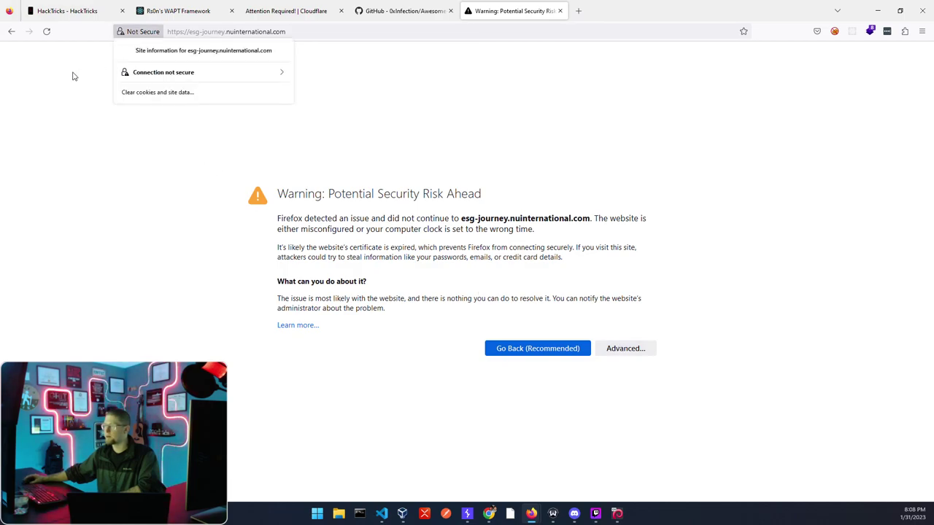
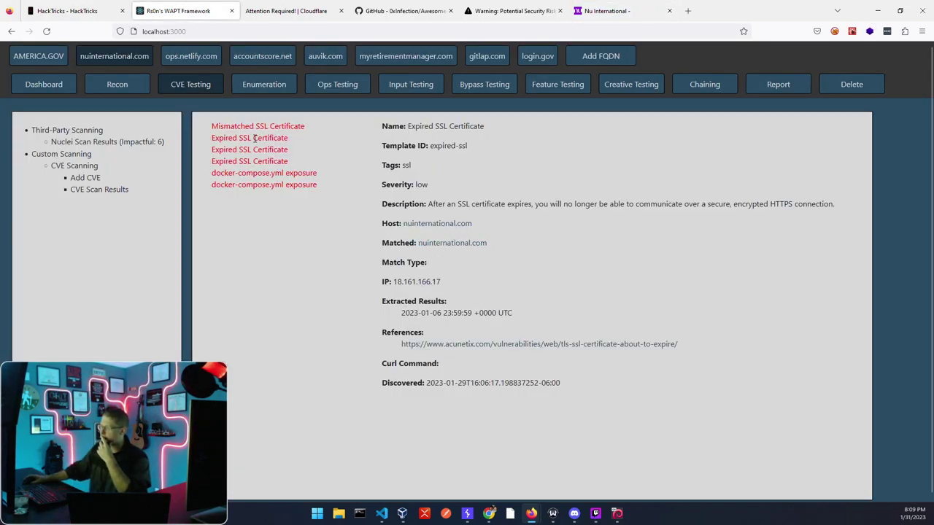
{"action": "left_click_drag", "start_coordinate": [498, 245], "coordinate": [423, 246]}
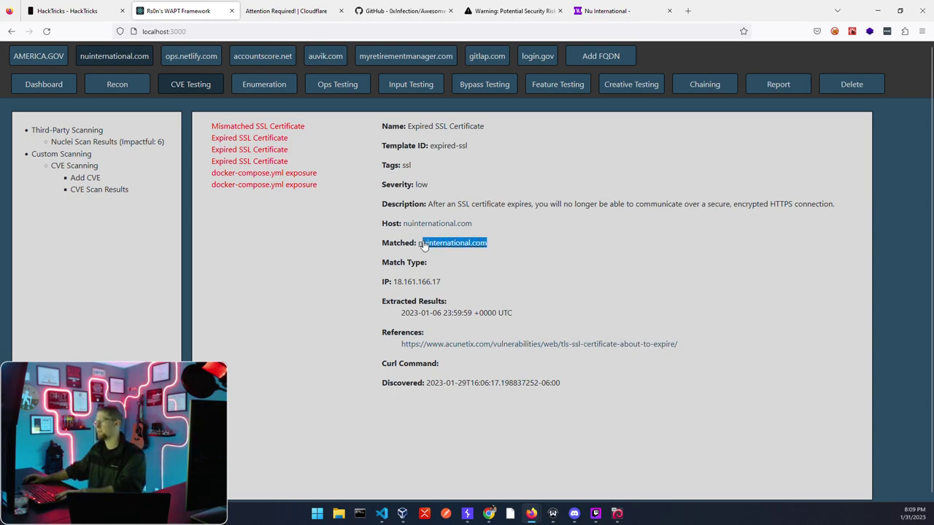
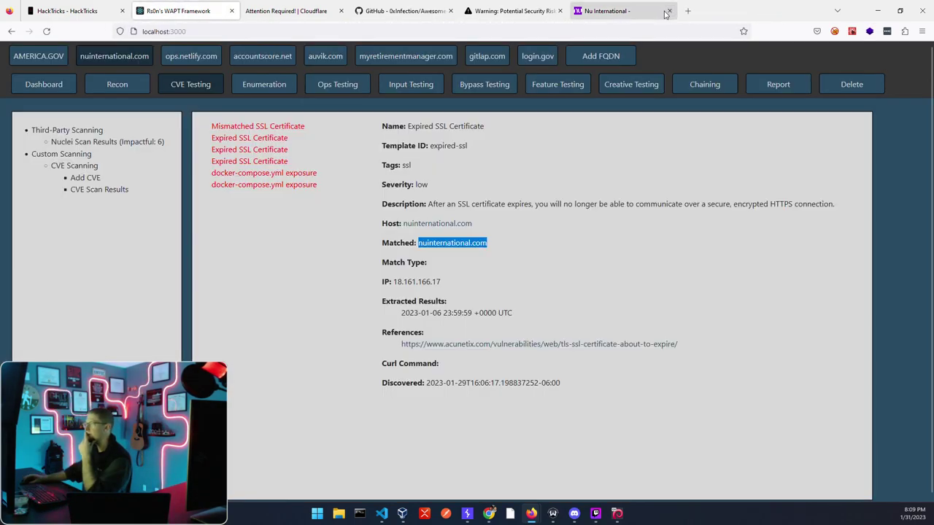
Step: Close the Nu International tab and continue past the certificate warning to load esg-journey.nuinternational.com
{"action": "left_click", "coordinate": [669, 10]}
{"action": "left_click", "coordinate": [507, 11]}
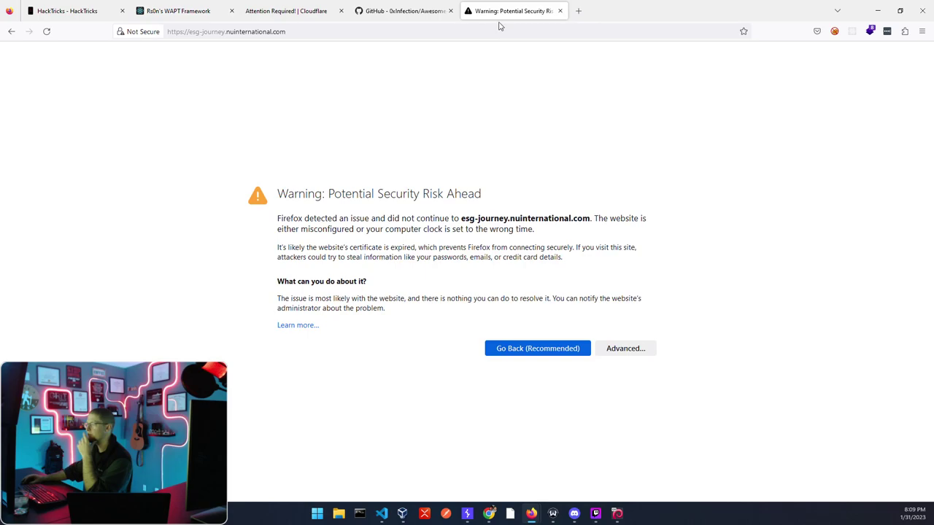
{"action": "left_click", "coordinate": [625, 348]}
{"action": "scroll", "coordinate": [511, 332], "scroll_direction": "down", "scroll_amount": 1}
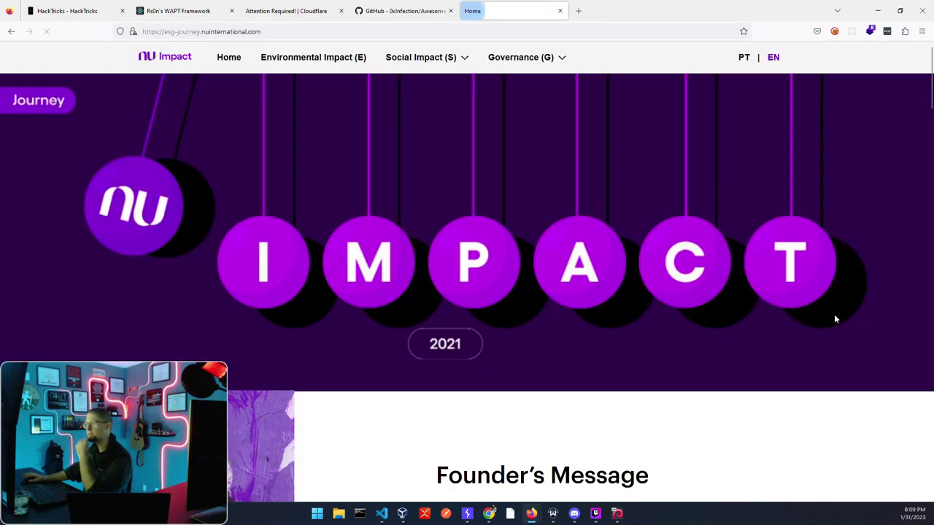
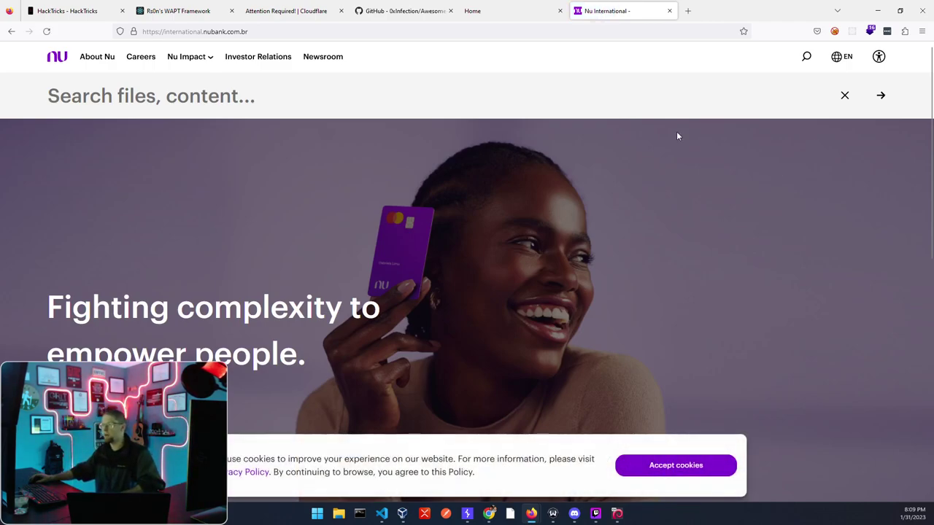
Step: Compare the address of the esg-journey page with that of the Nu International site, highlighting the international subdomain of nubank.com.br
{"action": "left_click", "coordinate": [507, 7]}
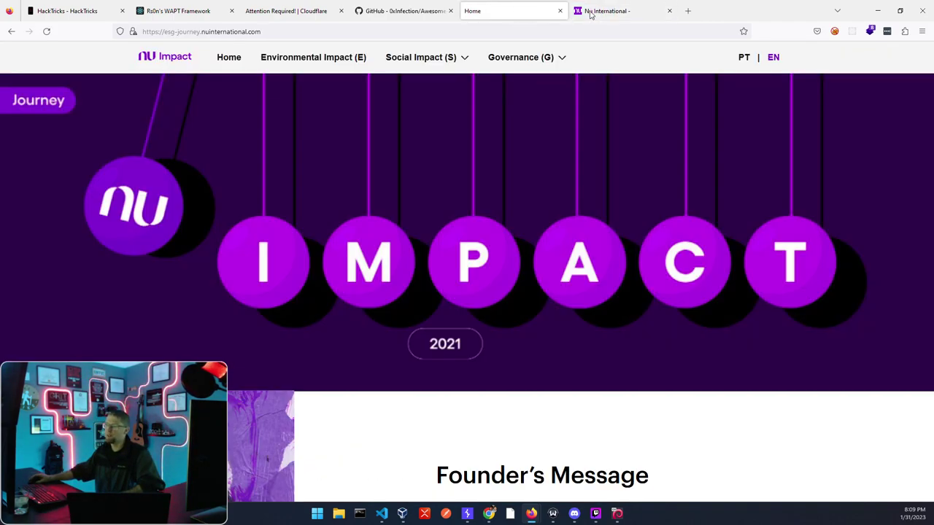
{"action": "left_click", "coordinate": [596, 12]}
{"action": "double_click", "coordinate": [187, 32]}
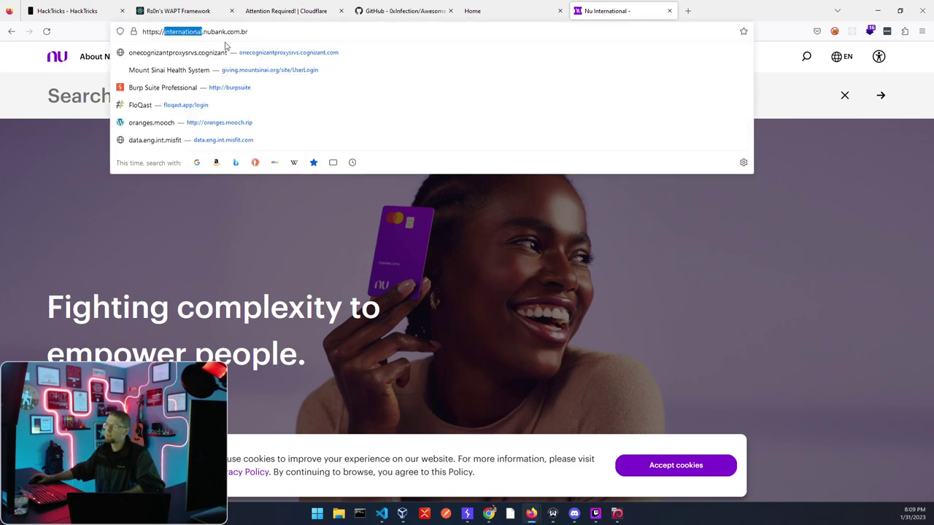
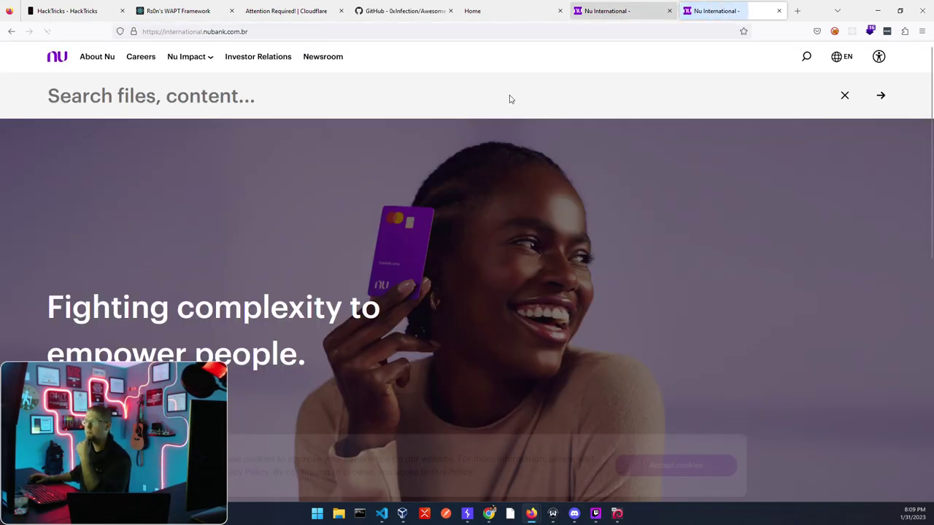
{"action": "double_click", "coordinate": [177, 31]}
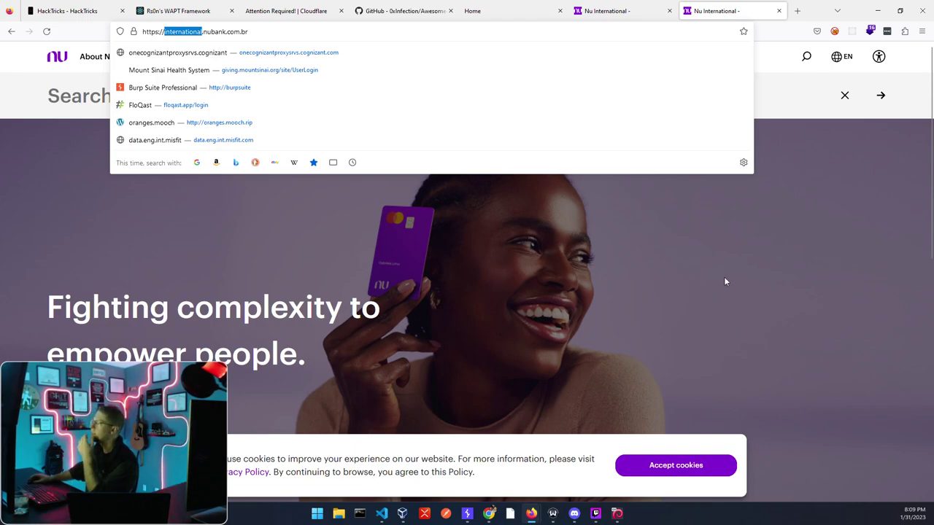
{"action": "left_click", "coordinate": [807, 195]}
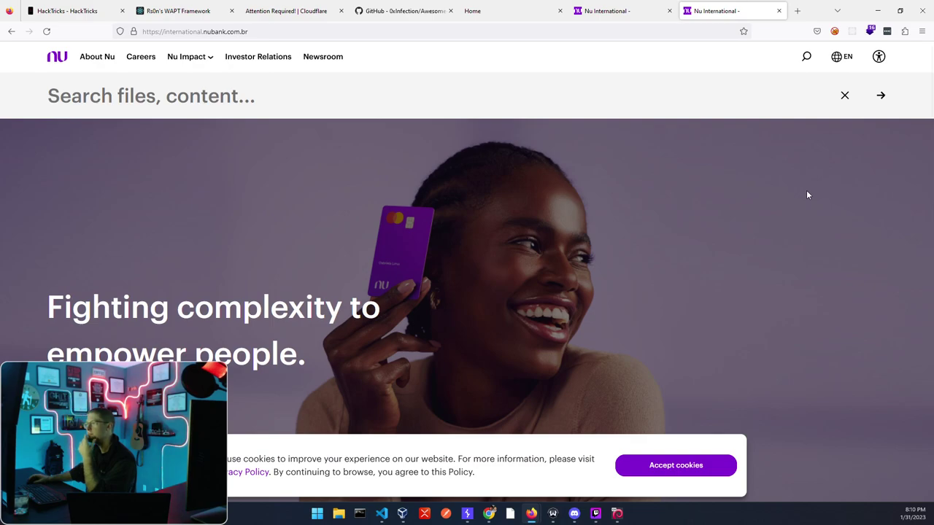
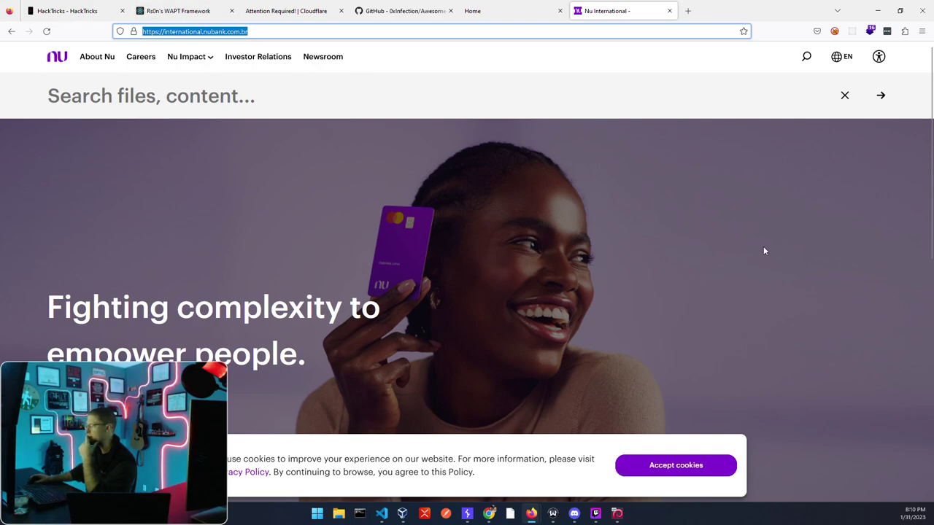
Step: Look through the Nu International home page and the esg-journey Nu Impact page, comparing their content, footers and subdomains
{"action": "scroll", "coordinate": [905, 323], "scroll_direction": "down", "scroll_amount": 10}
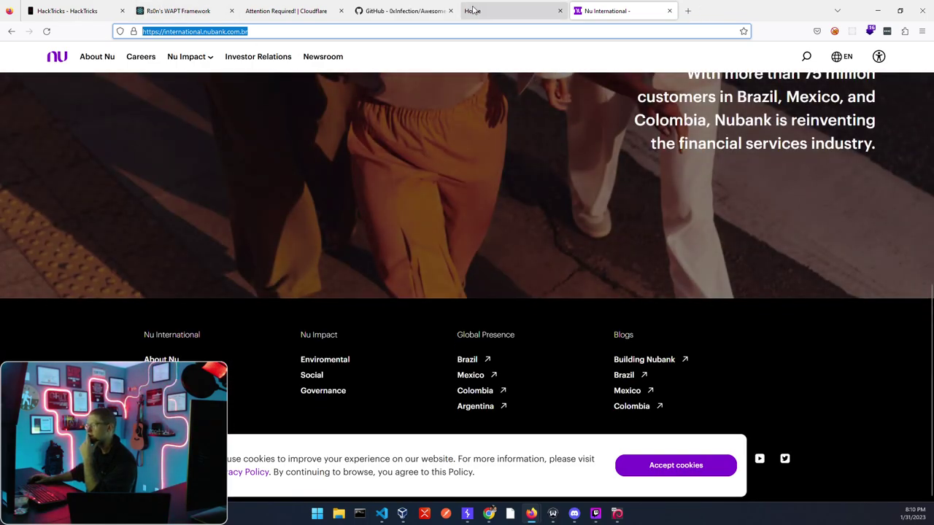
{"action": "left_click", "coordinate": [473, 11]}
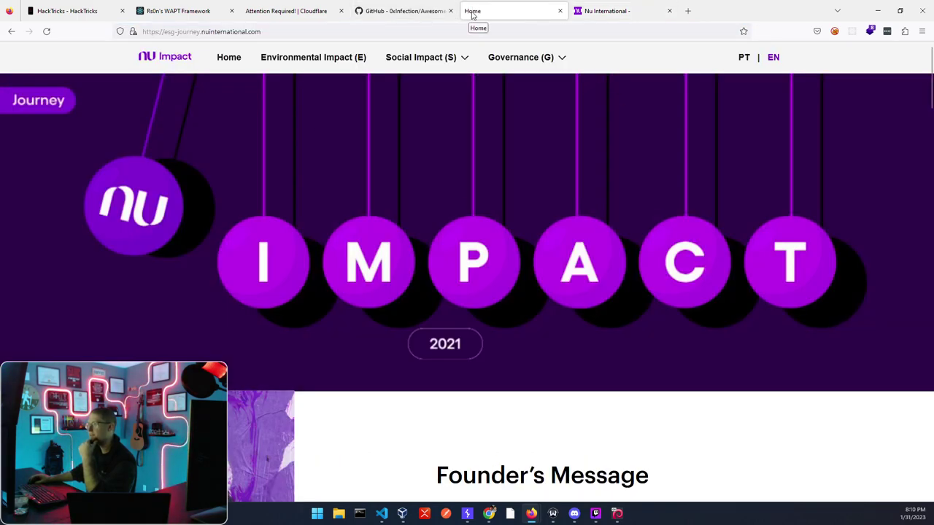
{"action": "left_click", "coordinate": [165, 32]}
{"action": "left_click_drag", "start_coordinate": [165, 32], "coordinate": [200, 32]}
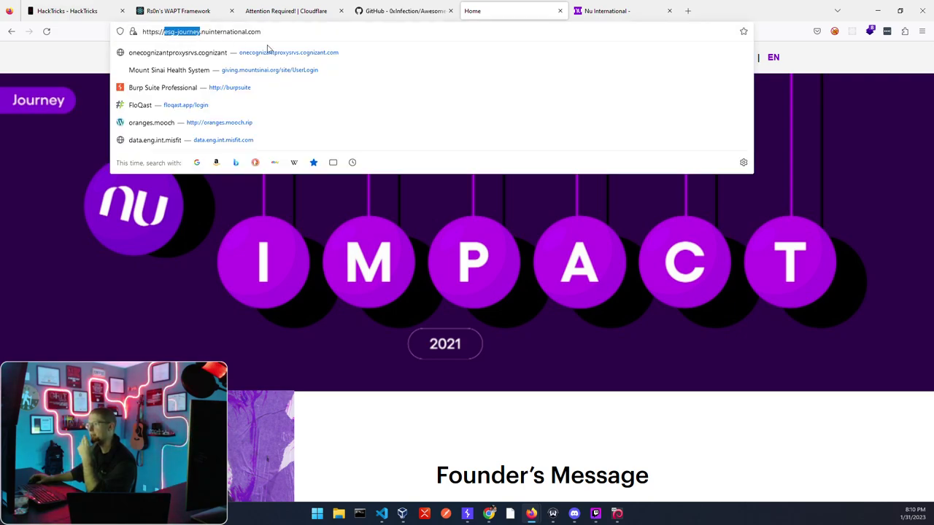
{"action": "scroll", "coordinate": [725, 338], "scroll_direction": "down", "scroll_amount": 10}
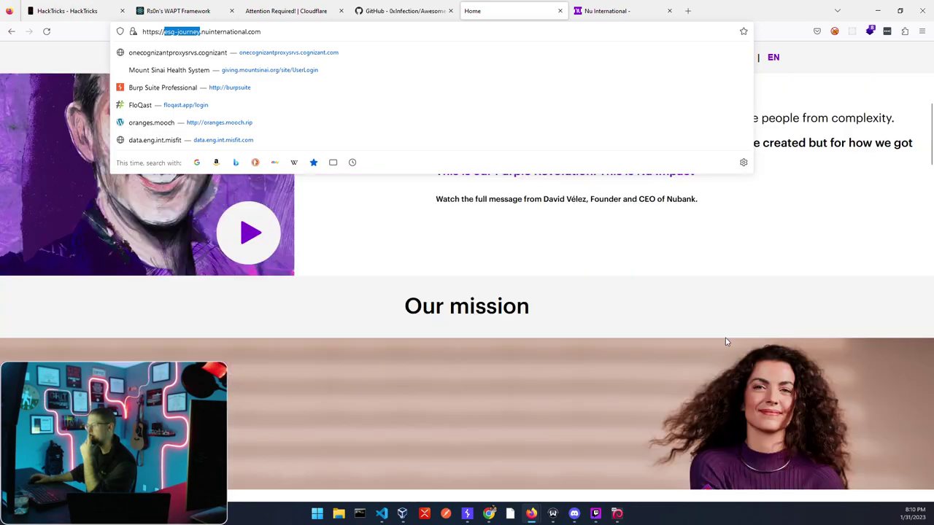
{"action": "scroll", "coordinate": [724, 338], "scroll_direction": "down", "scroll_amount": 15}
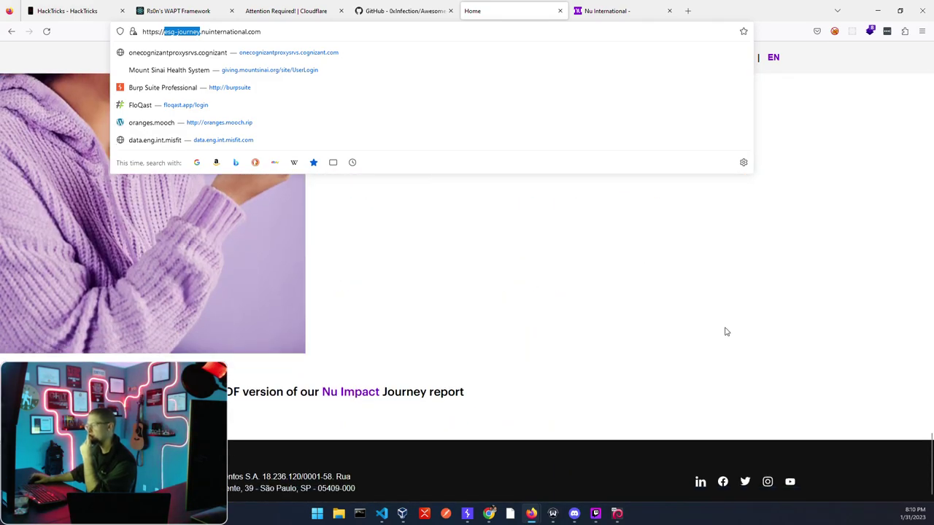
{"action": "left_click", "coordinate": [725, 332]}
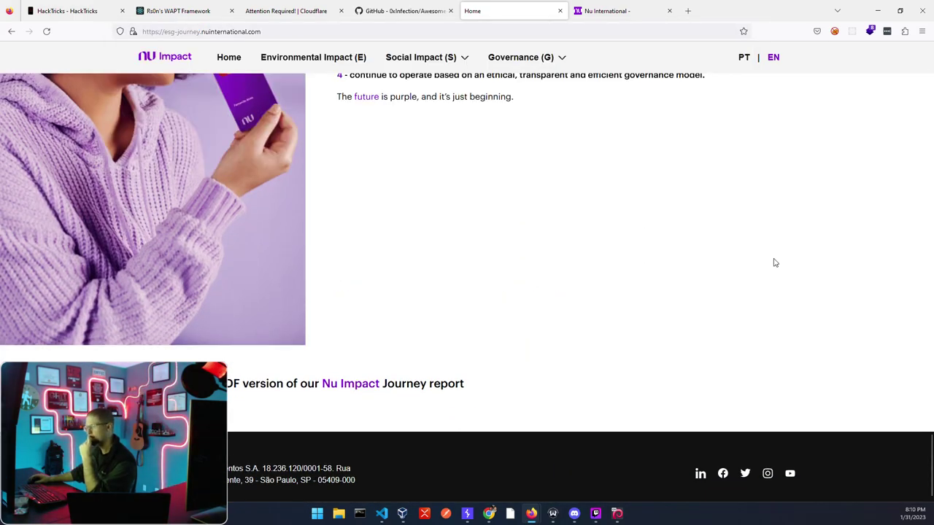
{"action": "left_click", "coordinate": [605, 11]}
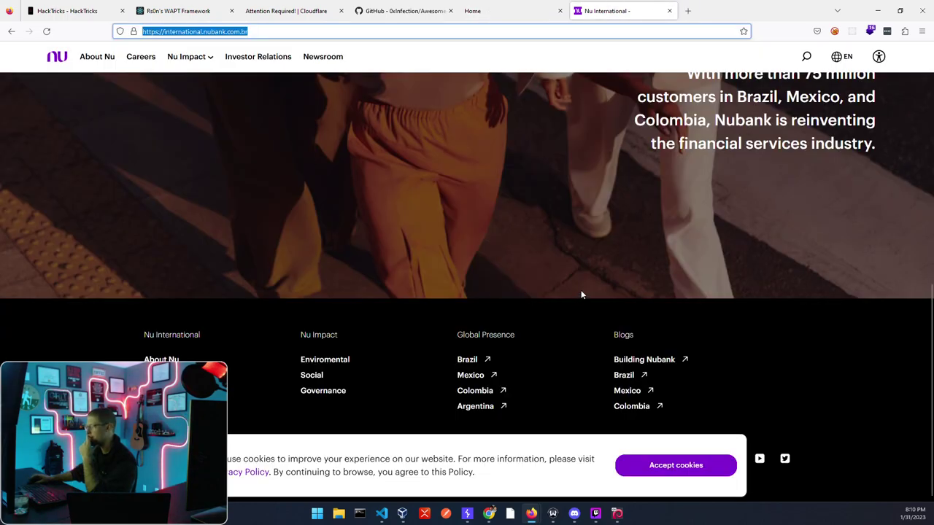
{"action": "scroll", "coordinate": [581, 288], "scroll_direction": "up", "scroll_amount": 5}
Step: View the Portuguese version of the esg-journey Nu Impact home page, then return it to English
{"action": "left_click", "coordinate": [500, 9]}
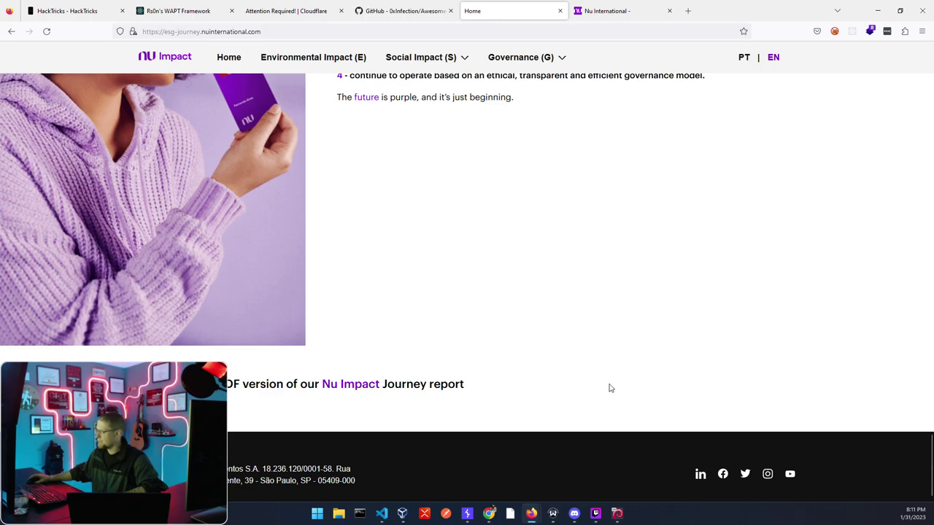
{"action": "scroll", "coordinate": [608, 388], "scroll_direction": "up", "scroll_amount": 20}
{"action": "scroll", "coordinate": [591, 366], "scroll_direction": "up", "scroll_amount": 5}
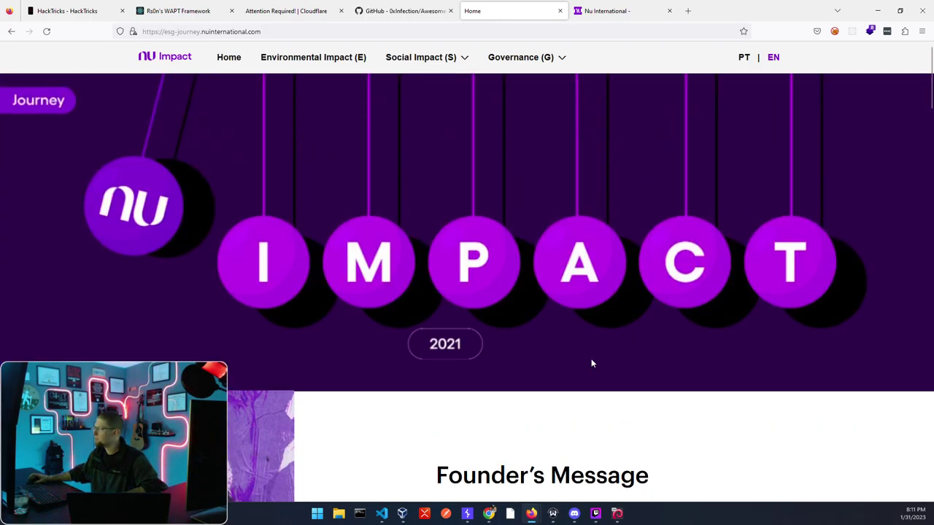
{"action": "left_click", "coordinate": [743, 59]}
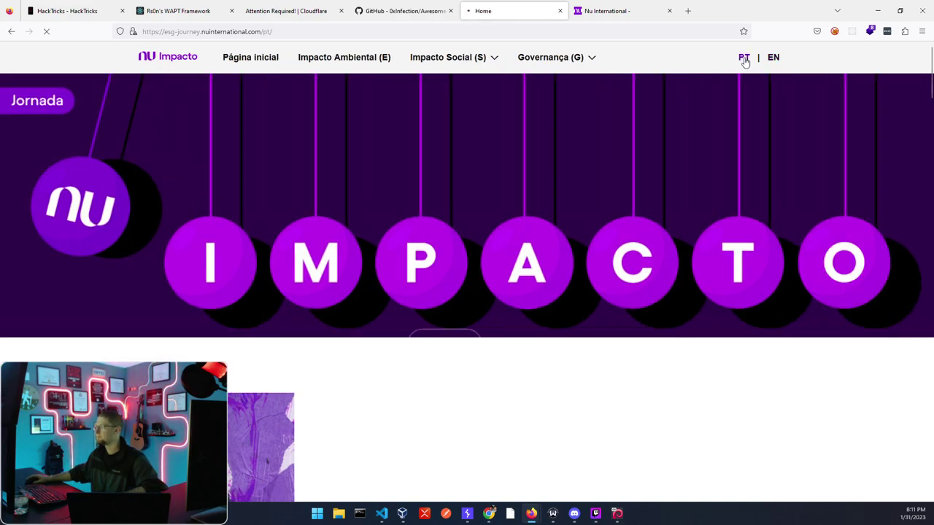
{"action": "scroll", "coordinate": [604, 206], "scroll_direction": "down", "scroll_amount": 3}
{"action": "scroll", "coordinate": [603, 206], "scroll_direction": "up", "scroll_amount": 3}
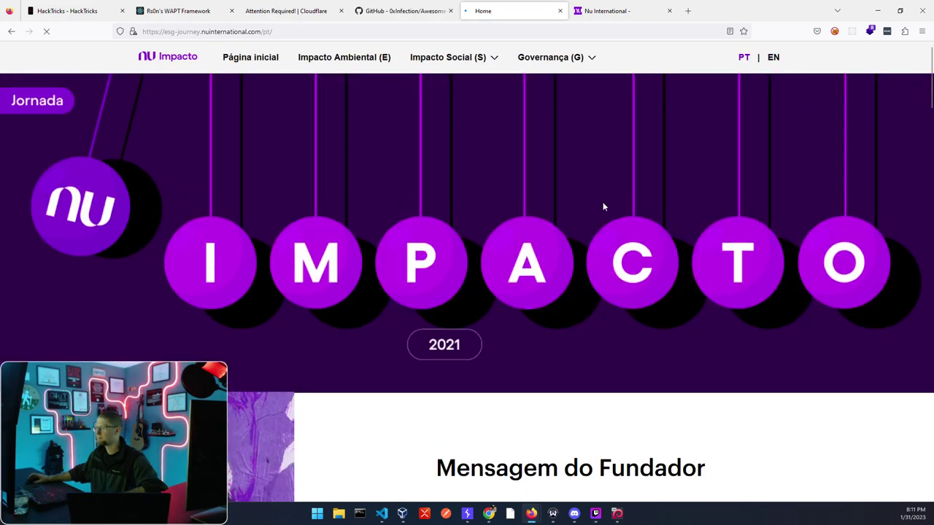
{"action": "left_click", "coordinate": [773, 58]}
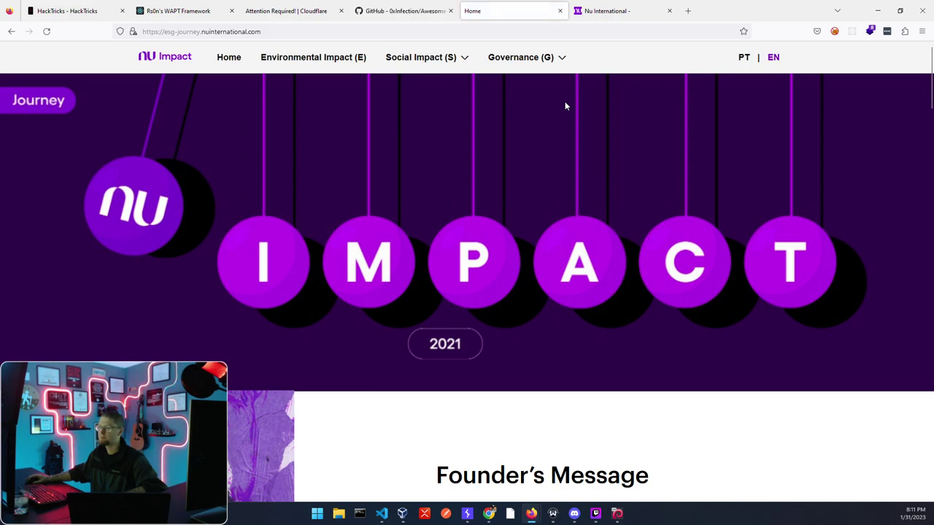
Step: Place the browser beside Burp Suite, turn on proxy interception and reload the esg-journey page
{"action": "key", "text": "super+Left"}
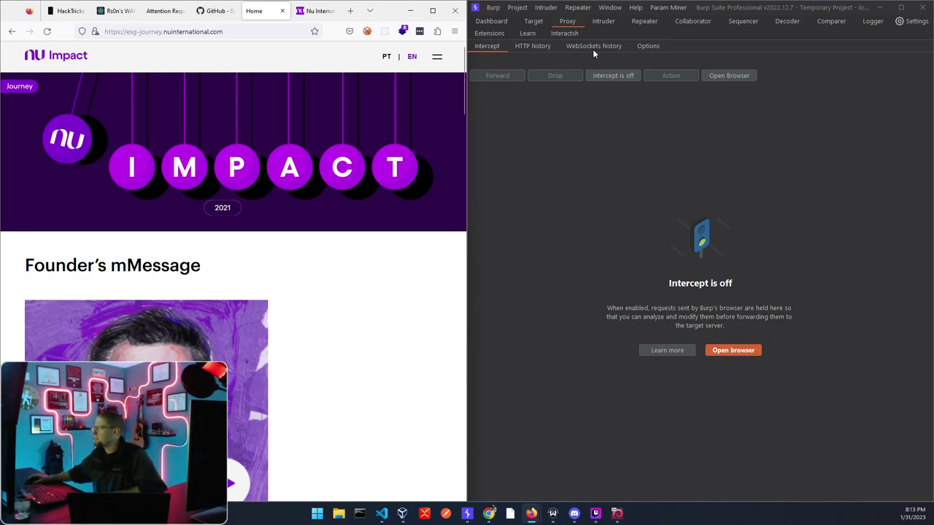
{"action": "left_click", "coordinate": [613, 75]}
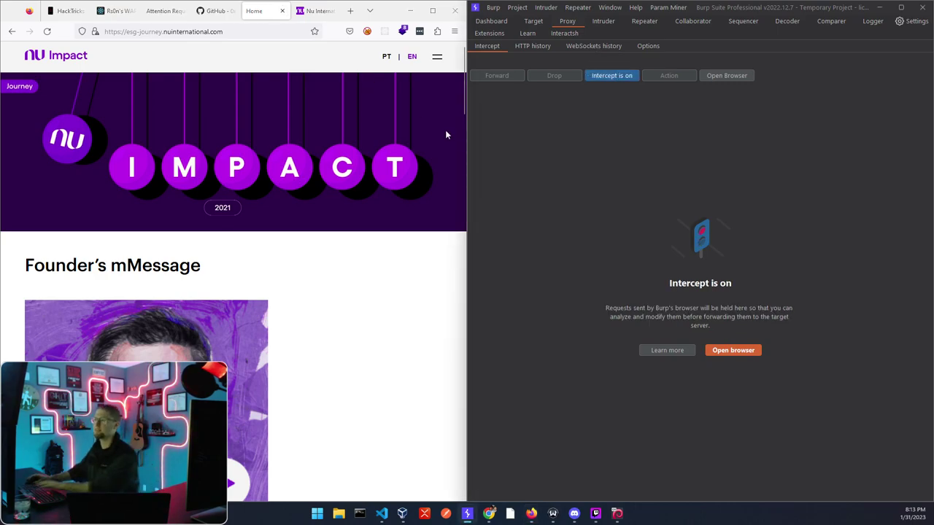
{"action": "left_click", "coordinate": [254, 32]}
{"action": "key", "text": "Return"}
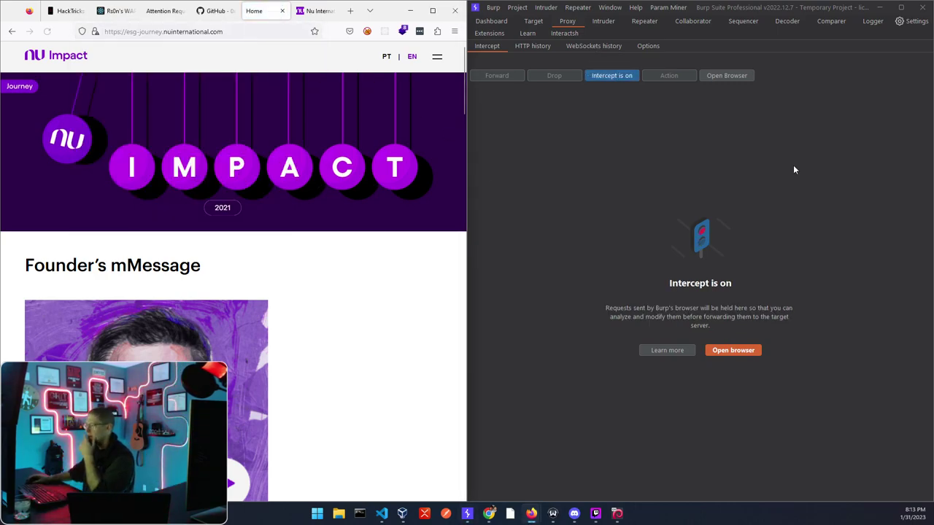
Step: Enable the Burp proxy in FoxyProxy, reload the esg-journey page through it and turn interception off
{"action": "left_click", "coordinate": [367, 31]}
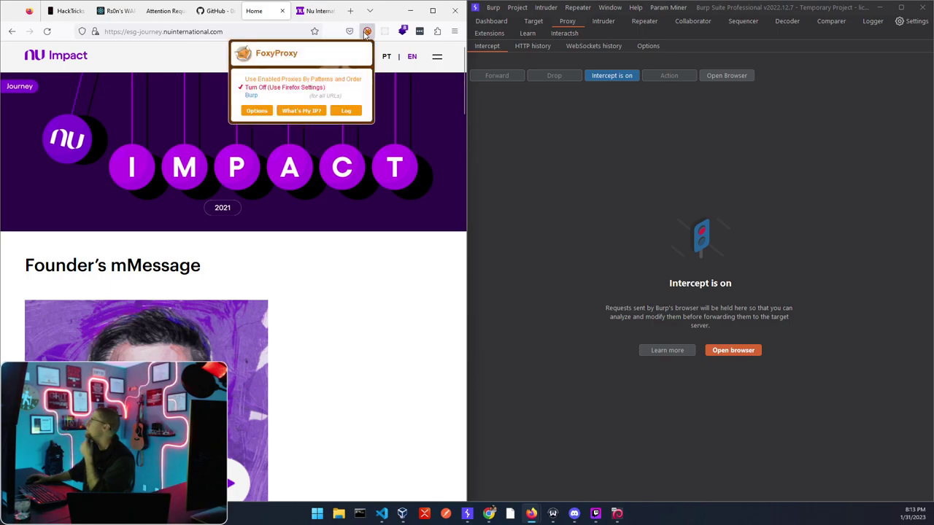
{"action": "left_click", "coordinate": [282, 96]}
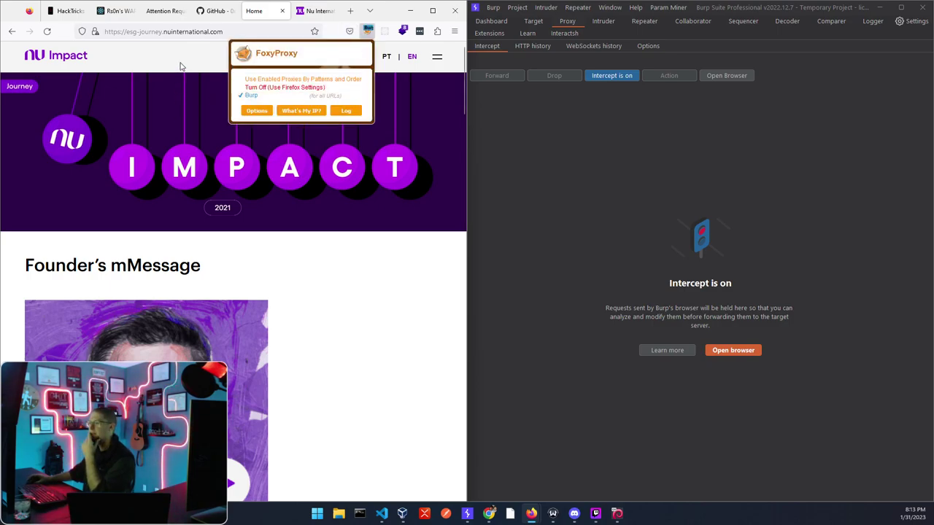
{"action": "left_click", "coordinate": [237, 30]}
{"action": "key", "text": "Return"}
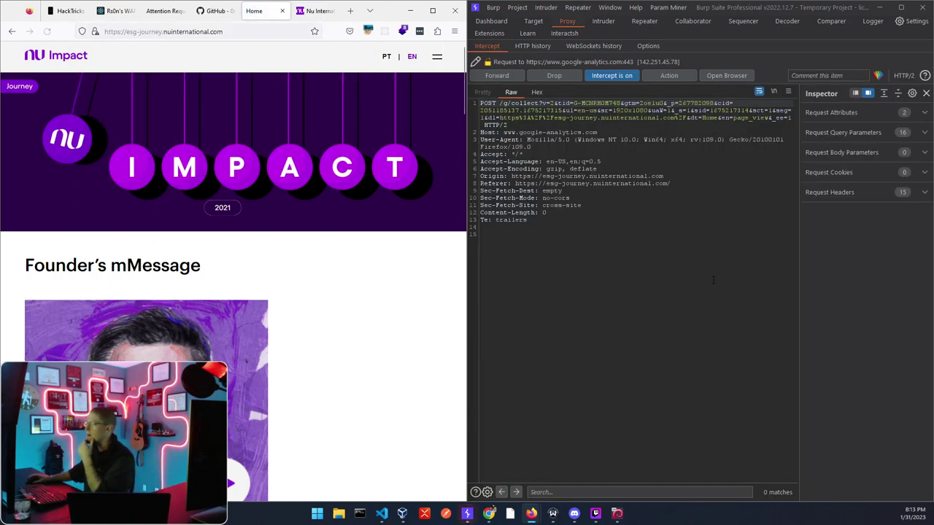
{"action": "left_click", "coordinate": [601, 78]}
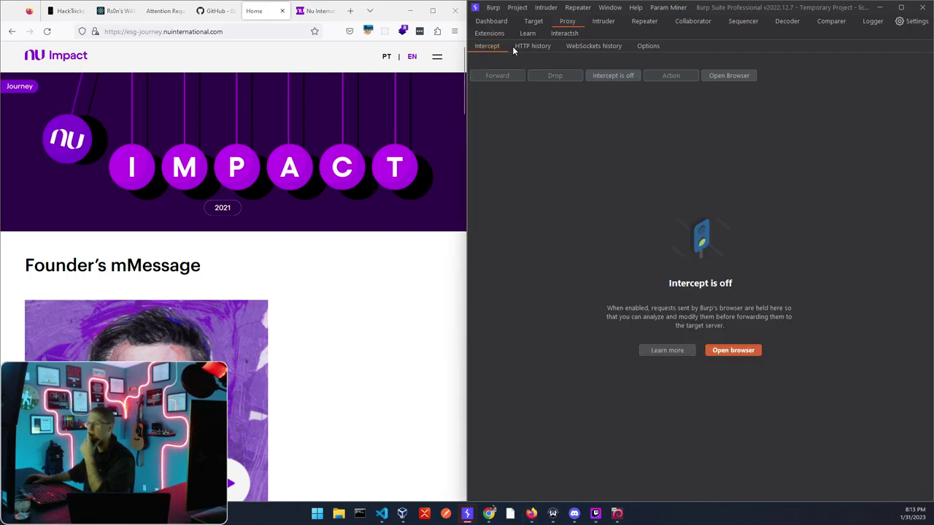
Step: Show Burp's target site map and copy the domain name nuinternational from the esg-journey page's address
{"action": "left_click", "coordinate": [534, 21]}
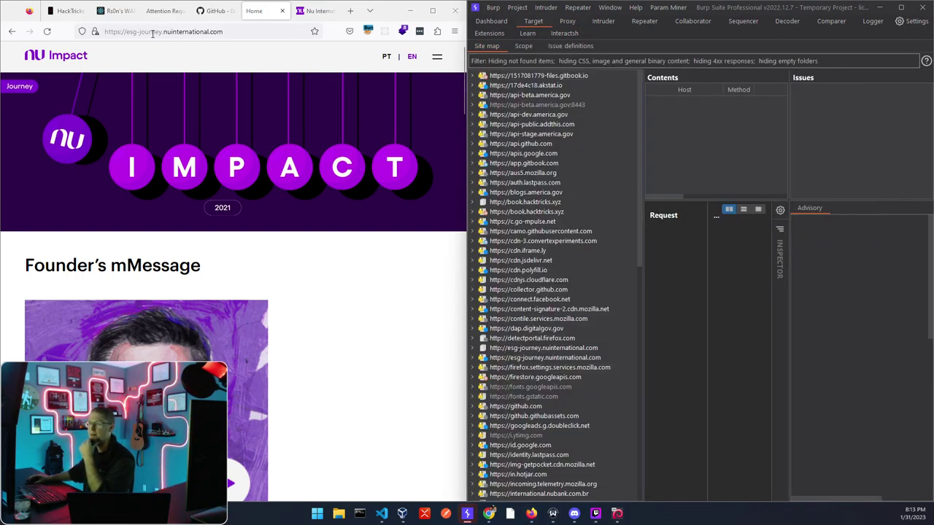
{"action": "double_click", "coordinate": [150, 31]}
{"action": "left_click", "coordinate": [161, 32]}
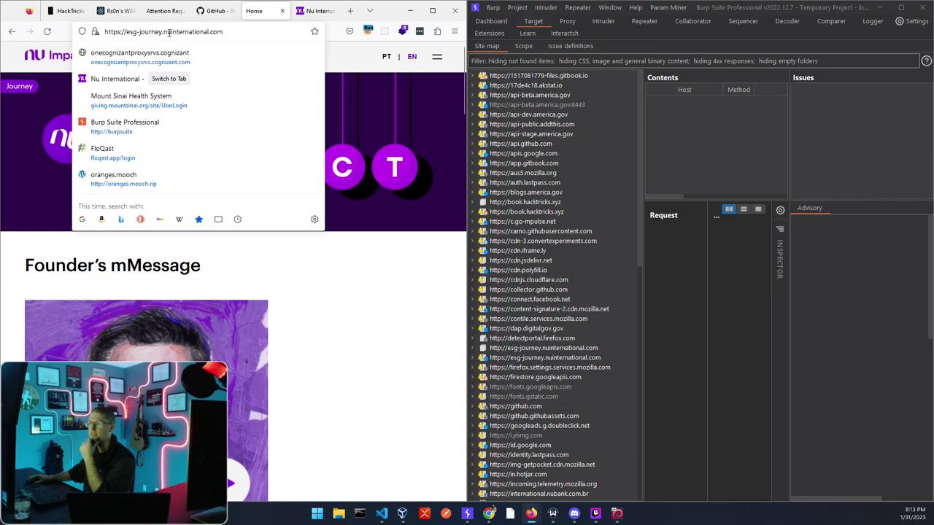
{"action": "double_click", "coordinate": [168, 31]}
{"action": "key", "text": "ctrl+c"}
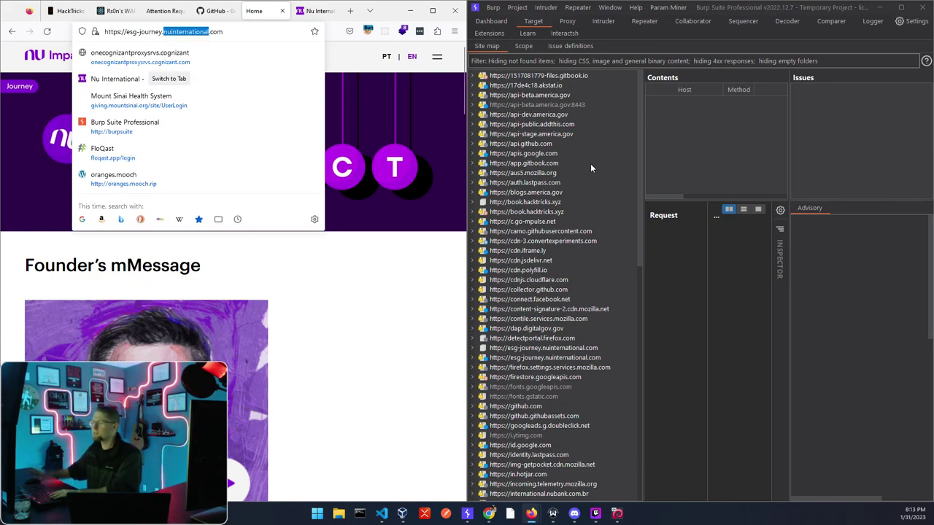
Step: Enable advanced scope control in Burp's target scope and include hosts matching nuinternational, with any protocol
{"action": "left_click", "coordinate": [523, 46]}
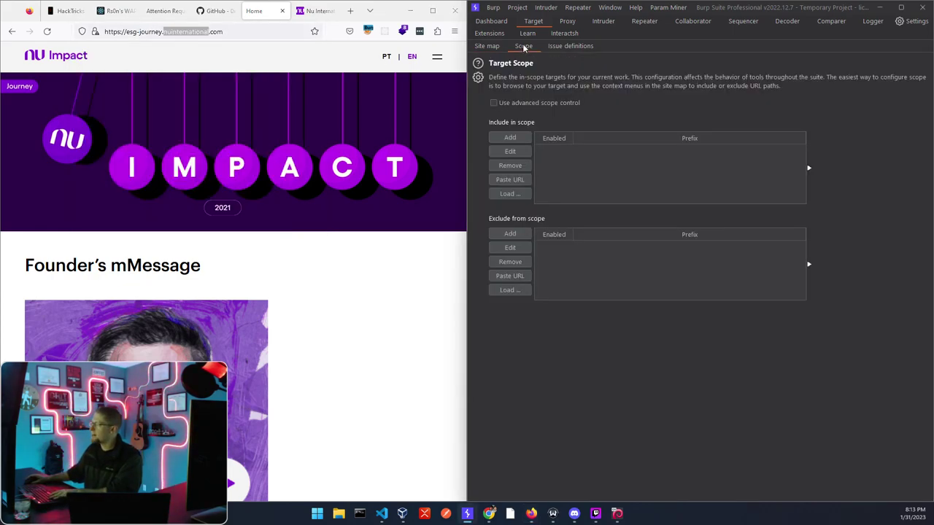
{"action": "left_click", "coordinate": [493, 103]}
{"action": "left_click", "coordinate": [509, 138]}
{"action": "left_click", "coordinate": [673, 247]}
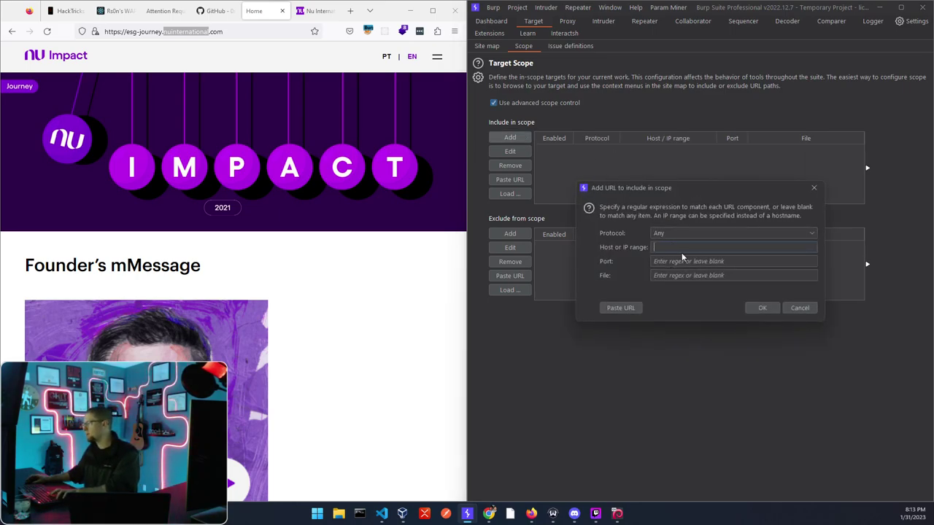
{"action": "key", "text": "ctrl+v"}
{"action": "left_click", "coordinate": [761, 309]}
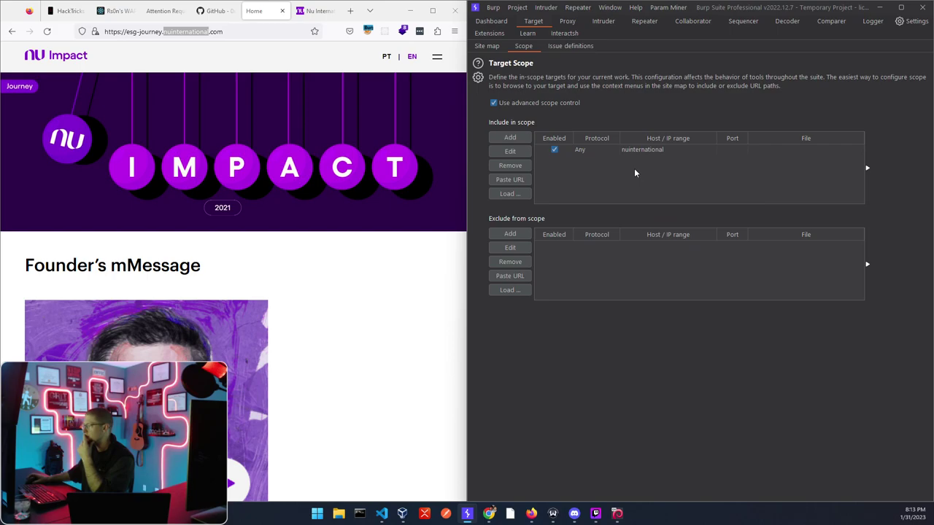
Step: Filter the site map to show only in-scope items
{"action": "left_click", "coordinate": [487, 46]}
{"action": "left_click", "coordinate": [568, 77]}
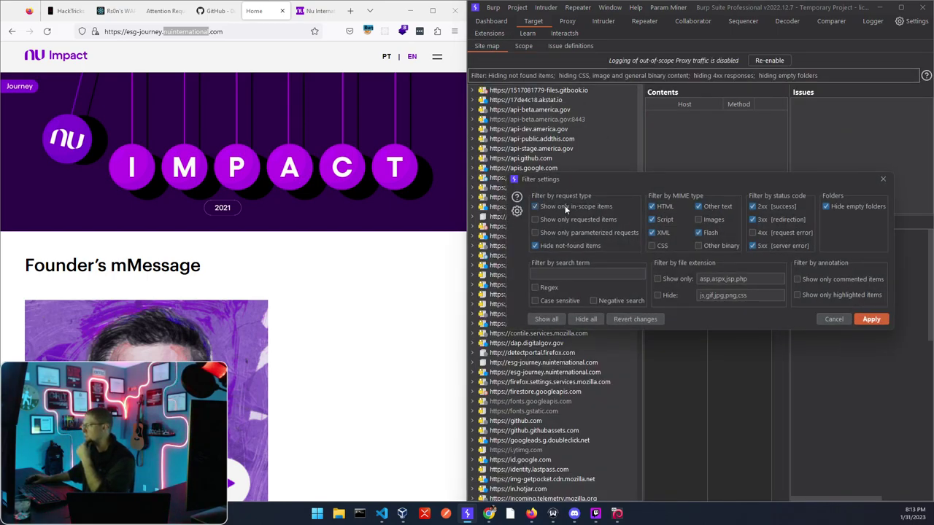
{"action": "left_click", "coordinate": [870, 319]}
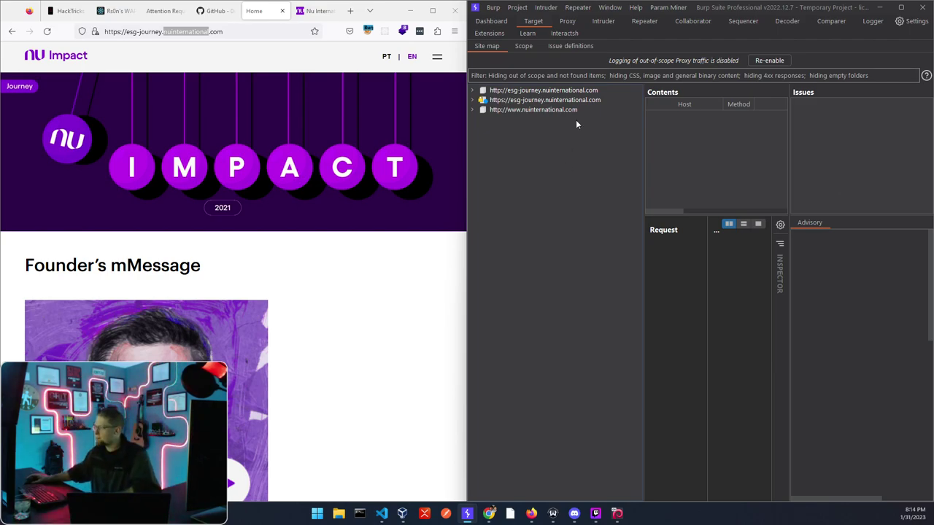
Step: Expand the HTTPS esg-journey host in the site map, including its js folder and the commun, home and tinyslide subfolders
{"action": "double_click", "coordinate": [493, 102]}
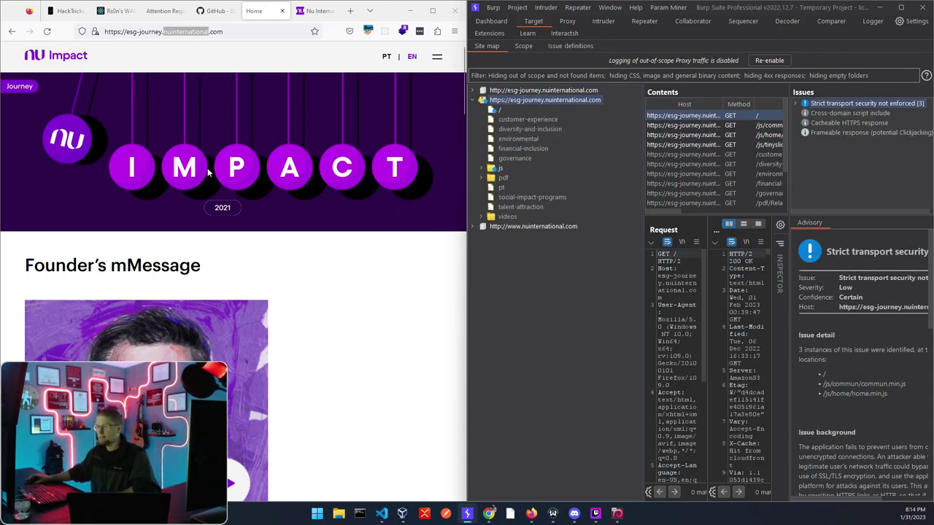
{"action": "left_click", "coordinate": [481, 168]}
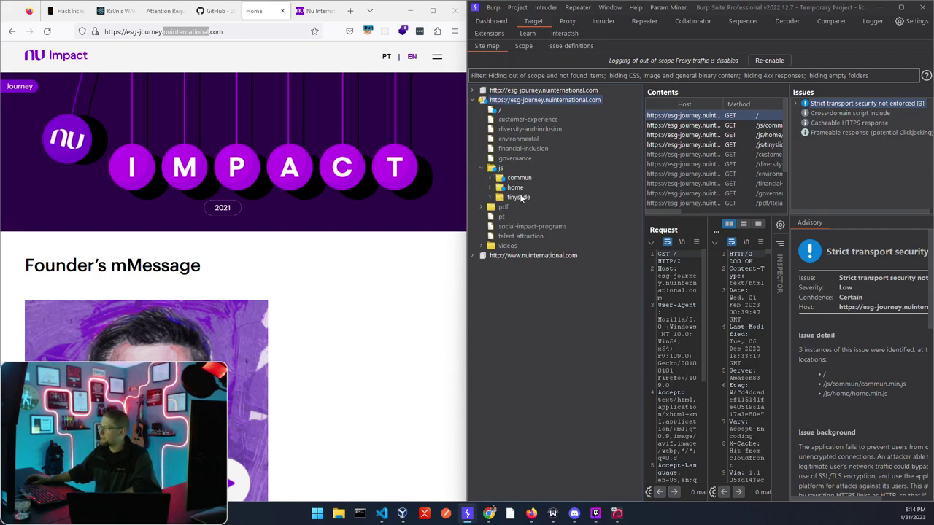
{"action": "left_click", "coordinate": [490, 178]}
{"action": "left_click", "coordinate": [490, 197]}
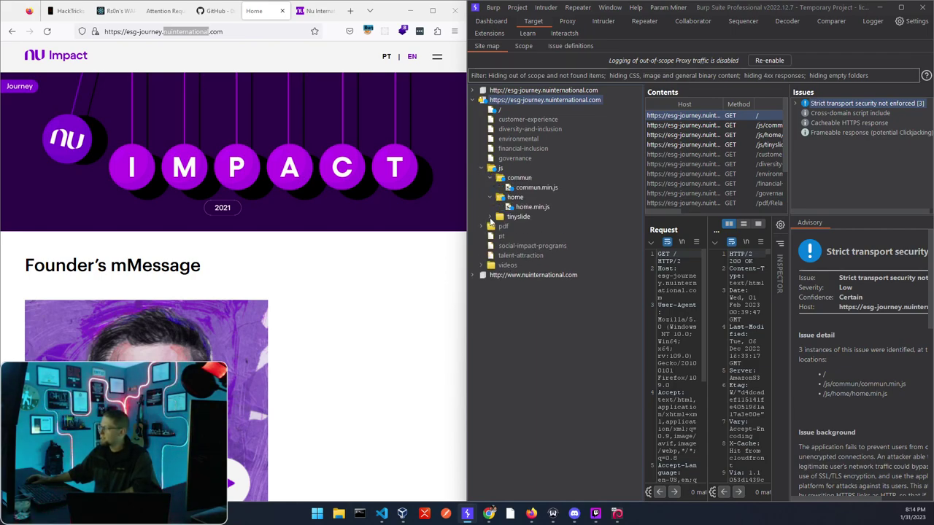
{"action": "left_click", "coordinate": [490, 216]}
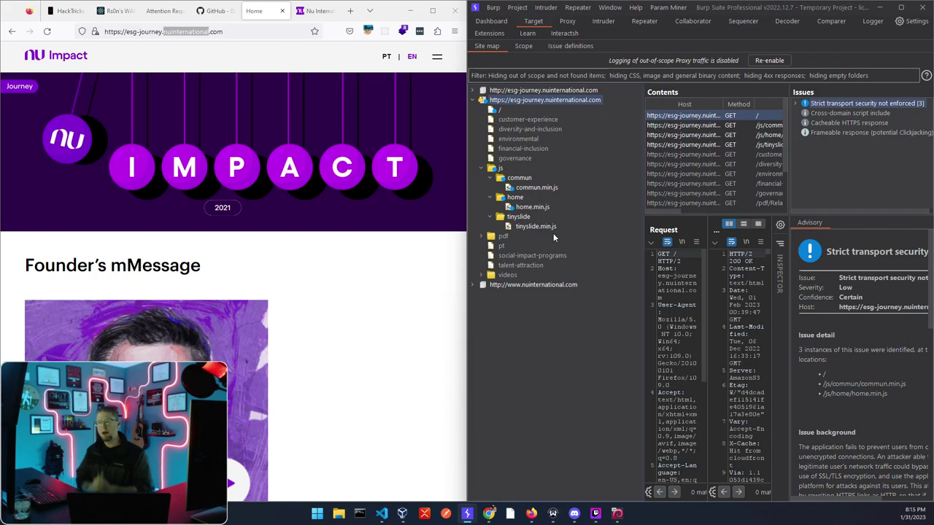
Step: Compare the address of the Nu International page with that of the esg-journey home page
{"action": "left_click", "coordinate": [315, 10]}
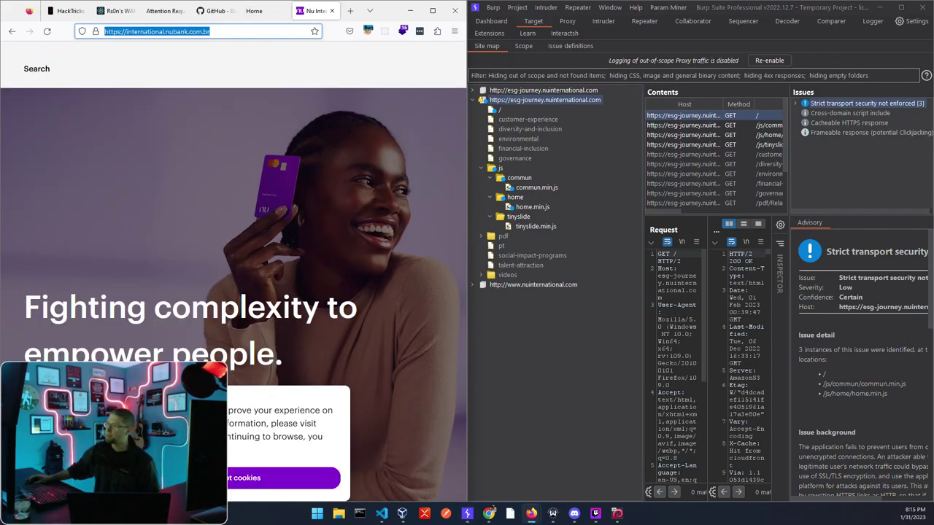
{"action": "left_click", "coordinate": [248, 13]}
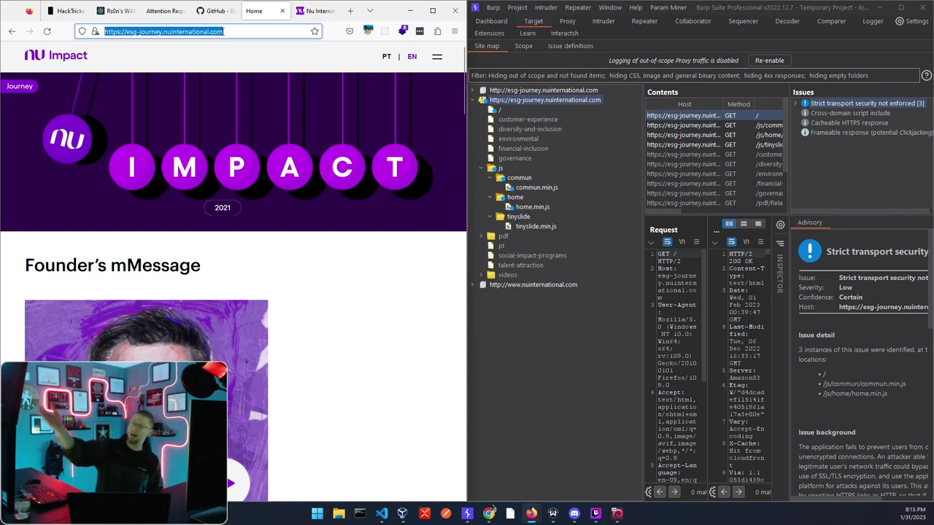
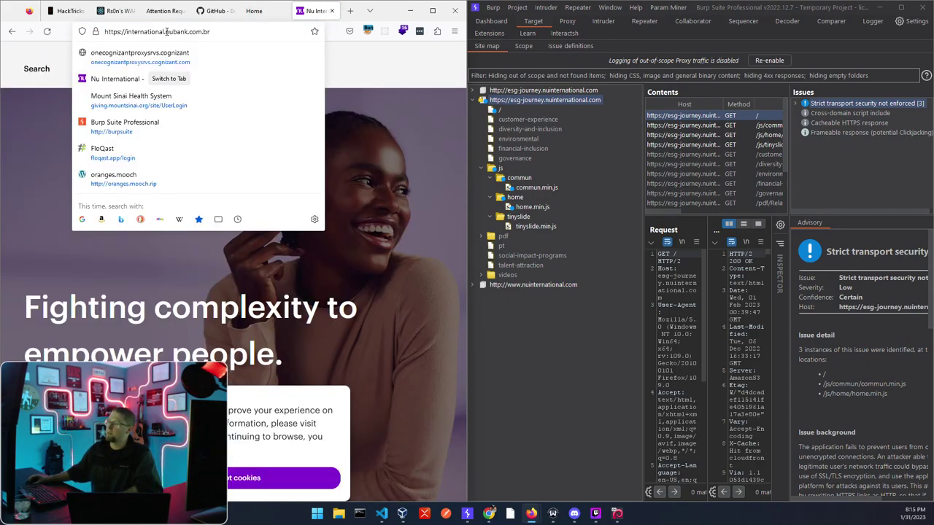
{"action": "left_click_drag", "start_coordinate": [166, 32], "coordinate": [232, 34]}
{"action": "left_click", "coordinate": [254, 11]}
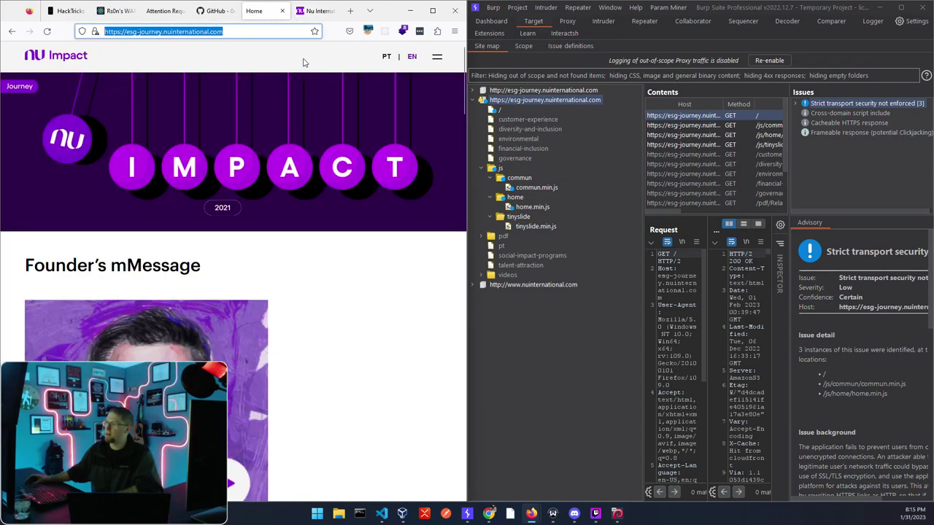
{"action": "left_click", "coordinate": [218, 34]}
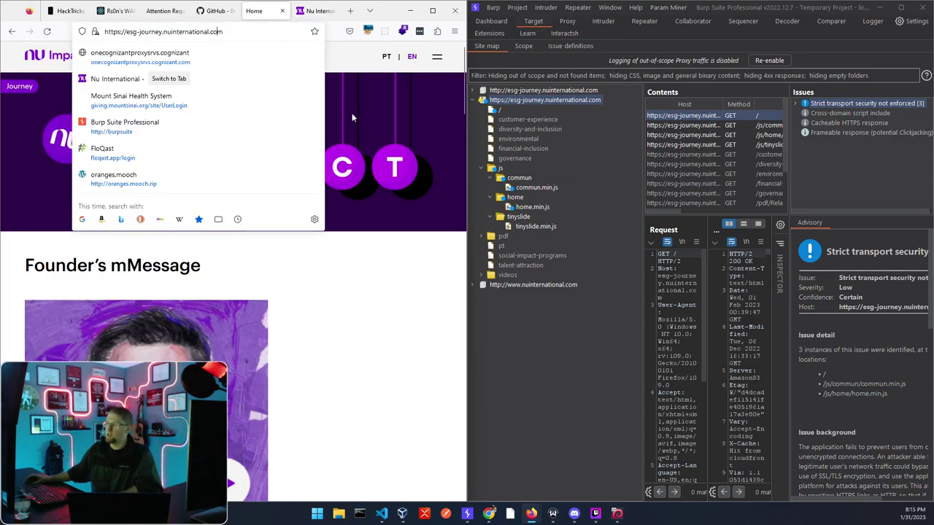
{"action": "left_click", "coordinate": [393, 279]}
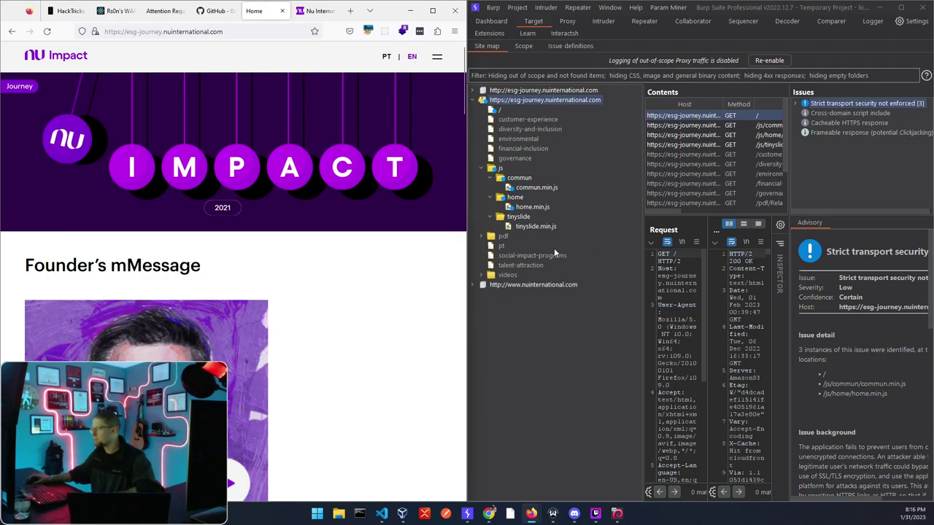
Step: Show the request and response of home.min.js and widen the message panes enough to read them
{"action": "left_click", "coordinate": [533, 207]}
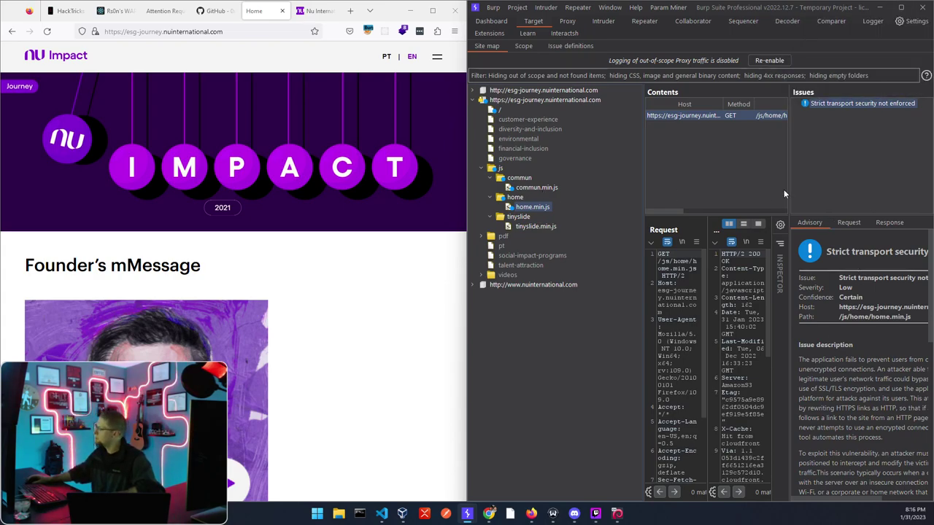
{"action": "left_click_drag", "start_coordinate": [789, 191], "coordinate": [833, 185]}
{"action": "left_click_drag", "start_coordinate": [642, 165], "coordinate": [538, 165]}
{"action": "mouse_move", "coordinate": [624, 299]}
{"action": "left_mouse_down"}
{"action": "mouse_move", "coordinate": [671, 299]}
{"action": "mouse_move", "coordinate": [621, 299]}
{"action": "left_mouse_up"}
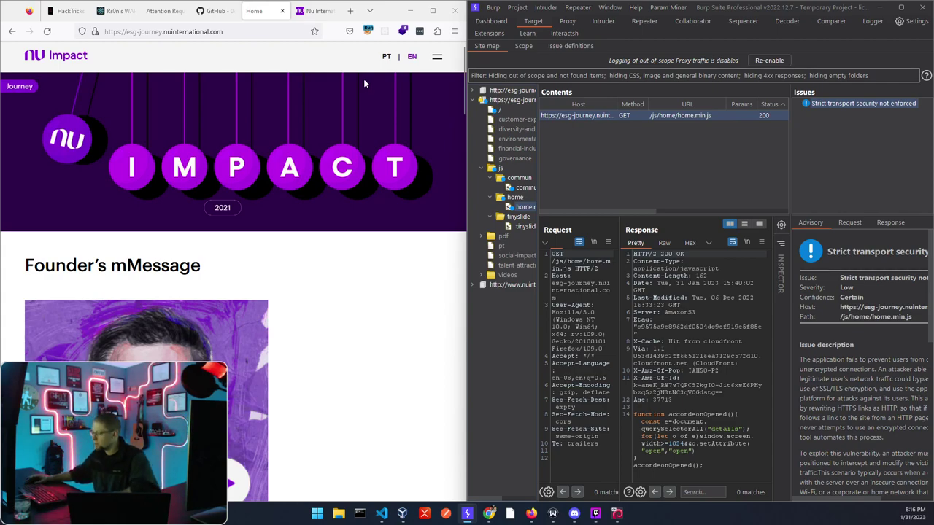
Step: Examine the accordeonOpened function and its querySelectorAll call in the home.min.js response
{"action": "left_click", "coordinate": [715, 466]}
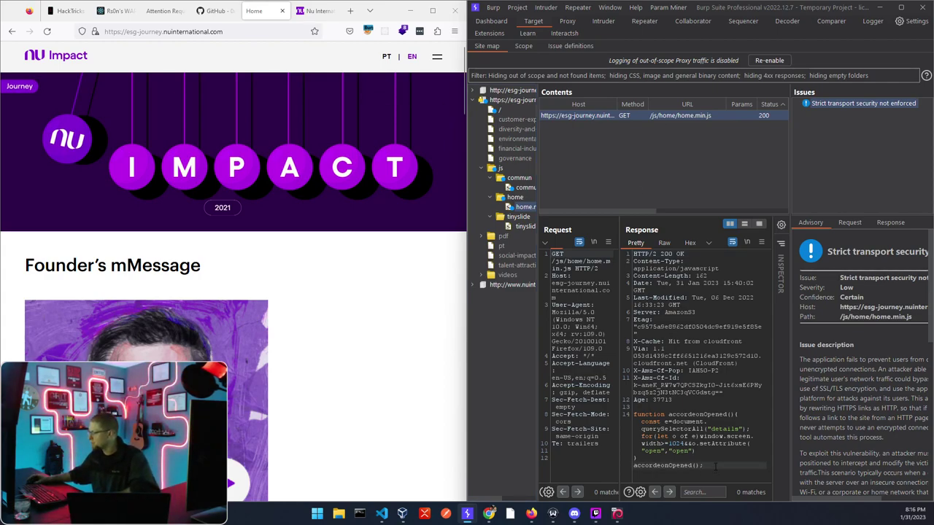
{"action": "left_click_drag", "start_coordinate": [715, 465], "coordinate": [620, 414]}
{"action": "left_click", "coordinate": [723, 393]}
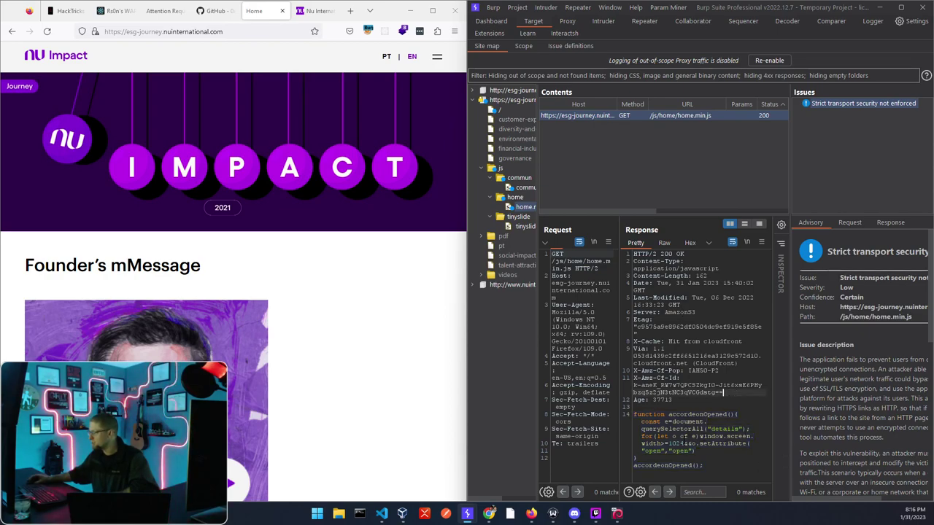
{"action": "double_click", "coordinate": [702, 429]}
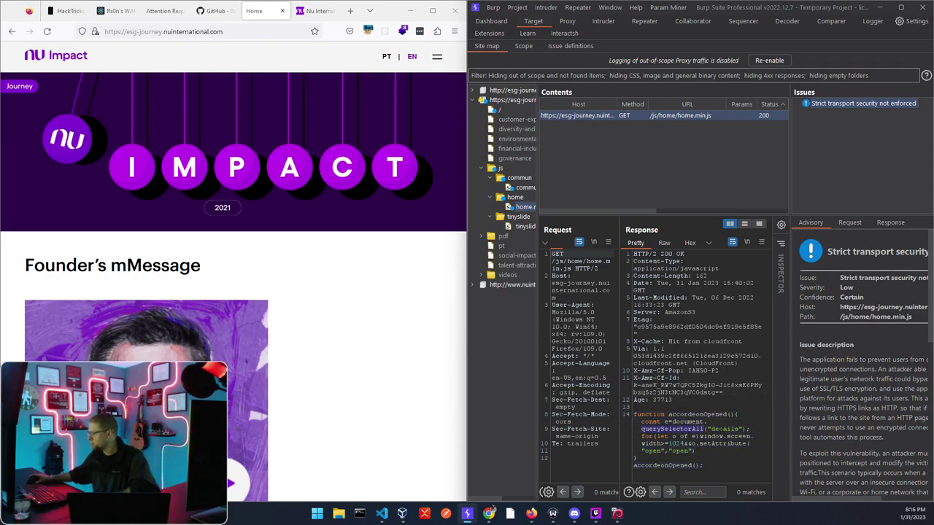
{"action": "double_click", "coordinate": [722, 429]}
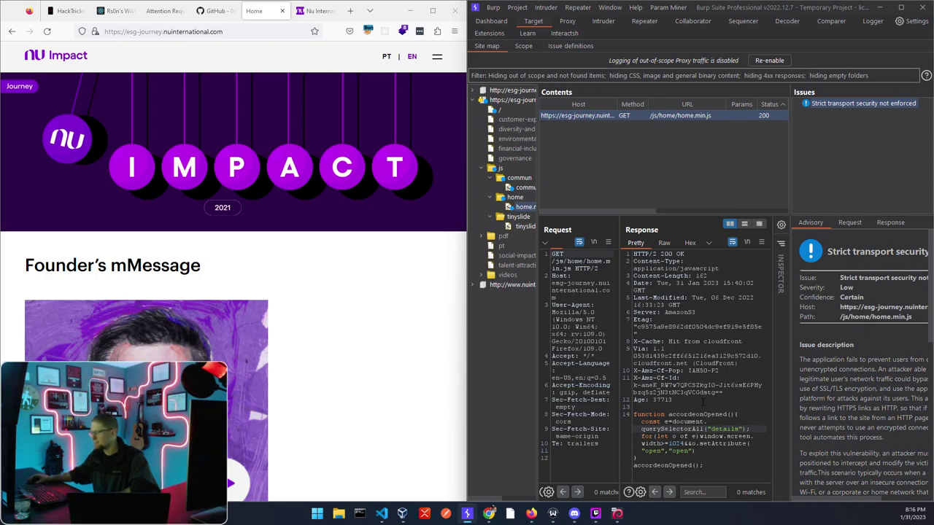
Step: Show tinyslide.min.js from the site map, widen its response pane and look through the JavaScript code
{"action": "left_click", "coordinate": [522, 227]}
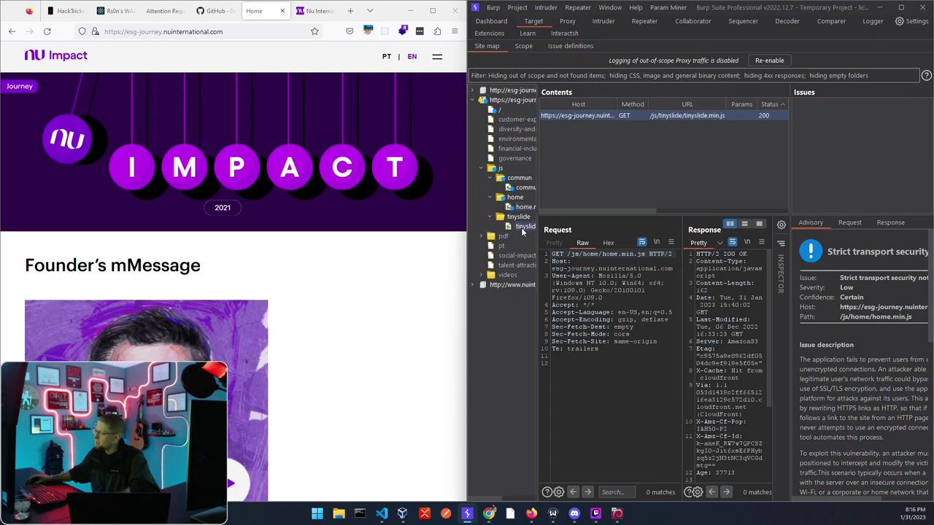
{"action": "scroll", "coordinate": [697, 317], "scroll_direction": "down", "scroll_amount": 5}
{"action": "left_click_drag", "start_coordinate": [681, 310], "coordinate": [605, 277]}
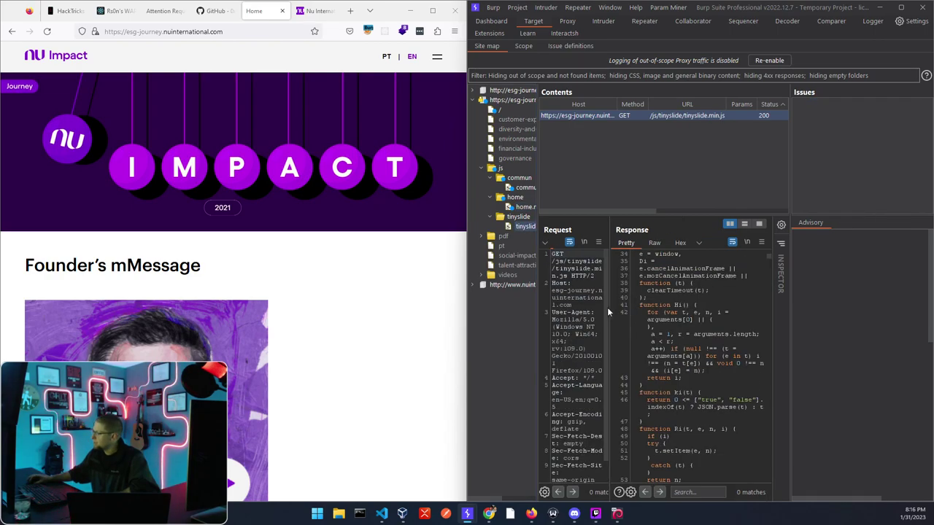
{"action": "scroll", "coordinate": [620, 277], "scroll_direction": "up", "scroll_amount": 20}
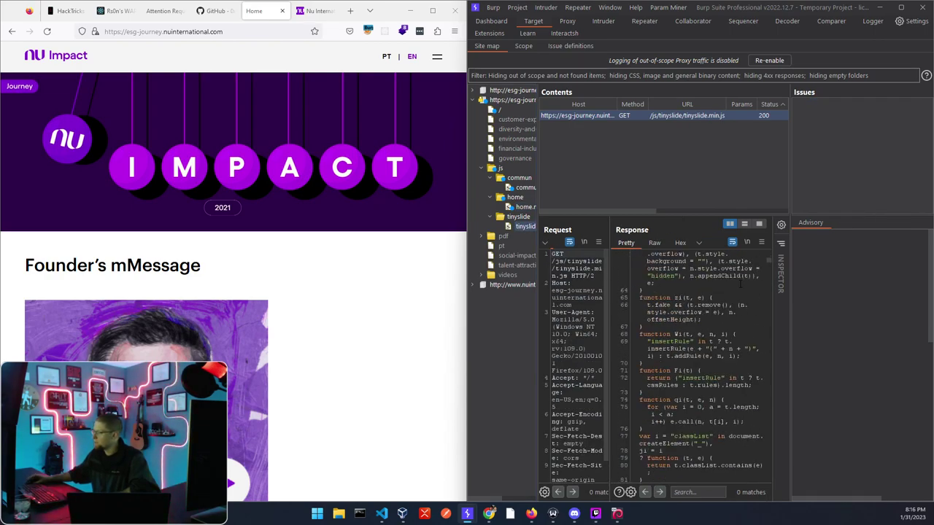
{"action": "scroll", "coordinate": [616, 321], "scroll_direction": "down", "scroll_amount": 4}
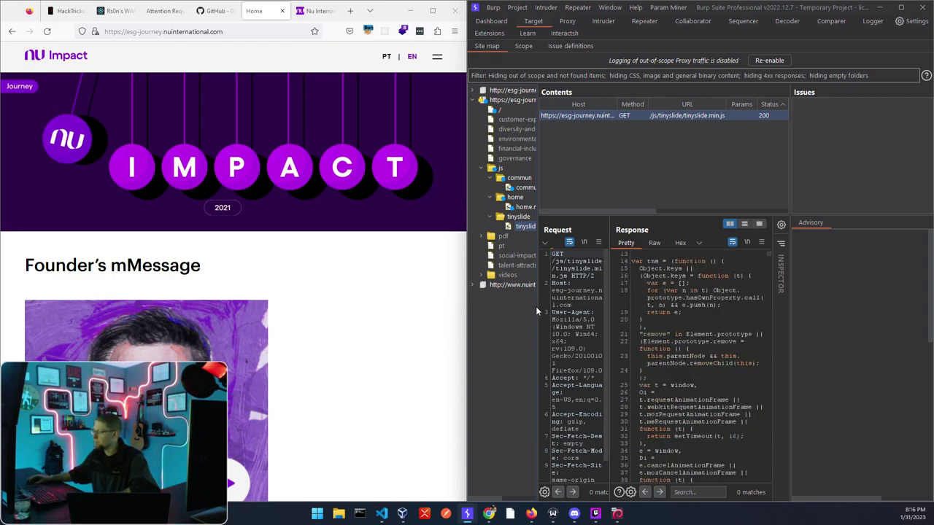
Step: Visit the site's Customer experience and Voluntary Commitments pages, expanding the customer-experience folder in Burp's site map
{"action": "left_click", "coordinate": [430, 63]}
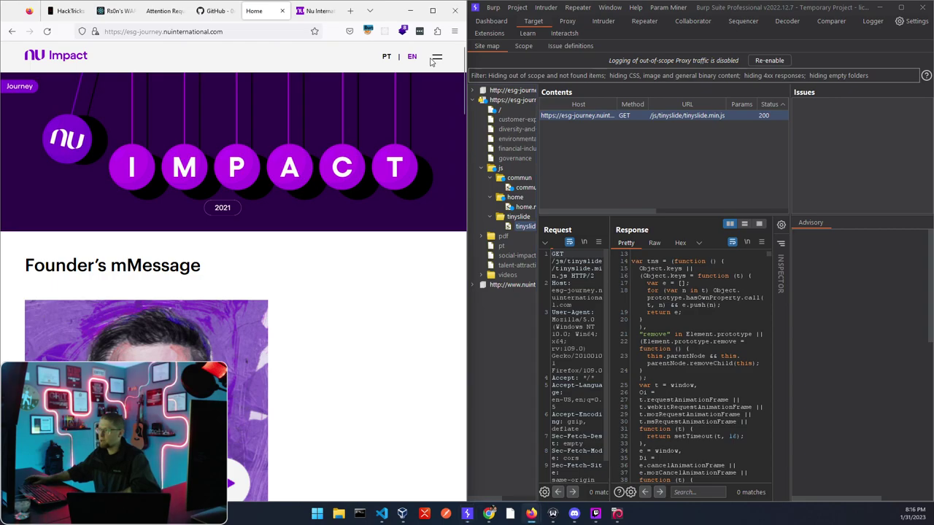
{"action": "left_click", "coordinate": [436, 59]}
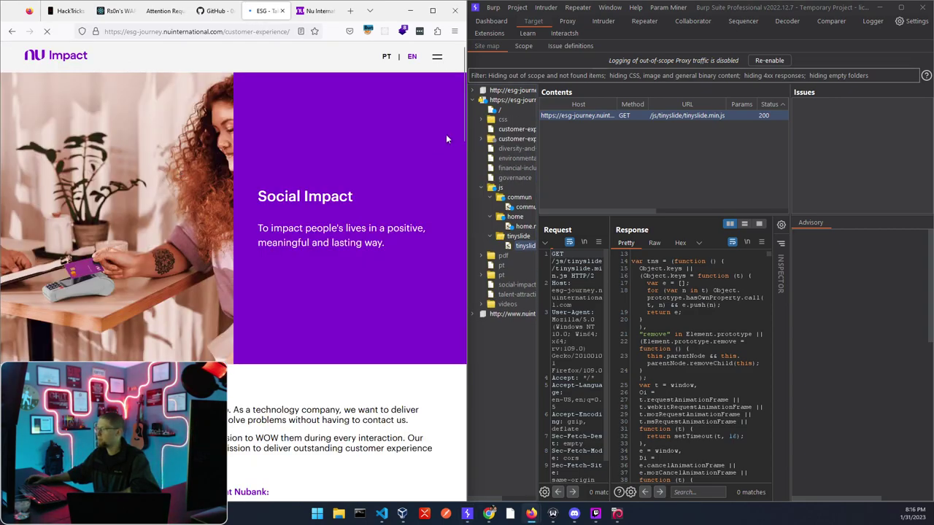
{"action": "left_click", "coordinate": [481, 140]}
{"action": "left_click", "coordinate": [437, 58]}
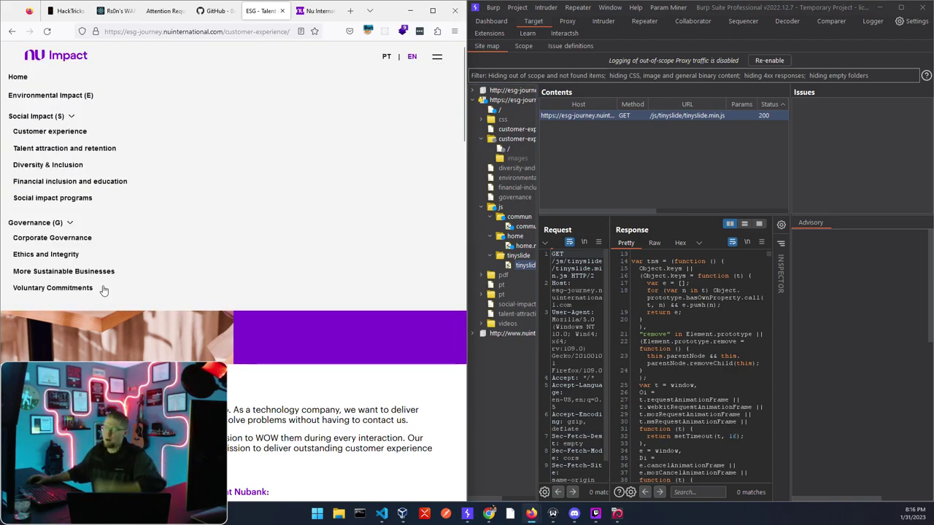
{"action": "left_click", "coordinate": [102, 288]}
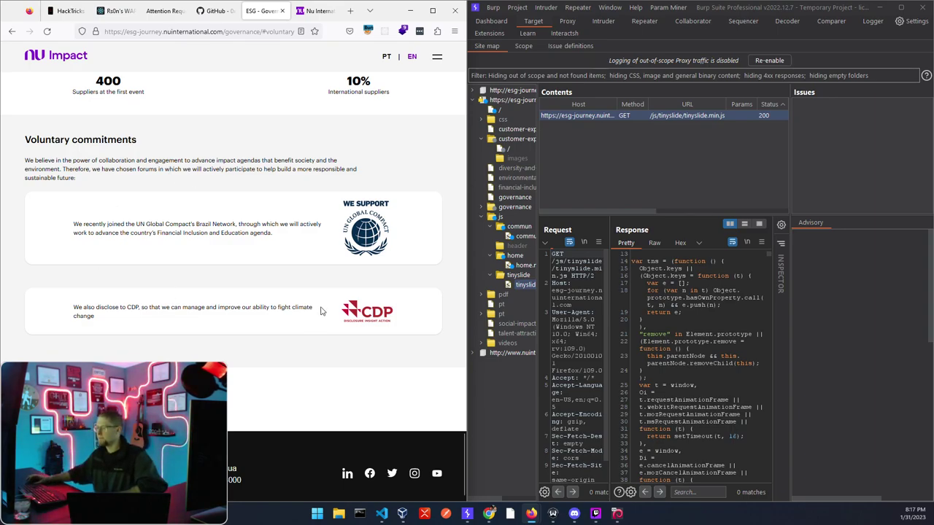
Step: Look through the Governance page, from the introduction through the board of directors to the committee breakdowns
{"action": "scroll", "coordinate": [323, 312], "scroll_direction": "down", "scroll_amount": 20}
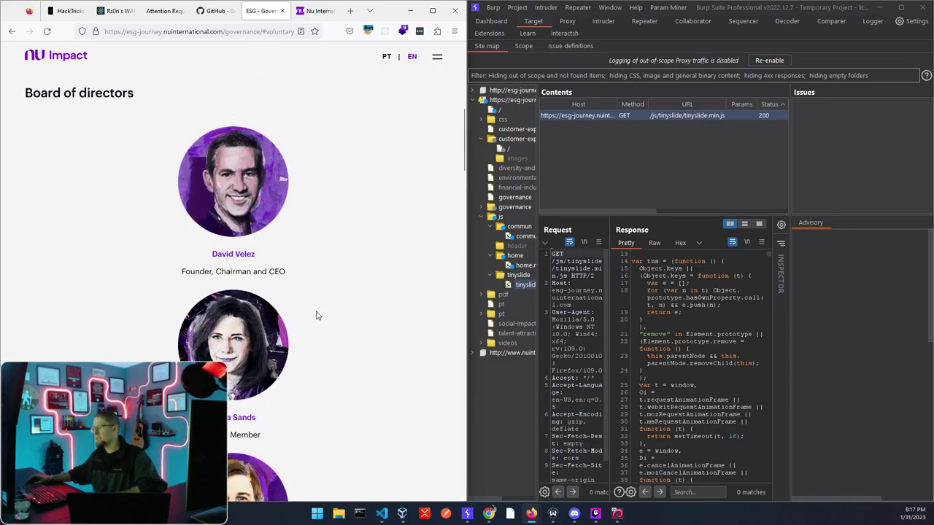
{"action": "scroll", "coordinate": [317, 312], "scroll_direction": "up", "scroll_amount": 7}
{"action": "scroll", "coordinate": [161, 276], "scroll_direction": "down", "scroll_amount": 8}
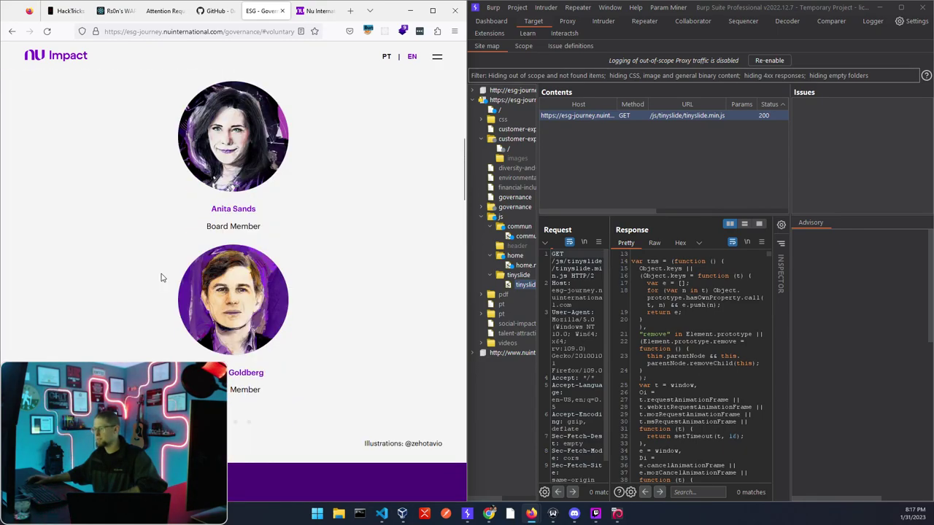
{"action": "scroll", "coordinate": [162, 275], "scroll_direction": "down", "scroll_amount": 5}
{"action": "scroll", "coordinate": [163, 275], "scroll_direction": "up", "scroll_amount": 3}
{"action": "scroll", "coordinate": [190, 295], "scroll_direction": "down", "scroll_amount": 6}
{"action": "scroll", "coordinate": [227, 313], "scroll_direction": "up", "scroll_amount": 5}
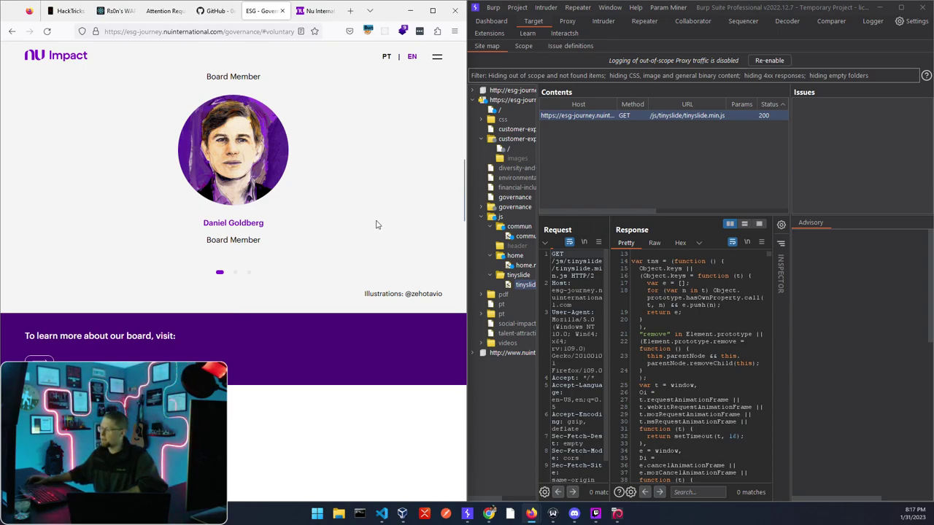
{"action": "scroll", "coordinate": [367, 226], "scroll_direction": "up", "scroll_amount": 20}
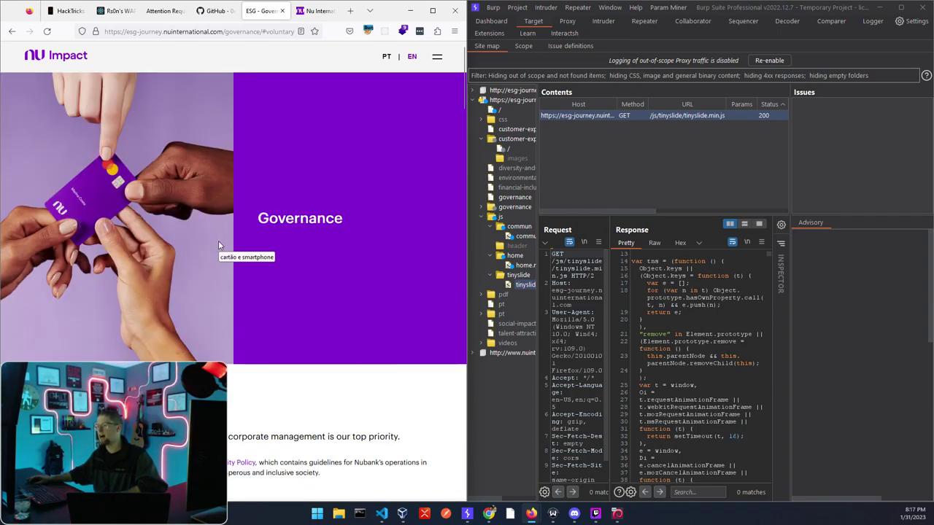
{"action": "scroll", "coordinate": [218, 245], "scroll_direction": "down", "scroll_amount": 20}
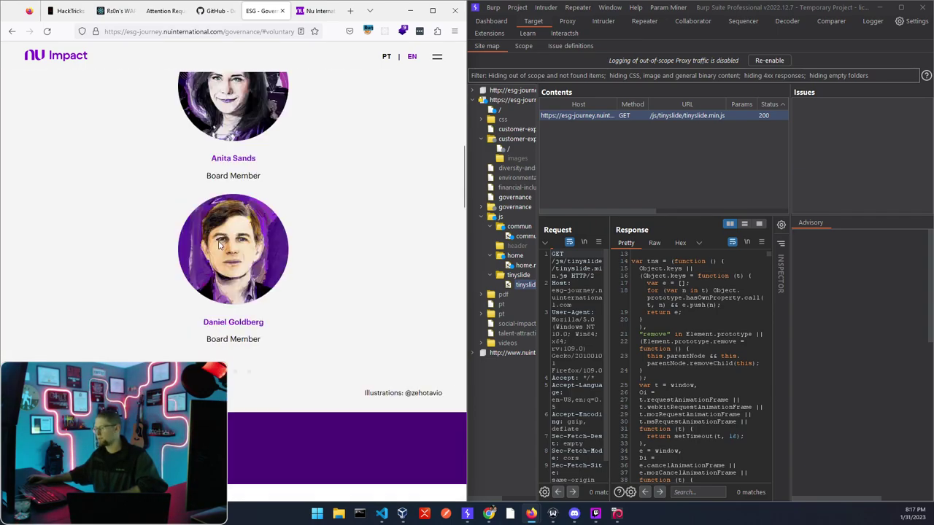
{"action": "scroll", "coordinate": [215, 249], "scroll_direction": "down", "scroll_amount": 5}
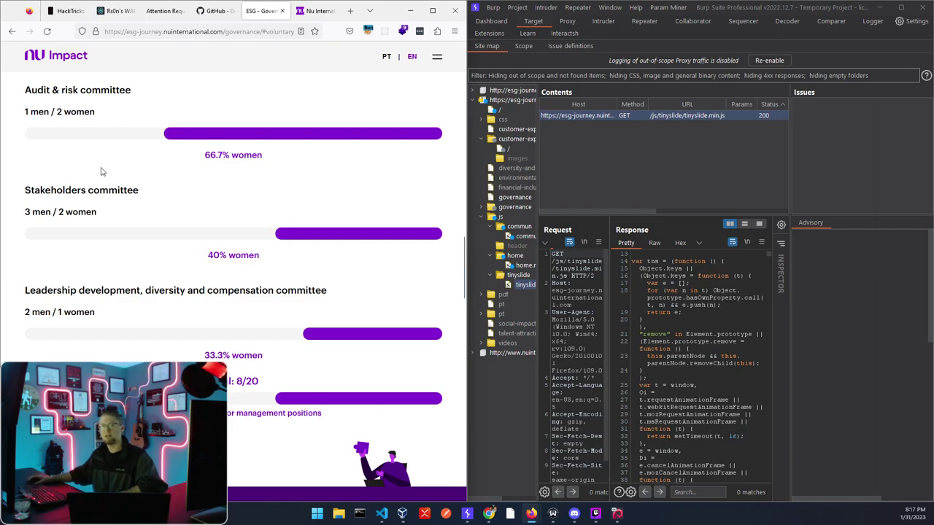
Step: Look through the remainder of the Governance page, covering the board committees and associations sections
{"action": "scroll", "coordinate": [332, 197], "scroll_direction": "down", "scroll_amount": 5}
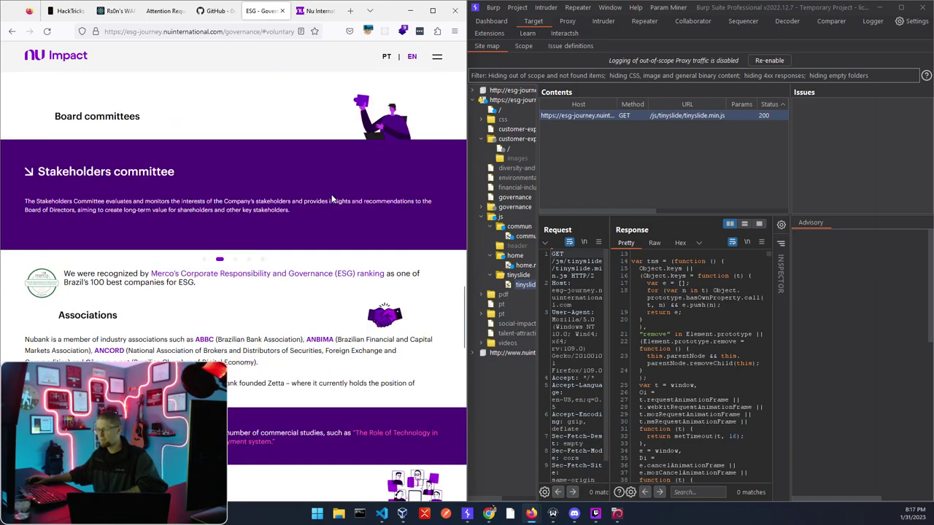
{"action": "scroll", "coordinate": [343, 200], "scroll_direction": "up", "scroll_amount": 8}
{"action": "scroll", "coordinate": [350, 201], "scroll_direction": "up", "scroll_amount": 10}
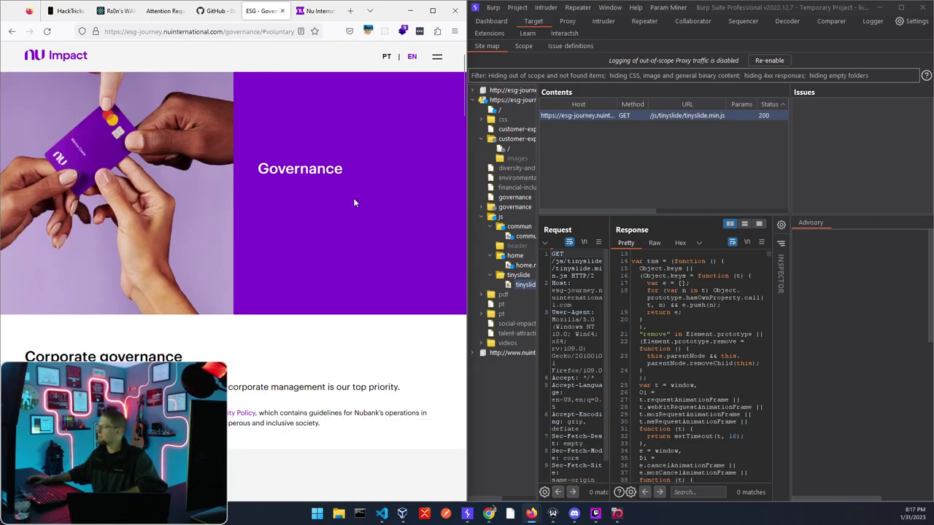
Step: Visit the Social impact programs page and look through it, expanding the NuLab Salvador and Nubank and Alicerce partnership sections
{"action": "left_click", "coordinate": [435, 57]}
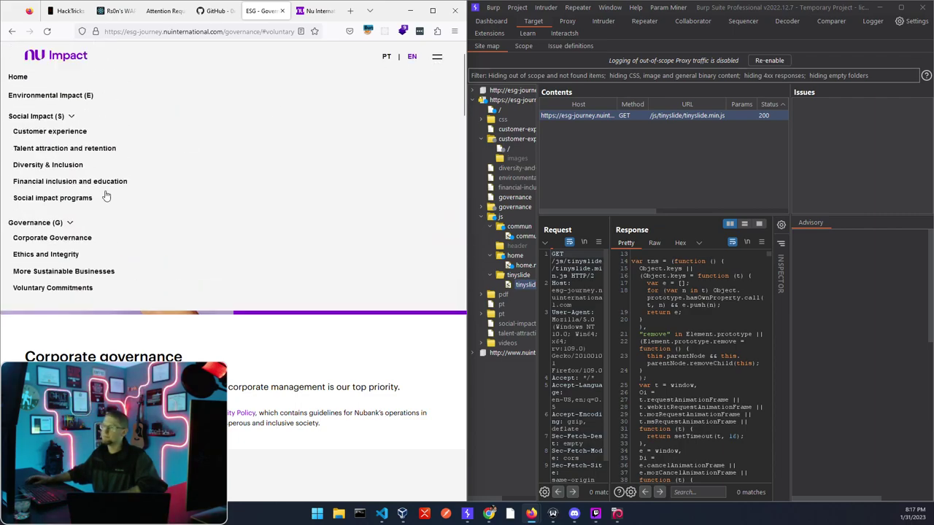
{"action": "left_click", "coordinate": [63, 199]}
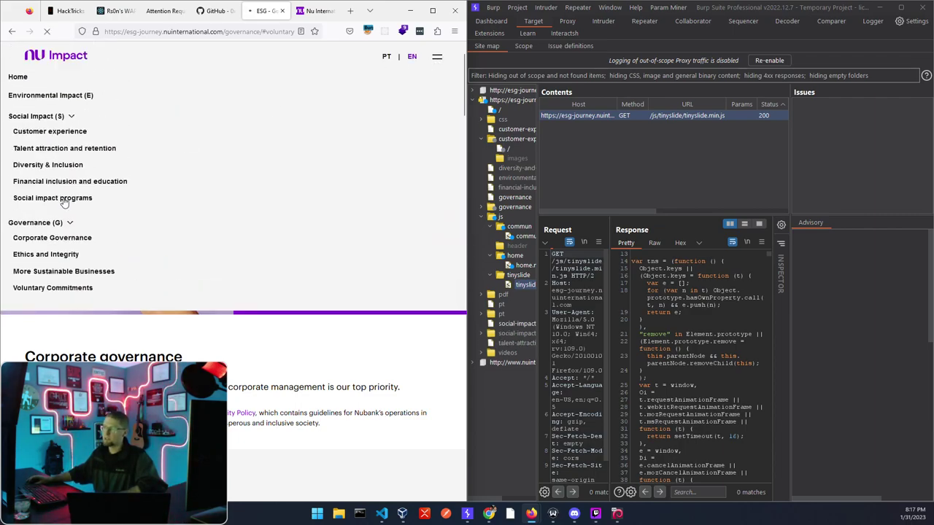
{"action": "scroll", "coordinate": [244, 328], "scroll_direction": "down", "scroll_amount": 4}
{"action": "scroll", "coordinate": [244, 328], "scroll_direction": "up", "scroll_amount": 2}
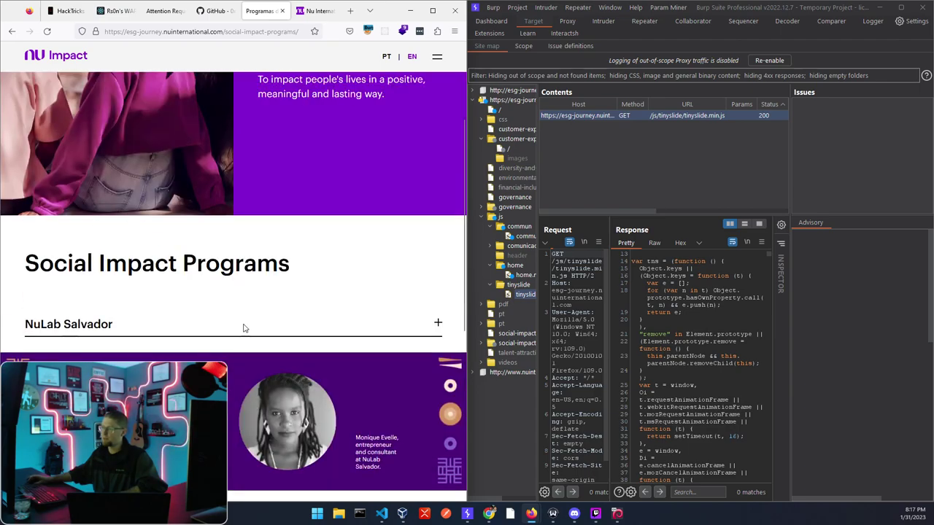
{"action": "left_click", "coordinate": [245, 329]}
{"action": "scroll", "coordinate": [265, 299], "scroll_direction": "down", "scroll_amount": 3}
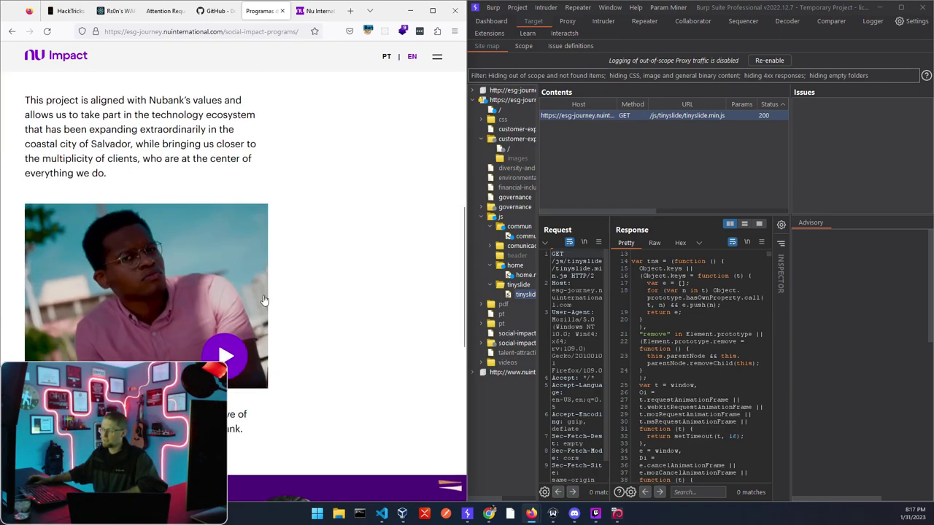
{"action": "scroll", "coordinate": [265, 299], "scroll_direction": "down", "scroll_amount": 6}
{"action": "left_click", "coordinate": [437, 269]}
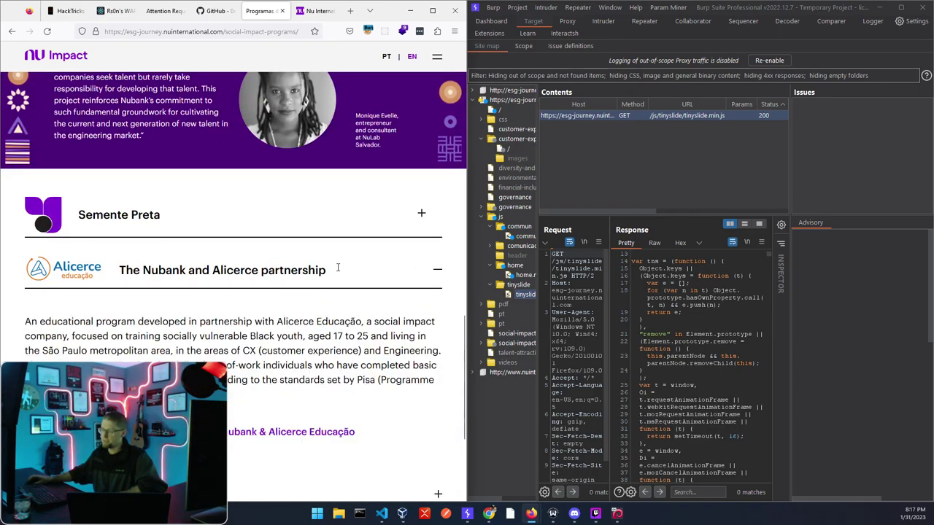
{"action": "scroll", "coordinate": [423, 329], "scroll_direction": "down", "scroll_amount": 3}
{"action": "scroll", "coordinate": [267, 373], "scroll_direction": "up", "scroll_amount": 15}
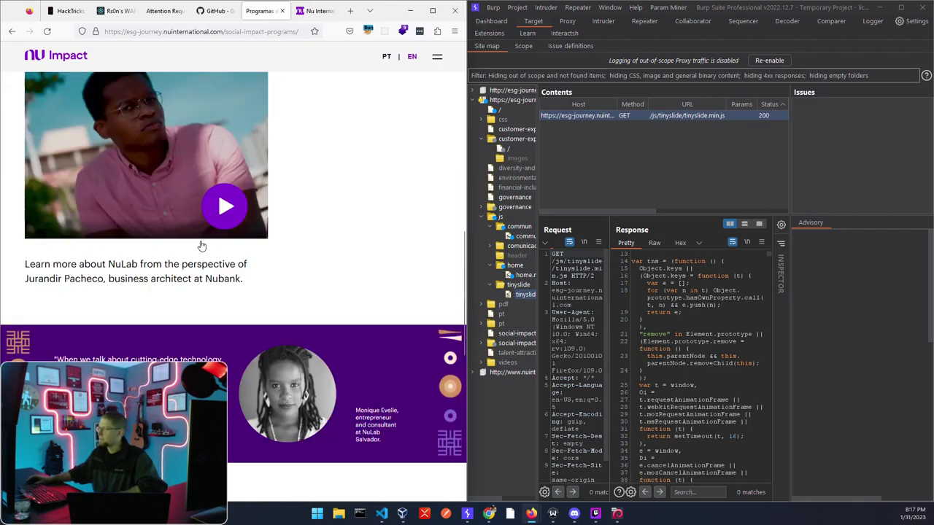
Step: Maximize the browser window and show the Social Impact page's source tree in the developer tools debugger
{"action": "left_click", "coordinate": [437, 58]}
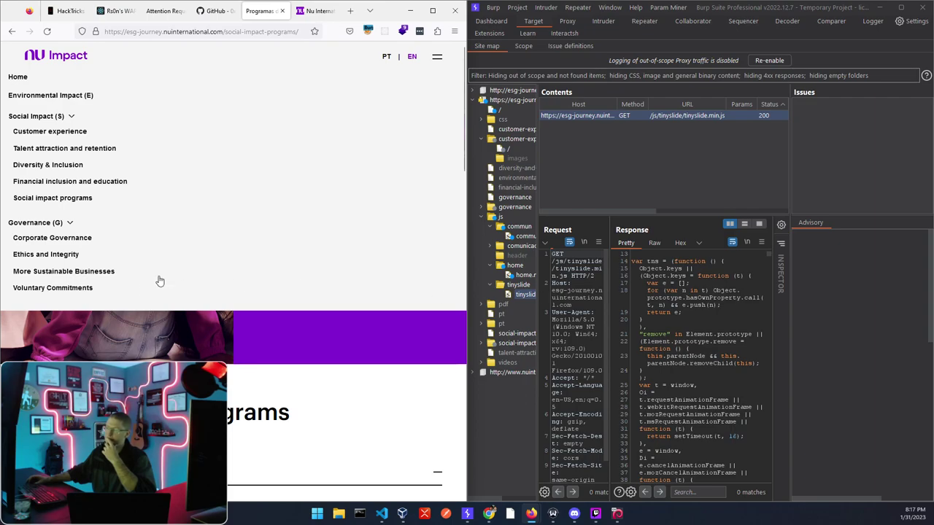
{"action": "left_click", "coordinate": [438, 13]}
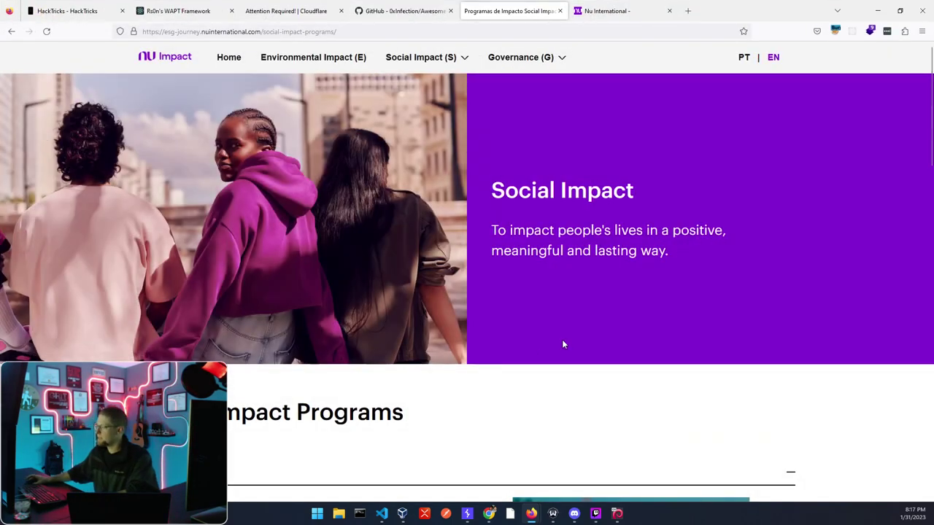
{"action": "right_click", "coordinate": [562, 339]}
{"action": "left_click", "coordinate": [589, 460]}
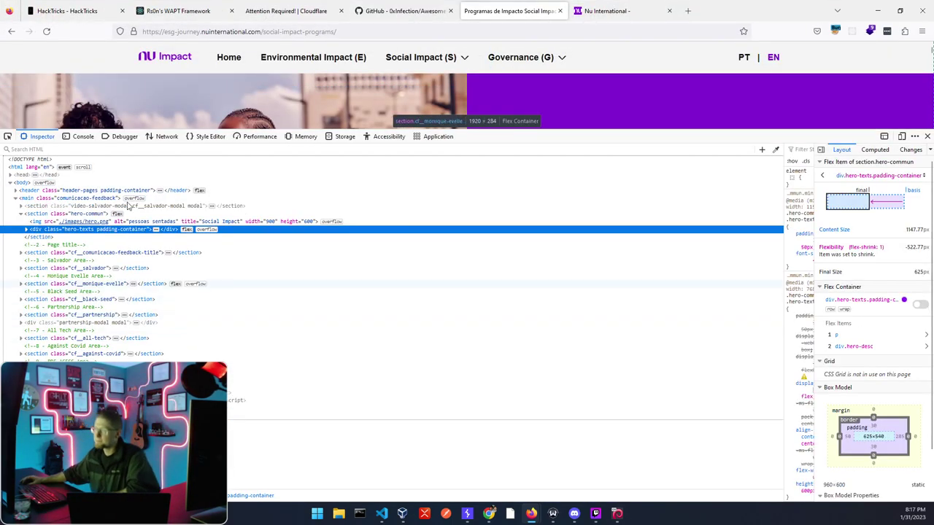
{"action": "left_click", "coordinate": [124, 137]}
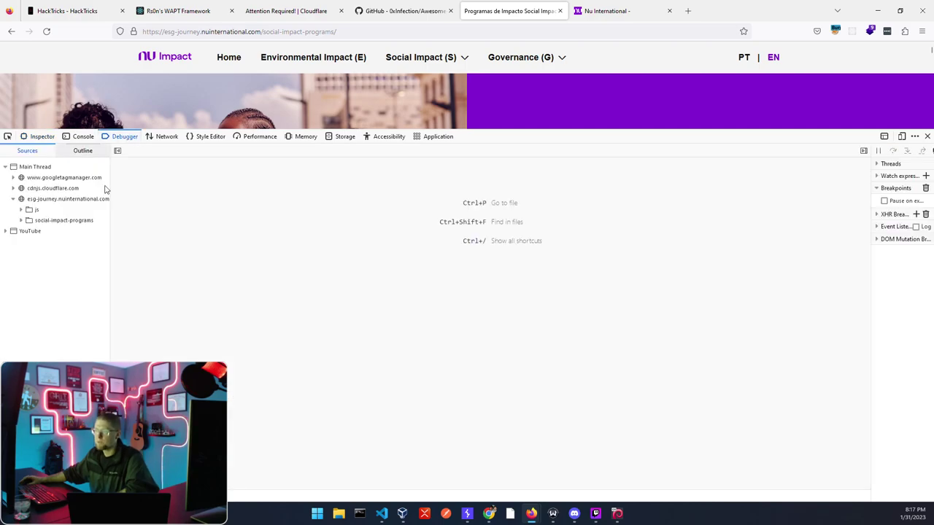
Step: Expand the esg-journey js folders and the cdnjs.cloudflare.com tiny-slider 2.9.2 folder in the debugger sources
{"action": "left_click", "coordinate": [21, 210]}
{"action": "left_click", "coordinate": [21, 241]}
{"action": "left_click", "coordinate": [28, 230]}
{"action": "left_click", "coordinate": [28, 220]}
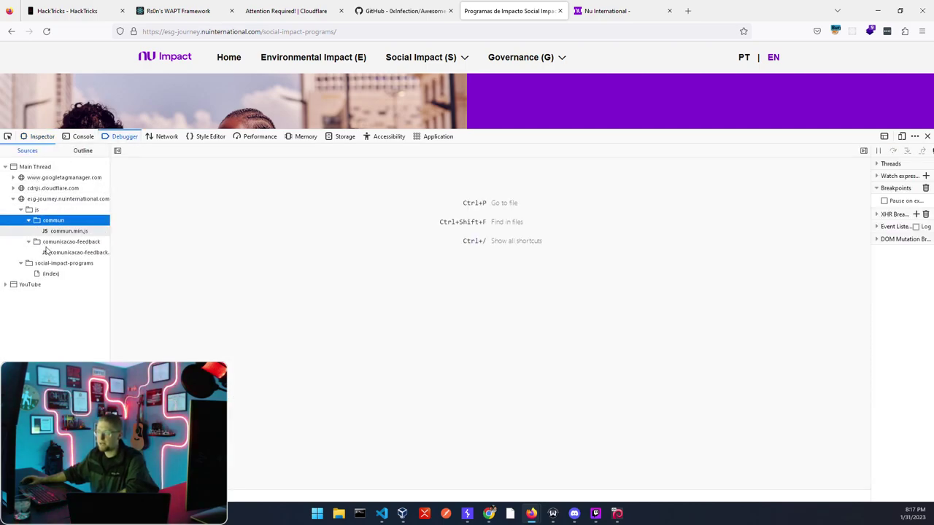
{"action": "left_click", "coordinate": [13, 188]}
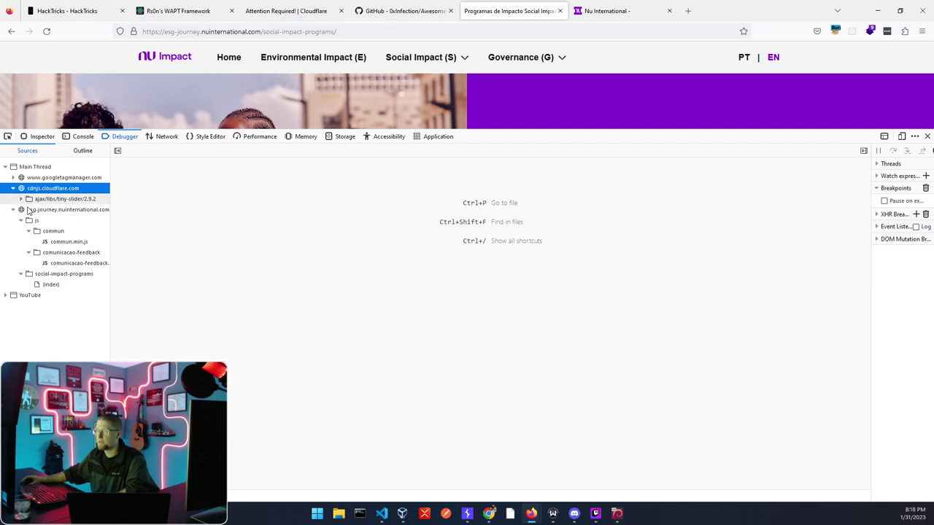
{"action": "left_click", "coordinate": [20, 198]}
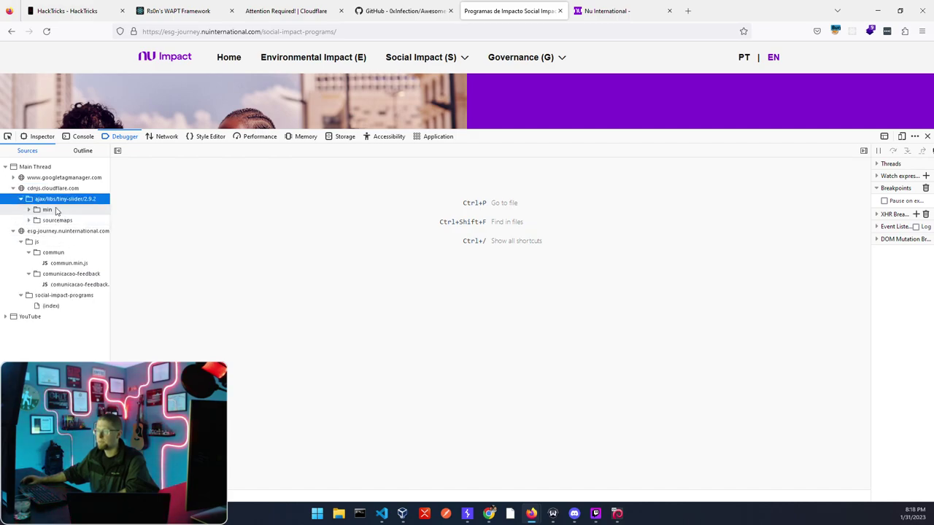
Step: Review the page's network requests, from its scripts and images to the YouTube calls, and close the developer tools
{"action": "left_click", "coordinate": [166, 136]}
{"action": "left_click", "coordinate": [94, 174]}
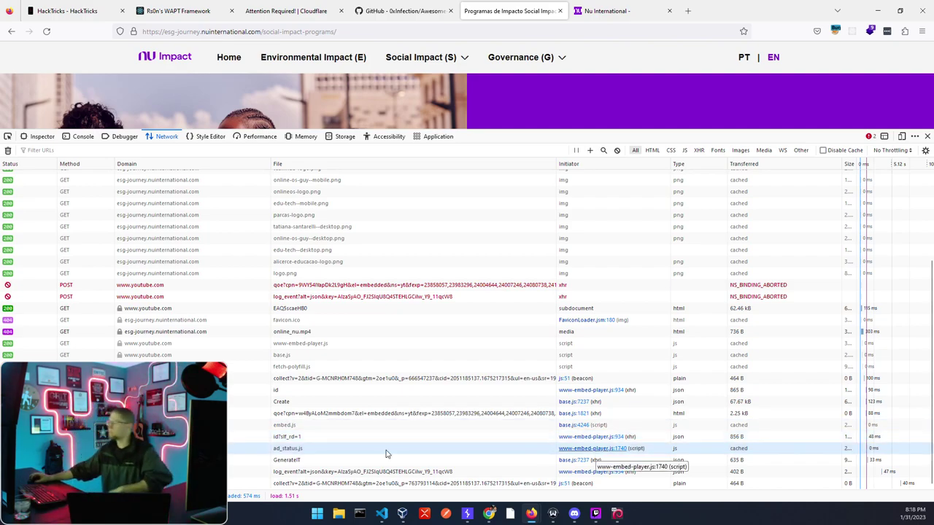
{"action": "scroll", "coordinate": [410, 365], "scroll_direction": "up", "scroll_amount": 4}
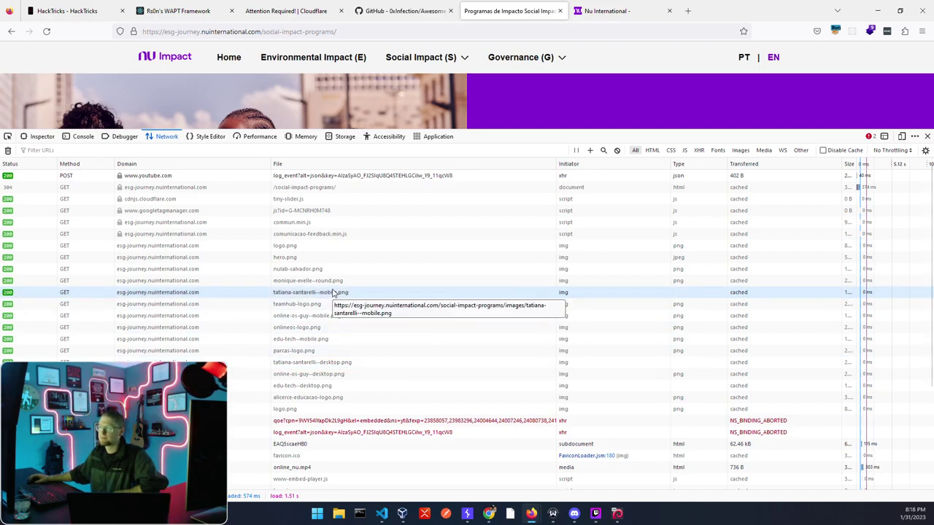
{"action": "scroll", "coordinate": [305, 203], "scroll_direction": "down", "scroll_amount": 3}
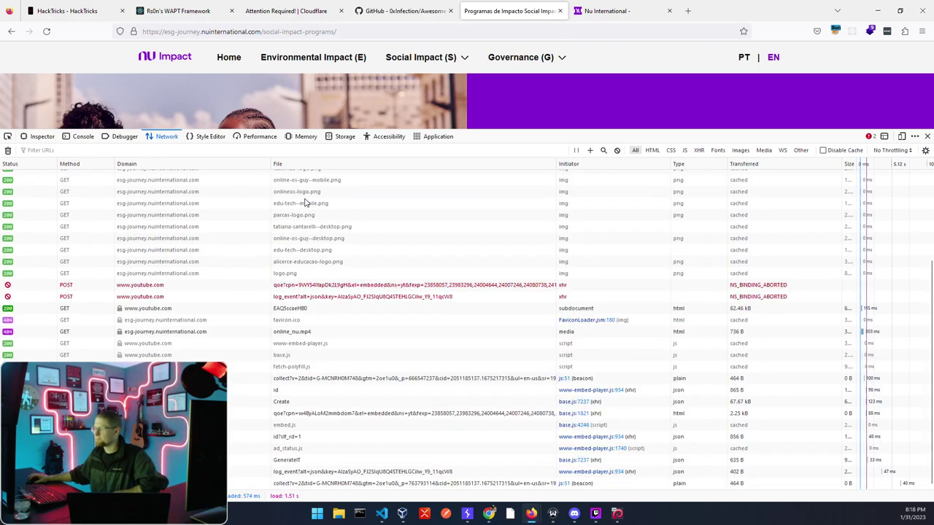
{"action": "scroll", "coordinate": [265, 261], "scroll_direction": "down", "scroll_amount": 1}
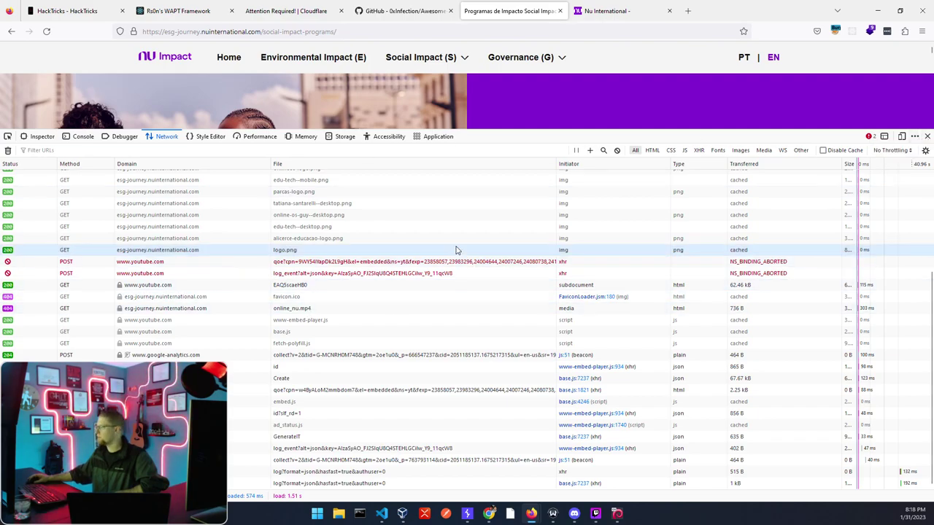
{"action": "left_click", "coordinate": [927, 136]}
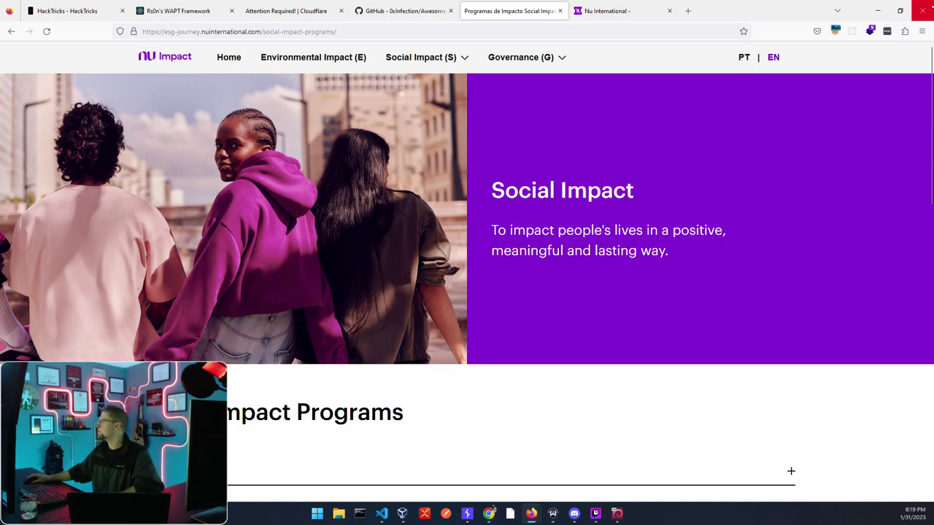
Step: Check the technologies Wappalyzer detects on the Social Impact page, including its CDNs and JavaScript libraries
{"action": "left_click", "coordinate": [870, 32]}
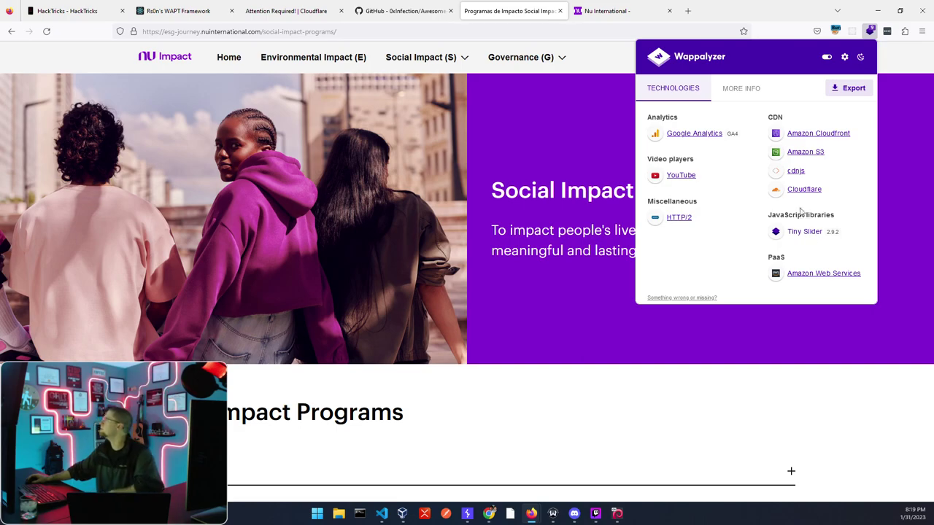
{"action": "left_click", "coordinate": [868, 31]}
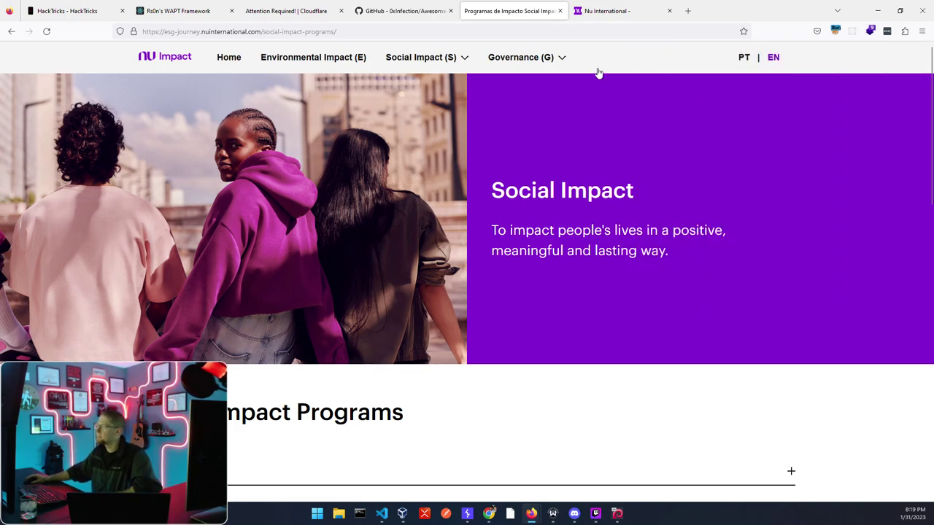
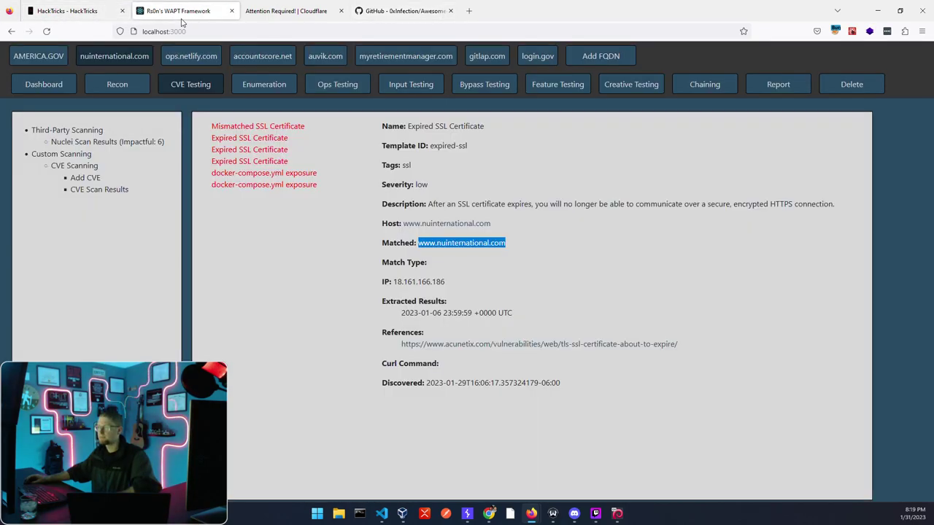
Step: Show the Mismatched SSL Certificate finding in Rs0n's WAPT Framework and visit its matched host, redirect.nuinternational.com, in a new tab
{"action": "left_click", "coordinate": [279, 137]}
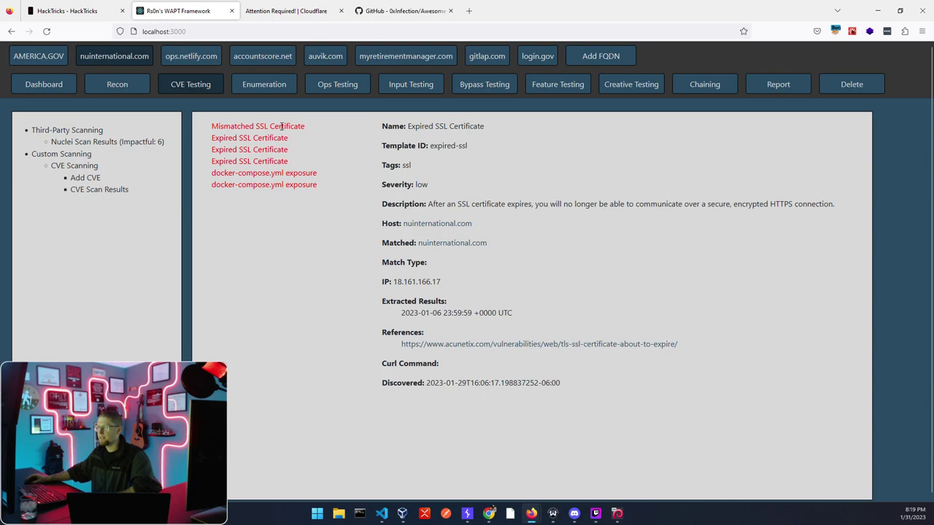
{"action": "left_click", "coordinate": [281, 126]}
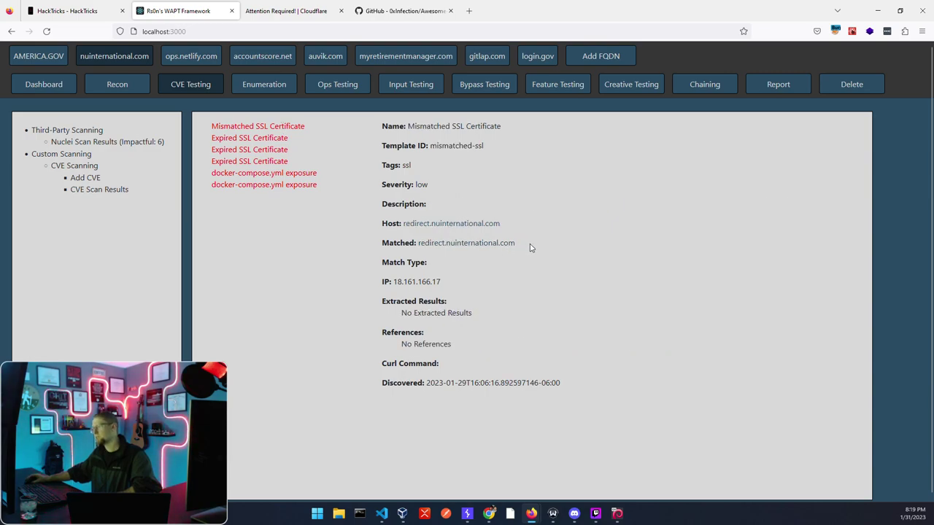
{"action": "left_click_drag", "start_coordinate": [530, 245], "coordinate": [420, 241]}
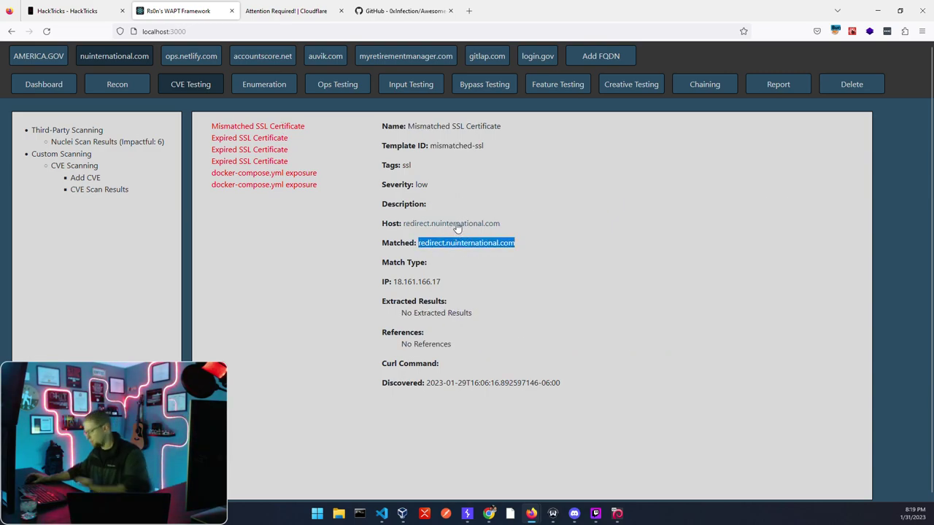
{"action": "left_click", "coordinate": [470, 12]}
{"action": "type", "text": "redirect.nuinternational.com"}
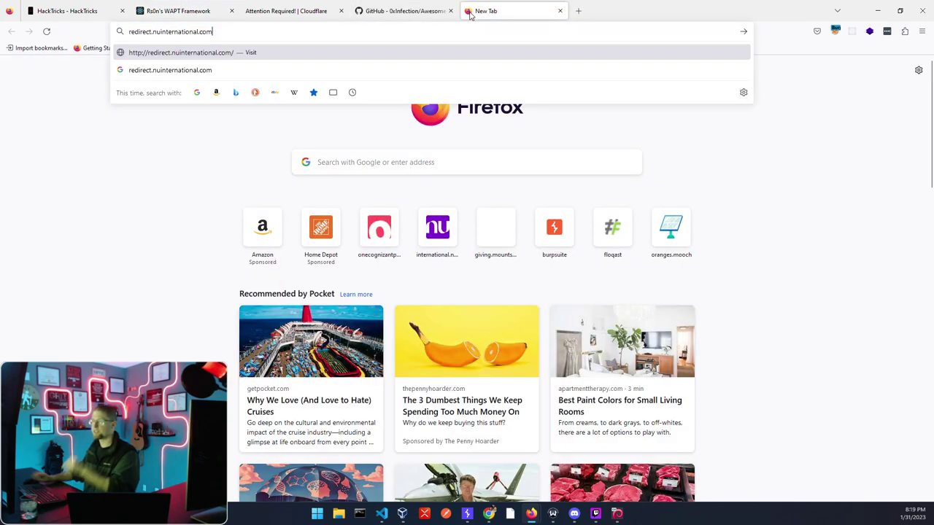
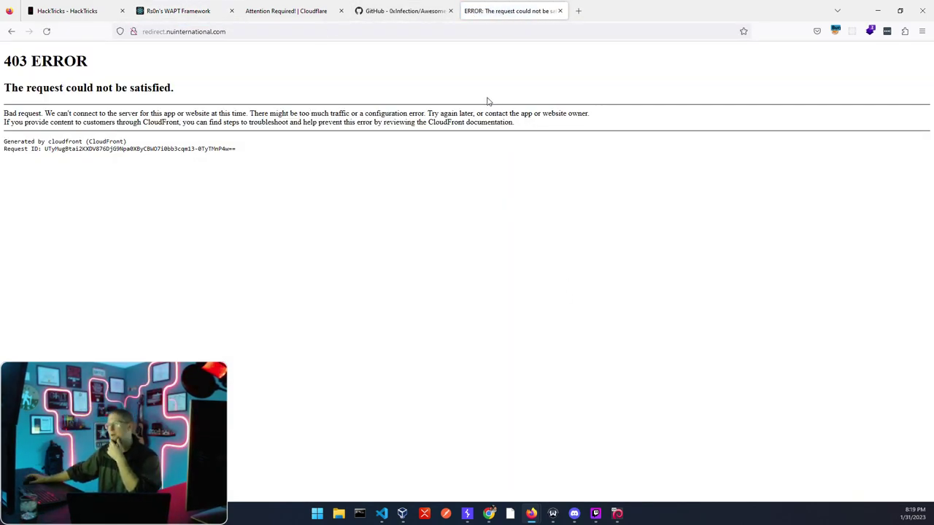
Step: Examine the redirect.nuinternational.com response page and its Wappalyzer technologies, close that tab and return to the Mismatched SSL Certificate finding
{"action": "double_click", "coordinate": [65, 141]}
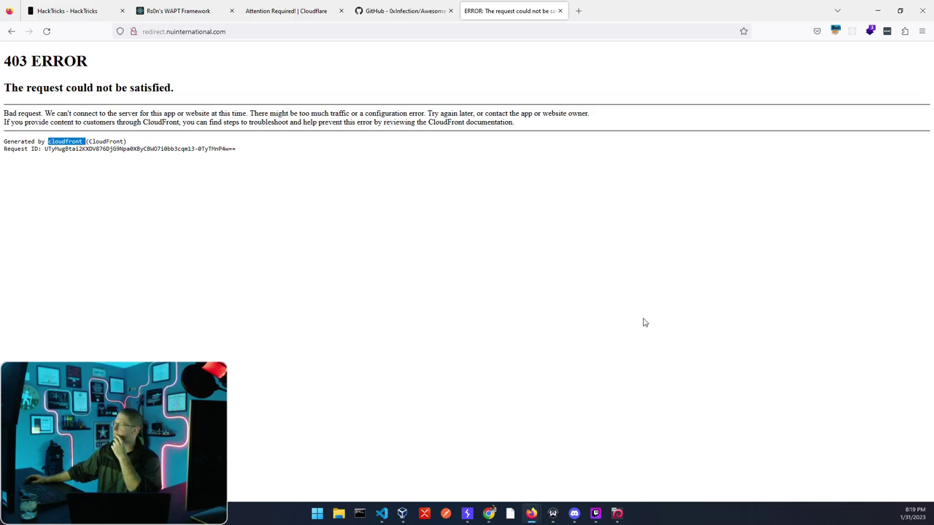
{"action": "left_click", "coordinate": [870, 31]}
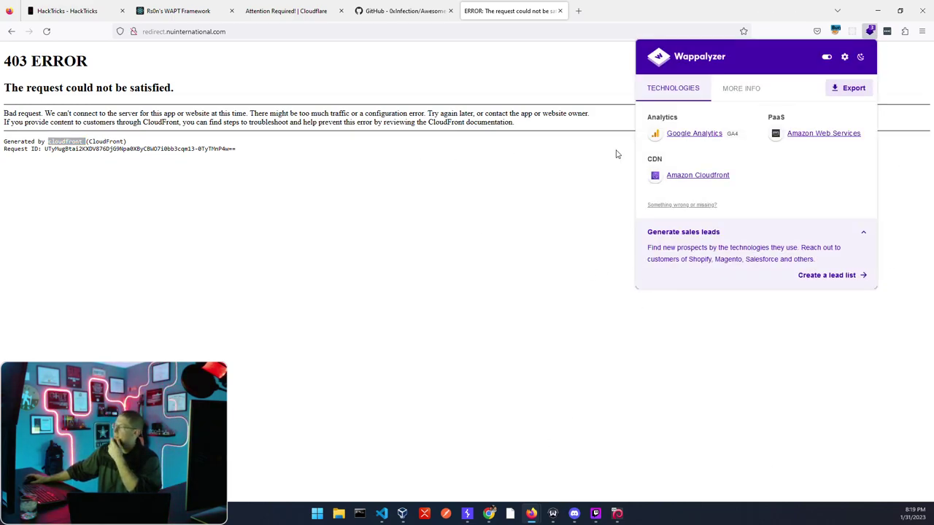
{"action": "left_click", "coordinate": [417, 191]}
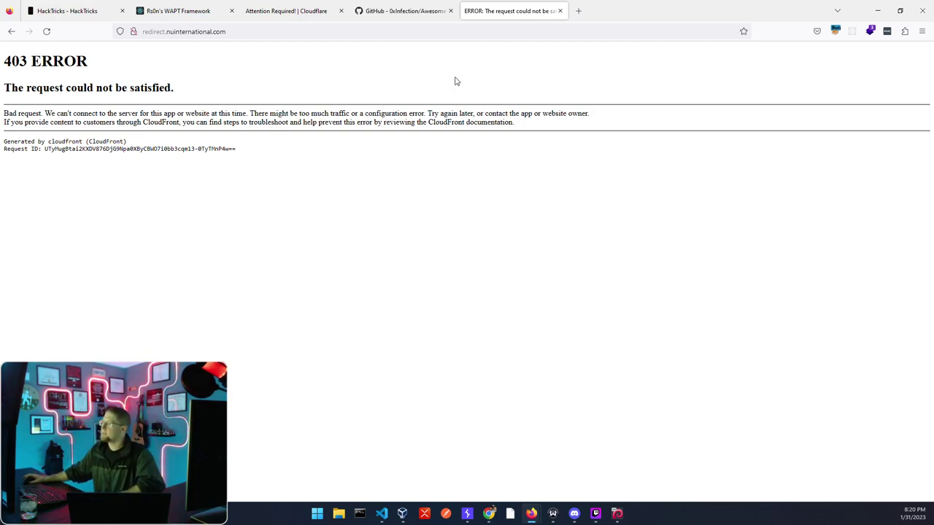
{"action": "left_click", "coordinate": [560, 11]}
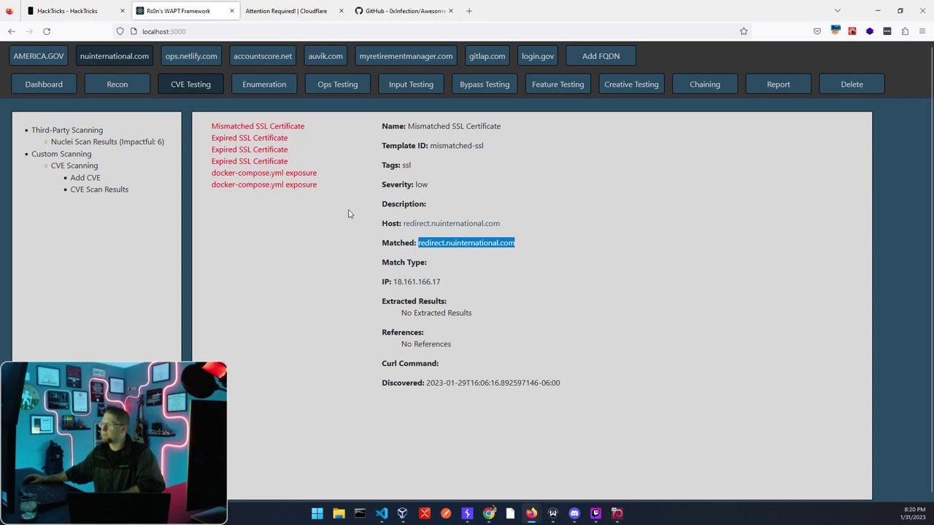
{"action": "left_click", "coordinate": [285, 126]}
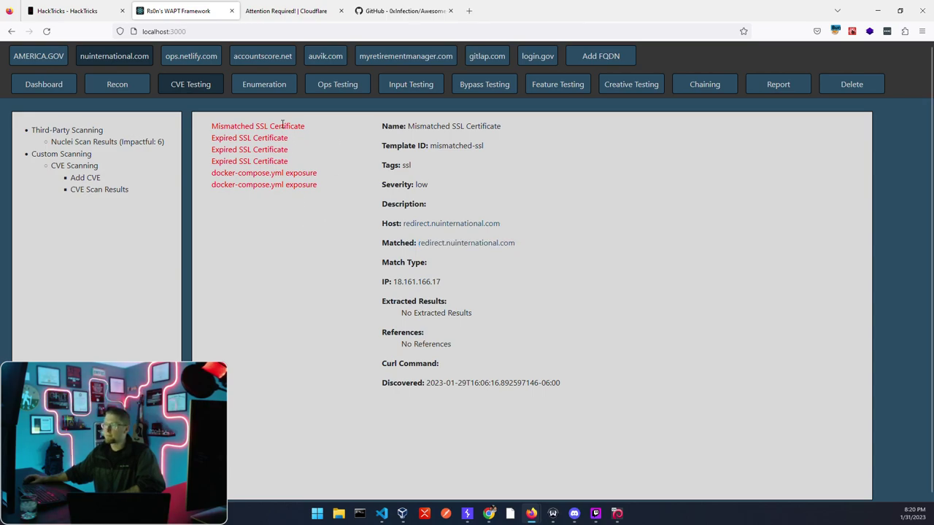
Step: Switch the framework to the ops.netlify.com target and show its CVE Testing results
{"action": "left_click", "coordinate": [195, 62]}
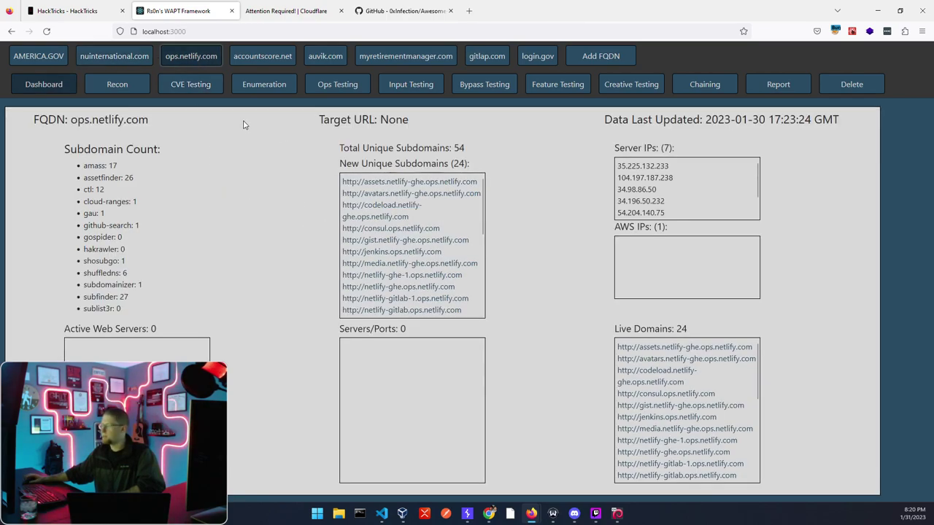
{"action": "left_click", "coordinate": [192, 86]}
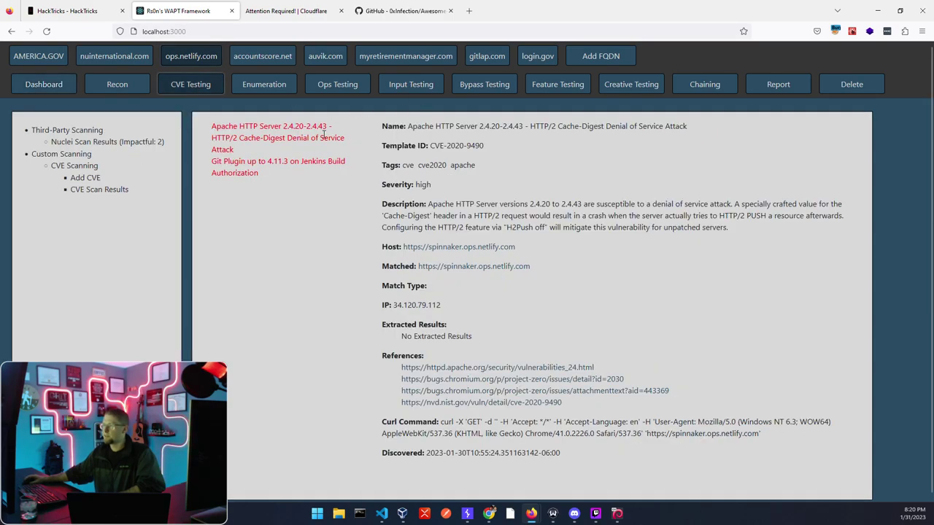
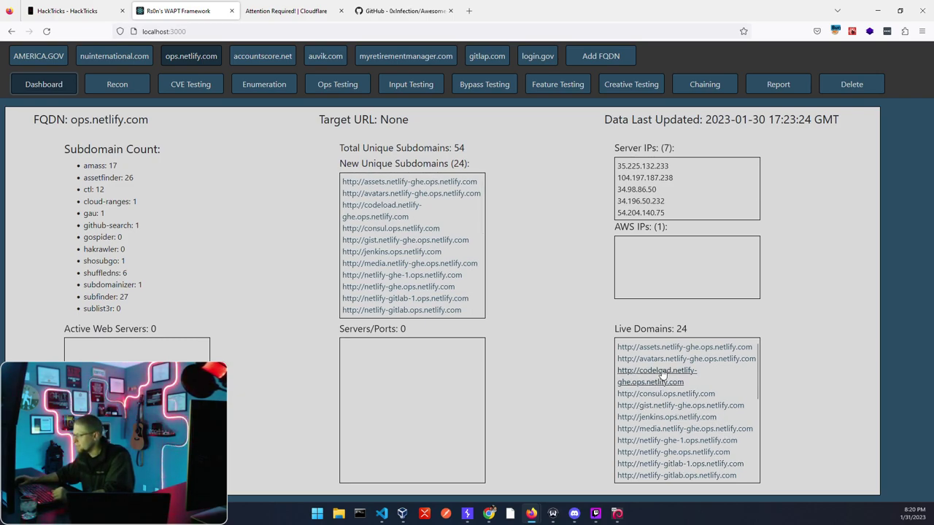
Step: Look through the live domains of ops.netlify.com, and go through the Mismatched SSL Certificate findings for accountscore.net
{"action": "scroll", "coordinate": [724, 375], "scroll_direction": "down", "scroll_amount": 1}
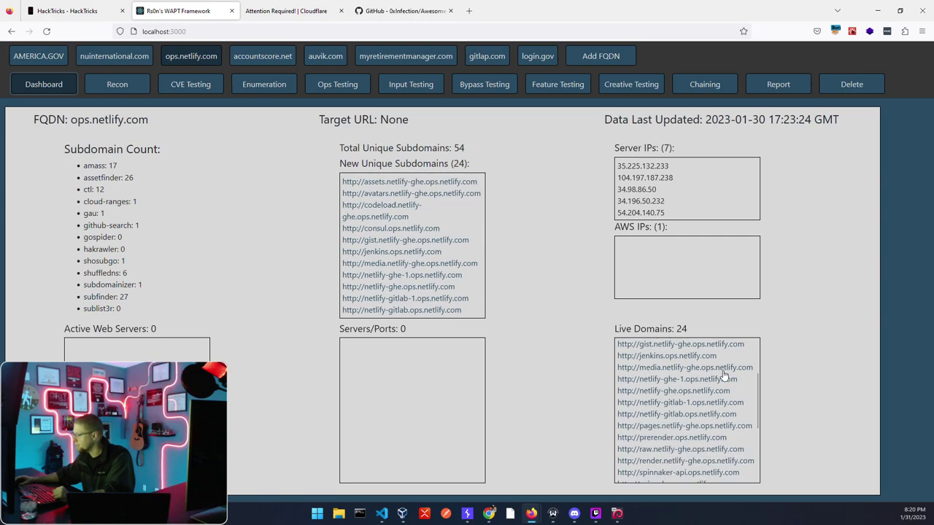
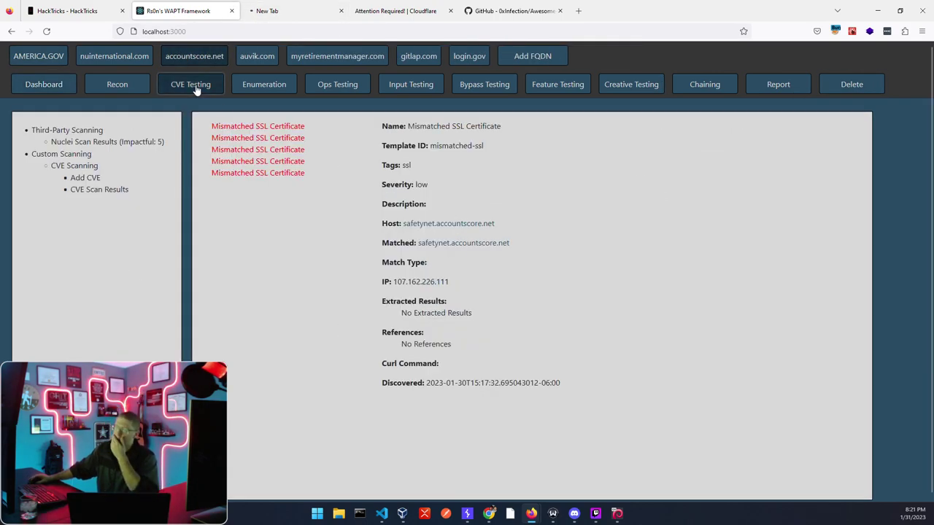
{"action": "left_click", "coordinate": [275, 172]}
{"action": "left_click", "coordinate": [278, 161]}
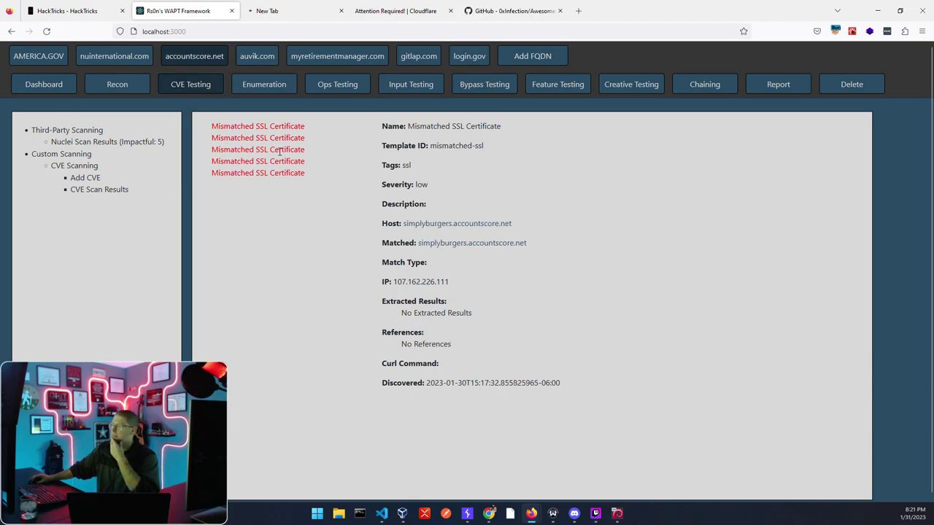
{"action": "left_click", "coordinate": [277, 149]}
{"action": "left_click", "coordinate": [279, 137]}
Step: Close the loading tab, visit hostmaster.accountscore.net from the fifth Mismatched SSL Certificate finding, and return to the framework
{"action": "left_click", "coordinate": [332, 11]}
{"action": "left_click", "coordinate": [341, 10]}
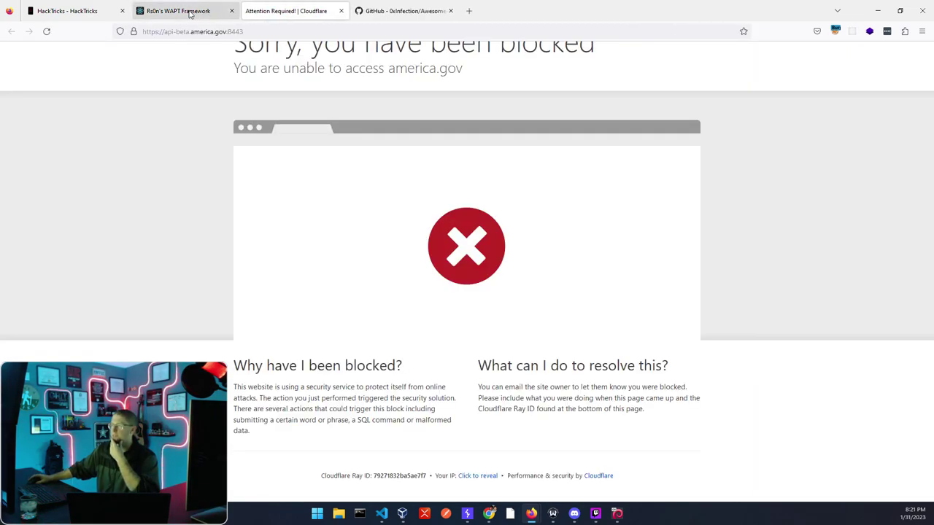
{"action": "left_click", "coordinate": [189, 11]}
{"action": "left_click", "coordinate": [278, 174]}
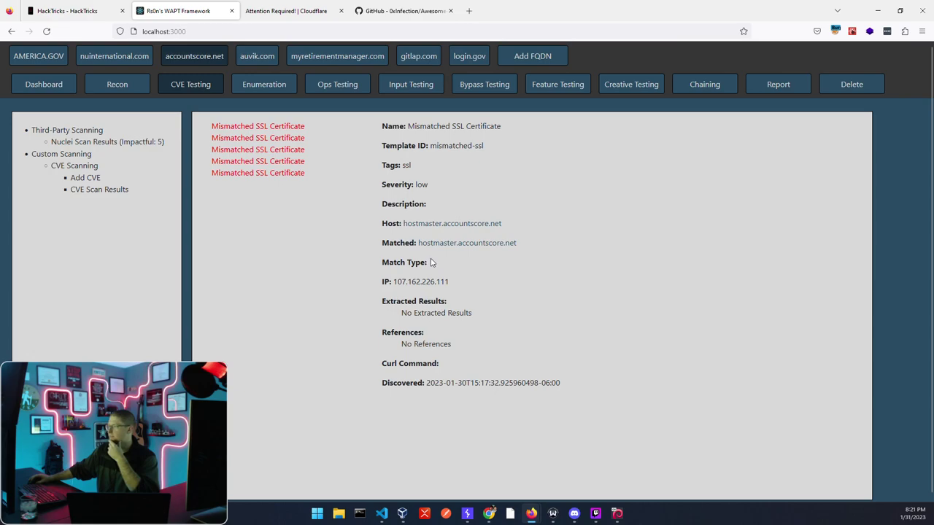
{"action": "left_click_drag", "start_coordinate": [521, 247], "coordinate": [417, 244]}
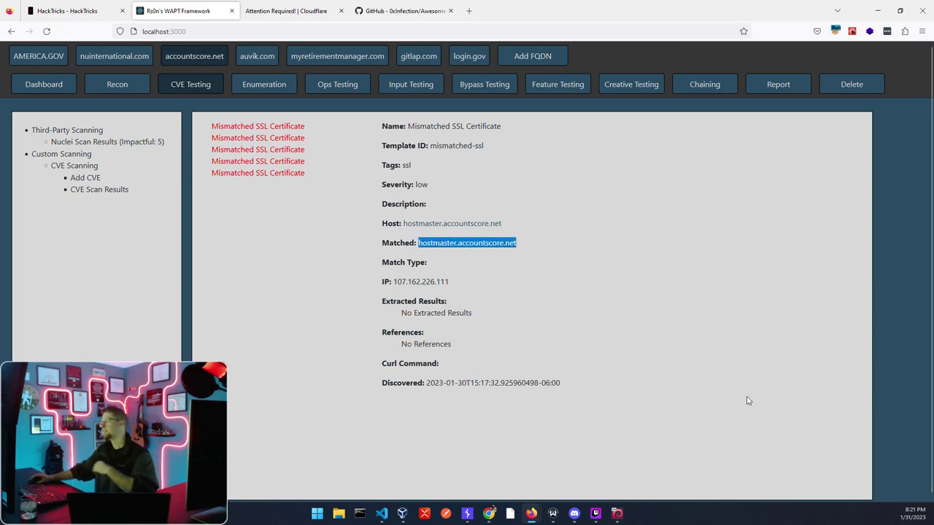
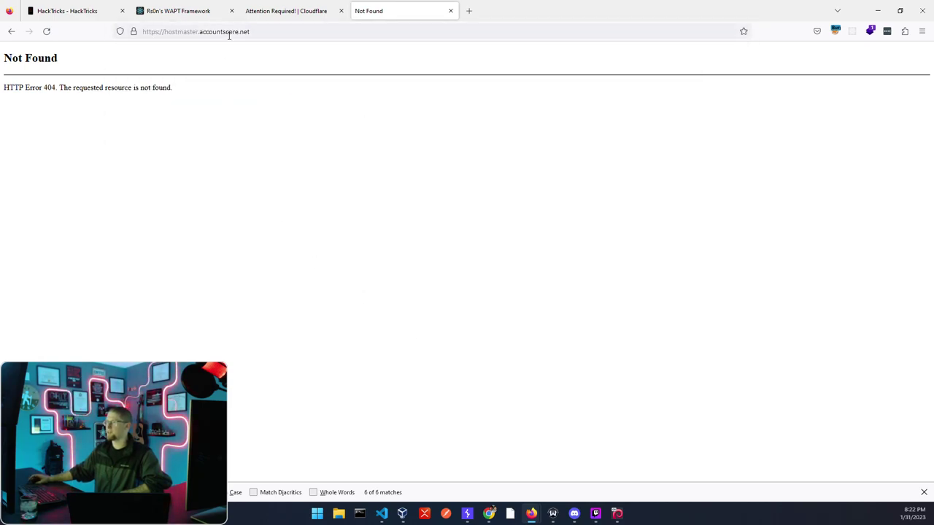
{"action": "left_click", "coordinate": [178, 11]}
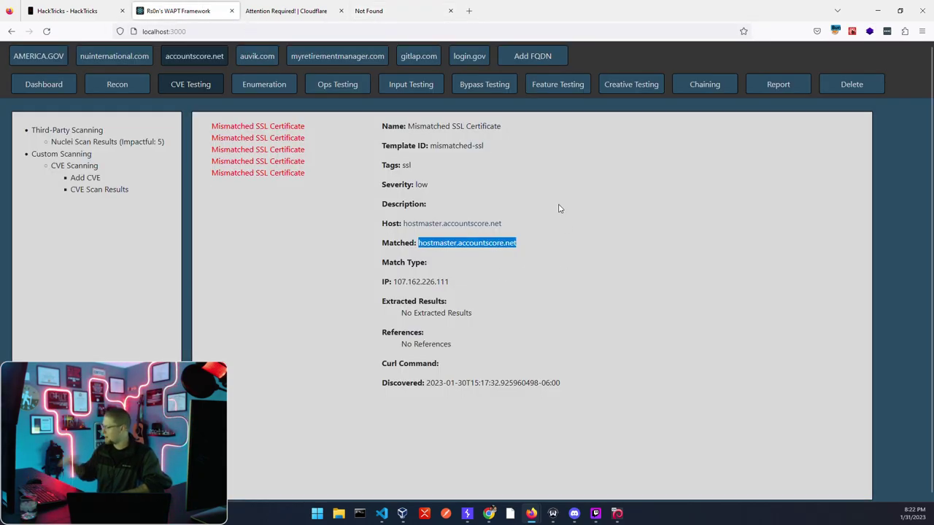
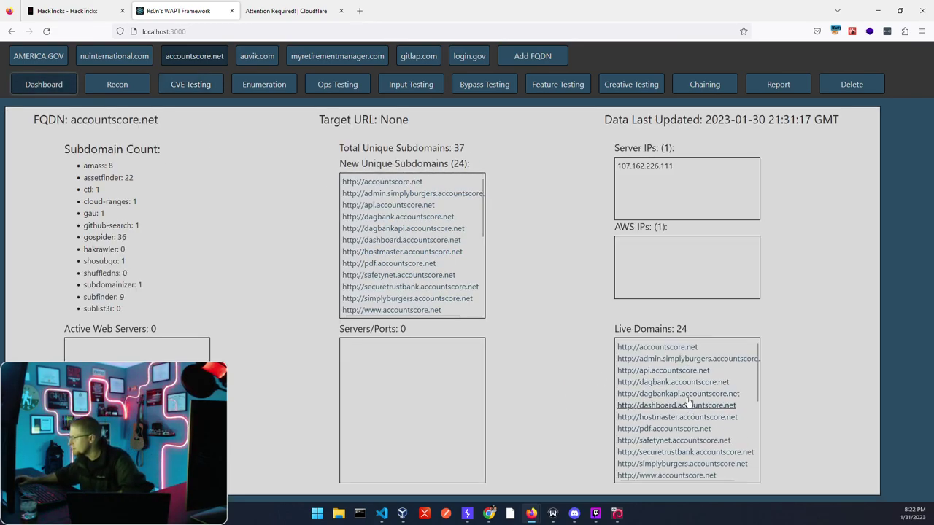
{"action": "scroll", "coordinate": [688, 401], "scroll_direction": "down", "scroll_amount": 4}
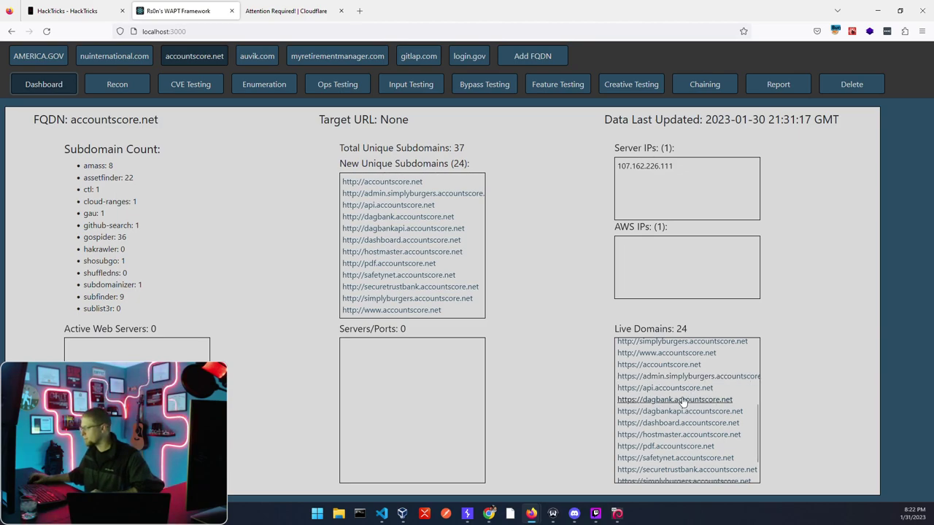
{"action": "scroll", "coordinate": [683, 401], "scroll_direction": "up", "scroll_amount": 3}
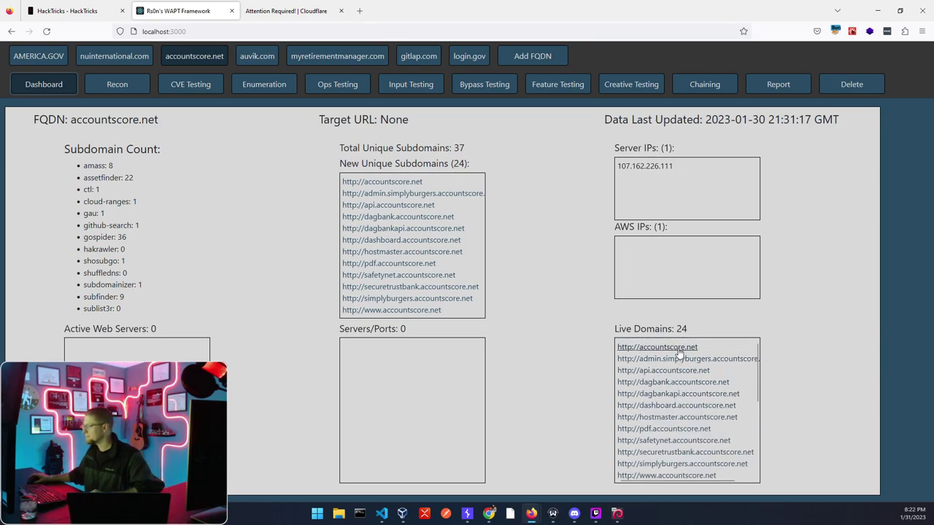
{"action": "scroll", "coordinate": [678, 353], "scroll_direction": "down", "scroll_amount": 4}
{"action": "scroll", "coordinate": [682, 397], "scroll_direction": "up", "scroll_amount": 2}
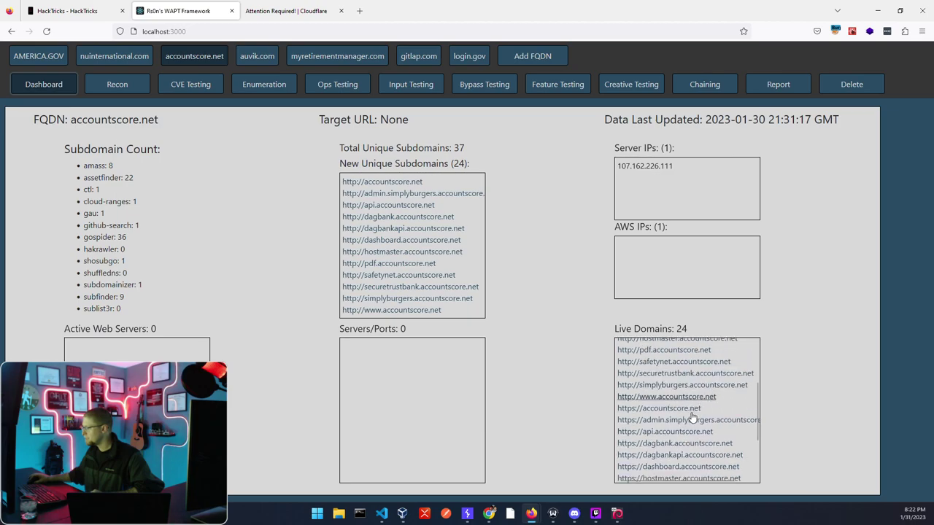
{"action": "right_click", "coordinate": [684, 408]}
{"action": "left_click", "coordinate": [717, 258]}
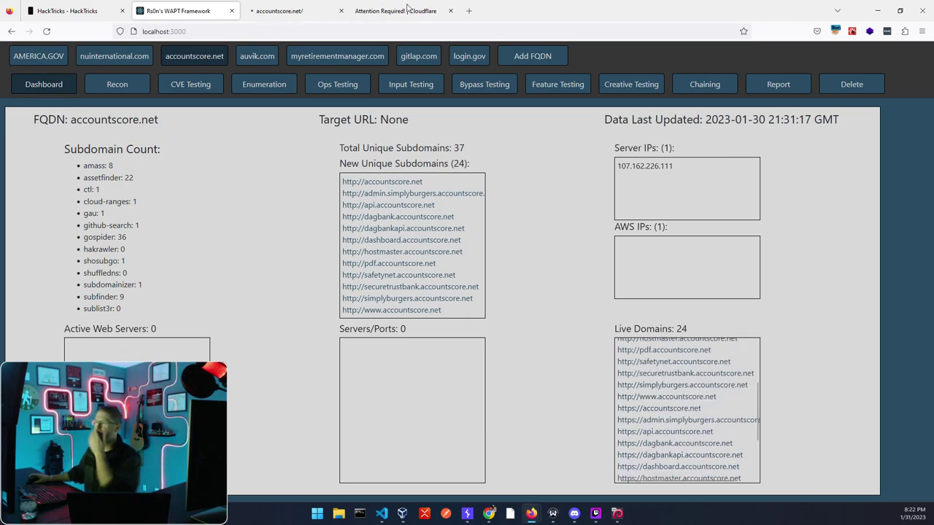
{"action": "left_click", "coordinate": [291, 10]}
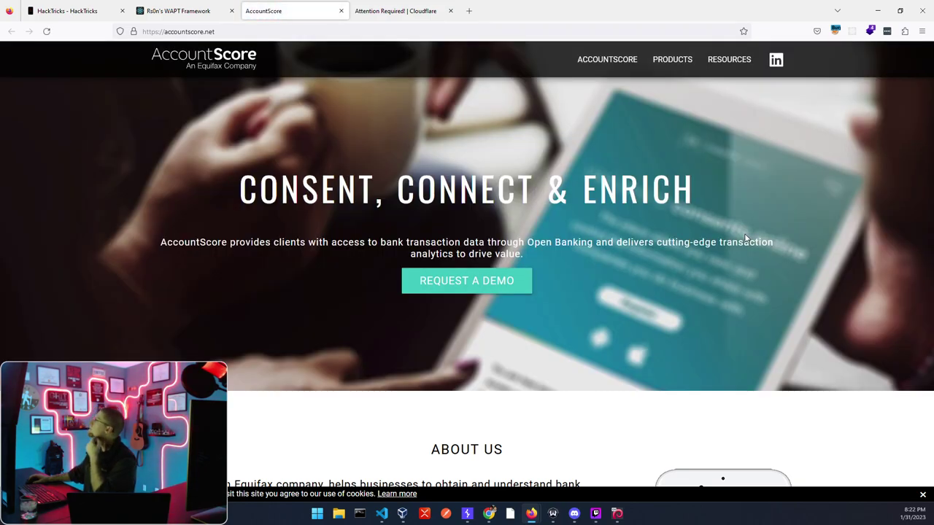
Step: View the About Us section of the AccountScore site and go back to the live domains list in the framework
{"action": "mouse_move", "coordinate": [614, 68]}
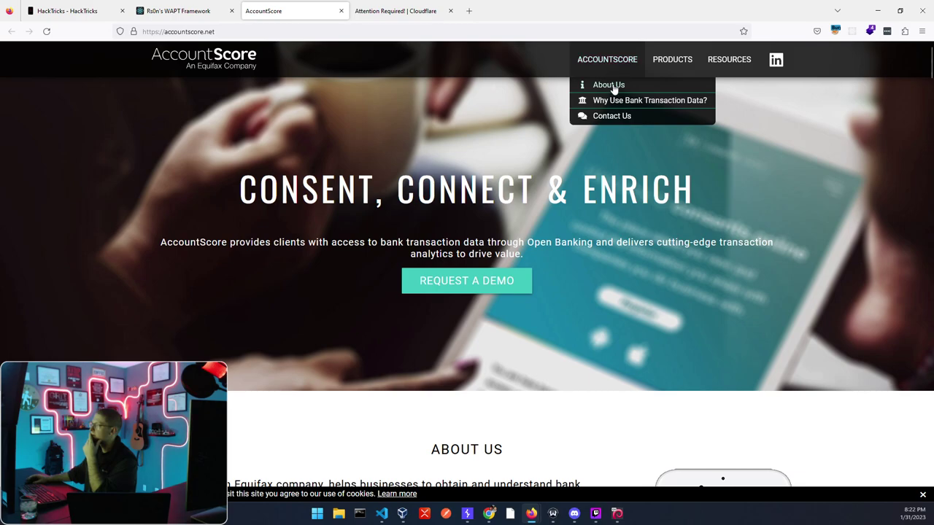
{"action": "left_click", "coordinate": [612, 85]}
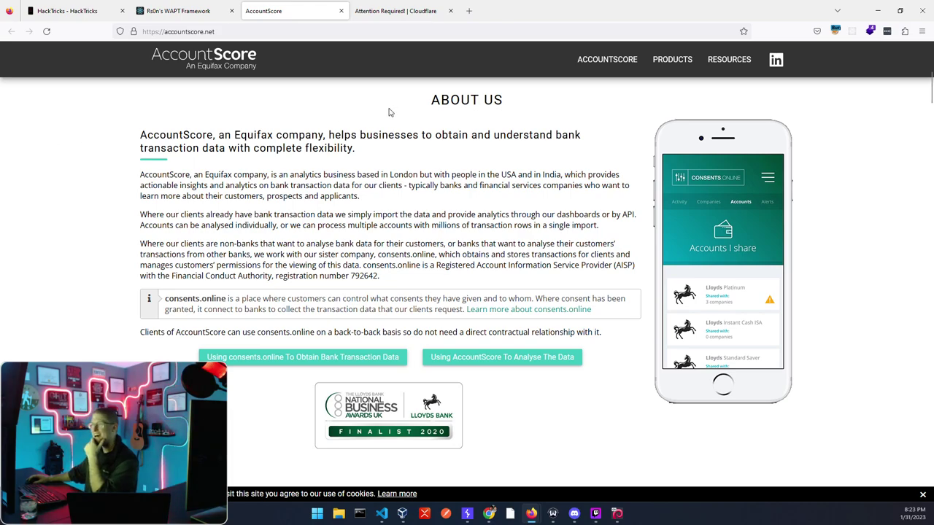
{"action": "left_click", "coordinate": [223, 16]}
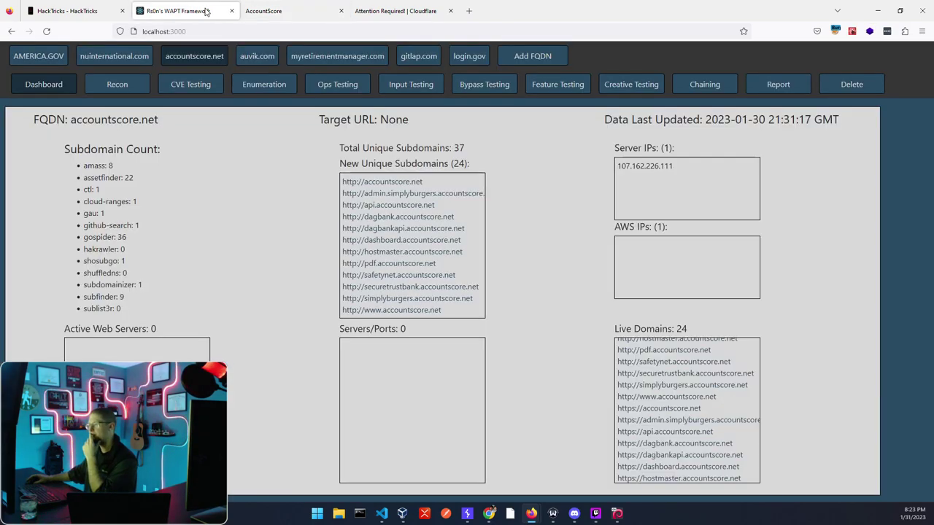
{"action": "scroll", "coordinate": [668, 461], "scroll_direction": "down", "scroll_amount": 3}
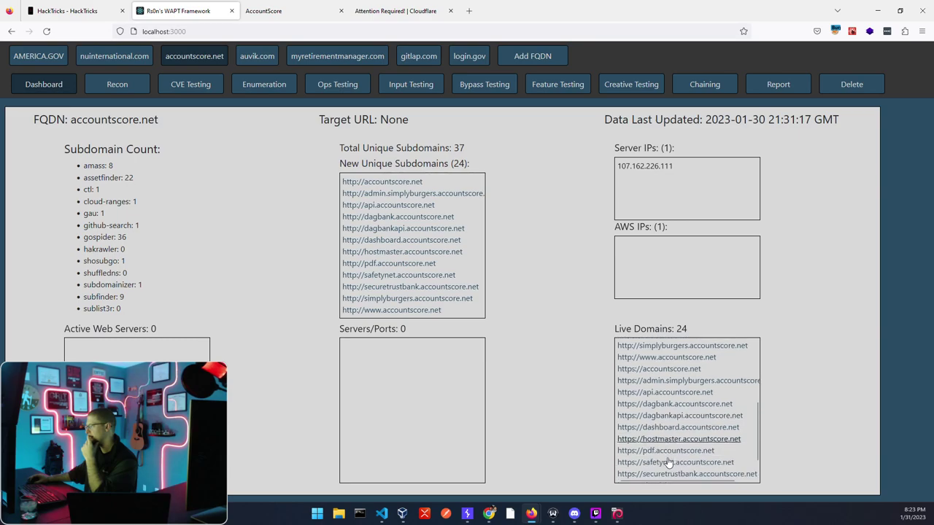
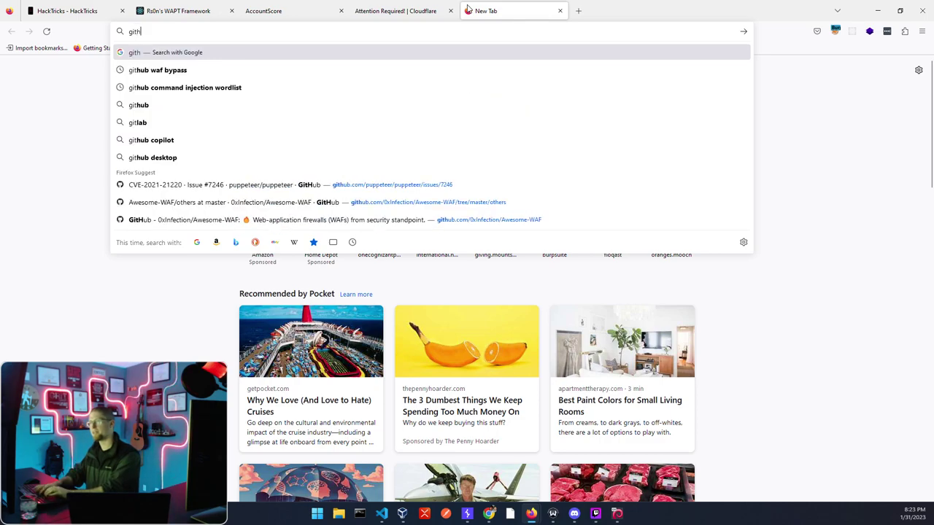
Step: Load GitHub in the new tab and go to the profile page at github.com/R-s0n
{"action": "key", "text": "Return"}
{"action": "left_click", "coordinate": [318, 29]}
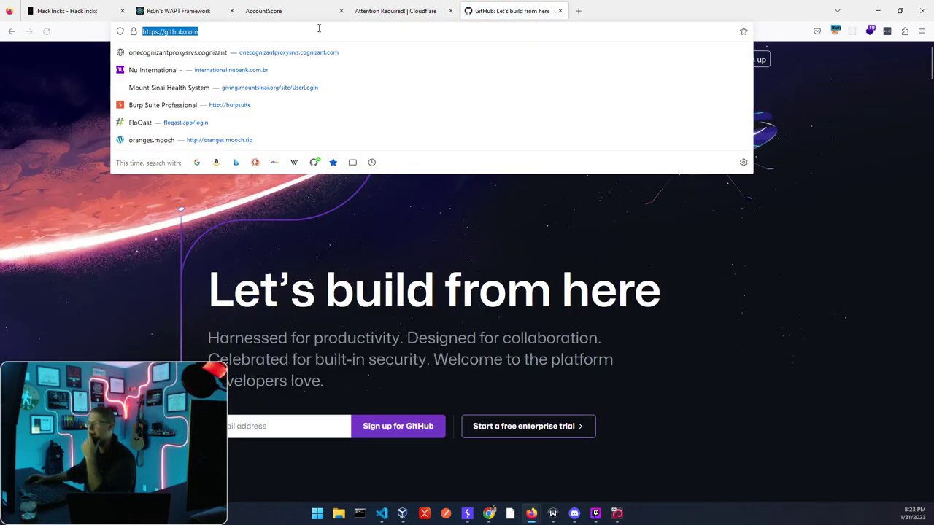
{"action": "left_click", "coordinate": [319, 30]}
{"action": "type", "text": "/R-"}
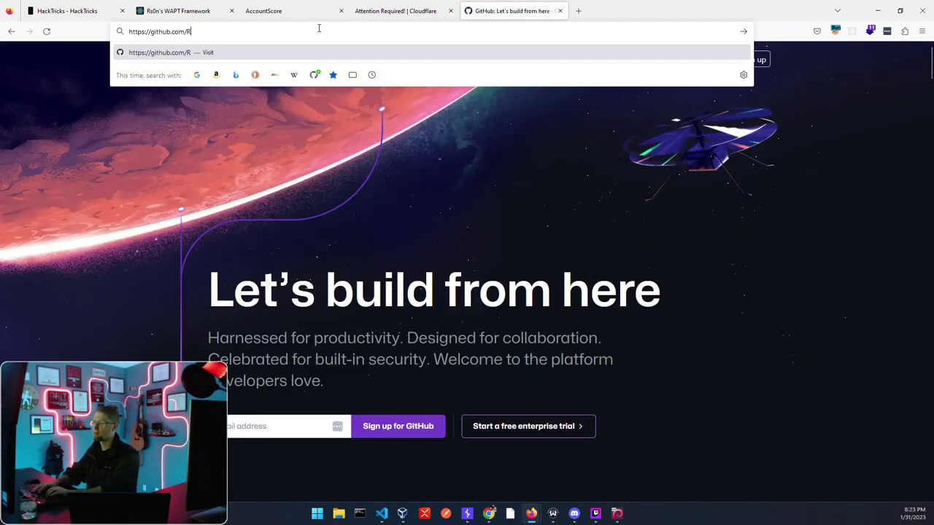
{"action": "type", "text": "s0n"}
{"action": "key", "text": "Return"}
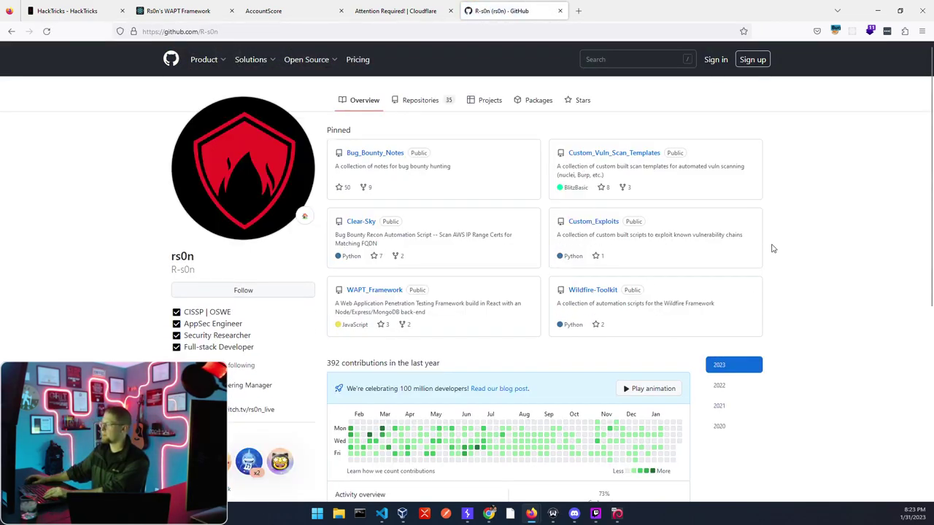
Step: Show auvik.com's CVE Testing results in the framework, and read the README of the WAPT_Framework repository from the GitHub profile
{"action": "left_click", "coordinate": [214, 16]}
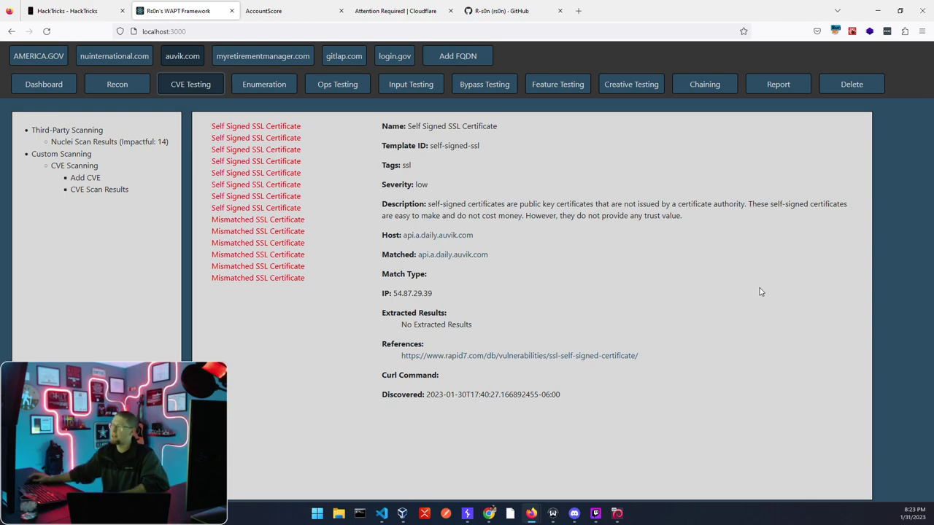
{"action": "left_click", "coordinate": [513, 11]}
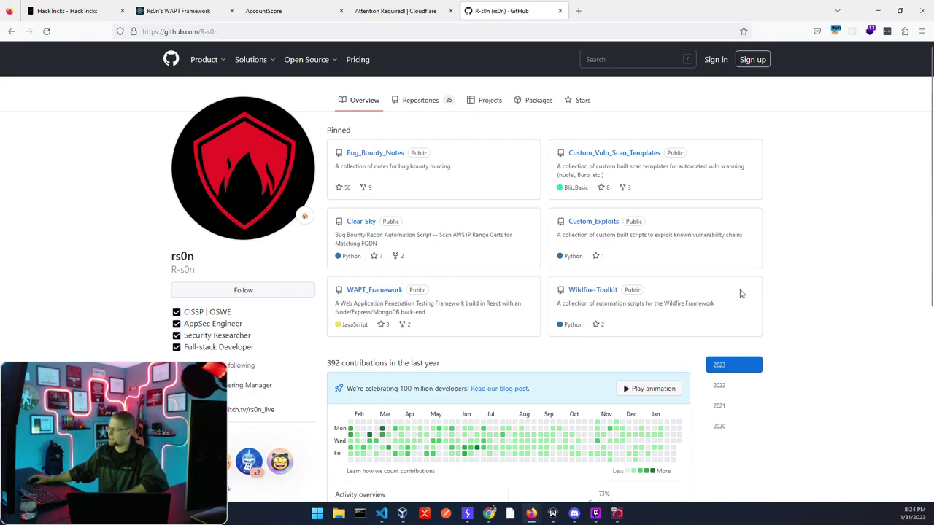
{"action": "left_click", "coordinate": [373, 291]}
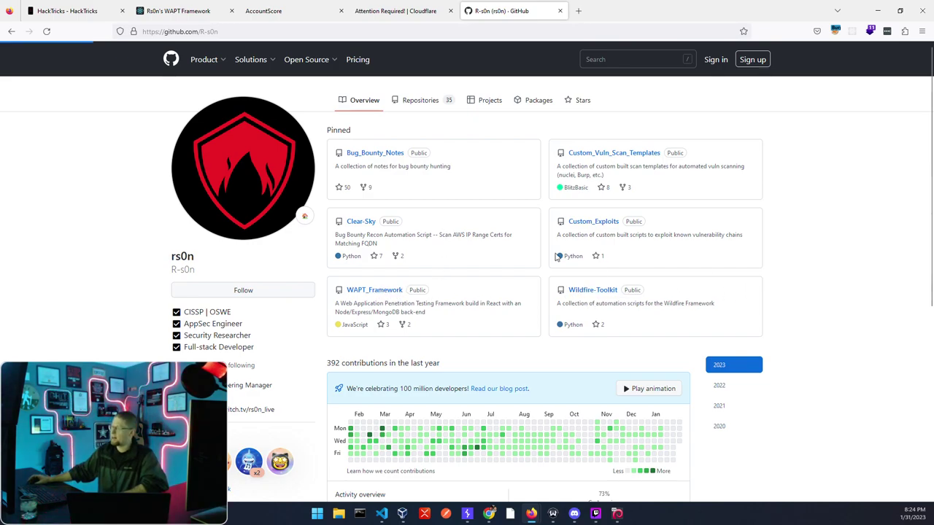
{"action": "scroll", "coordinate": [329, 210], "scroll_direction": "down", "scroll_amount": 10}
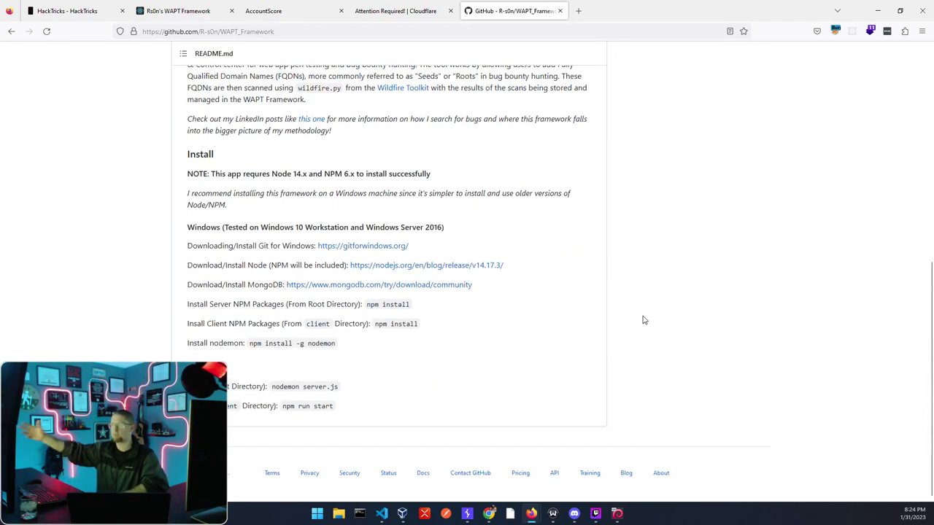
{"action": "scroll", "coordinate": [722, 315], "scroll_direction": "up", "scroll_amount": 10}
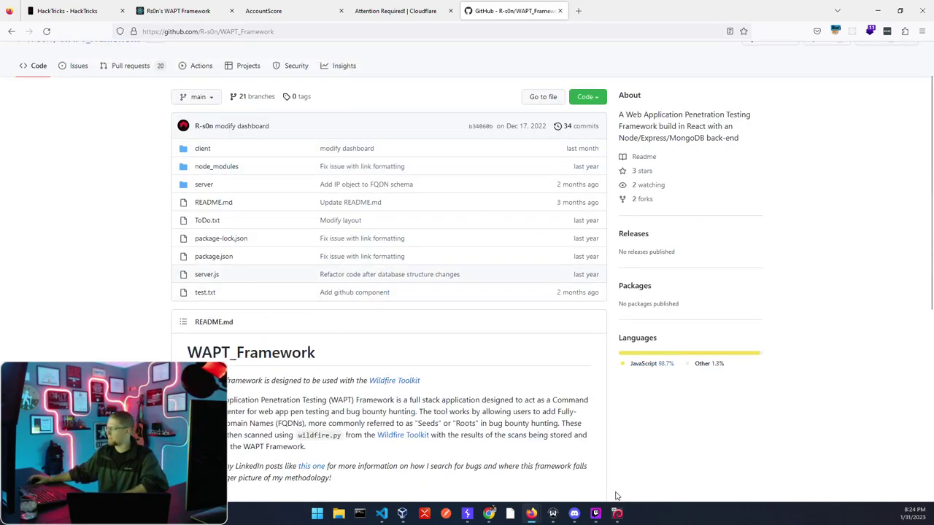
{"action": "left_click", "coordinate": [618, 514]}
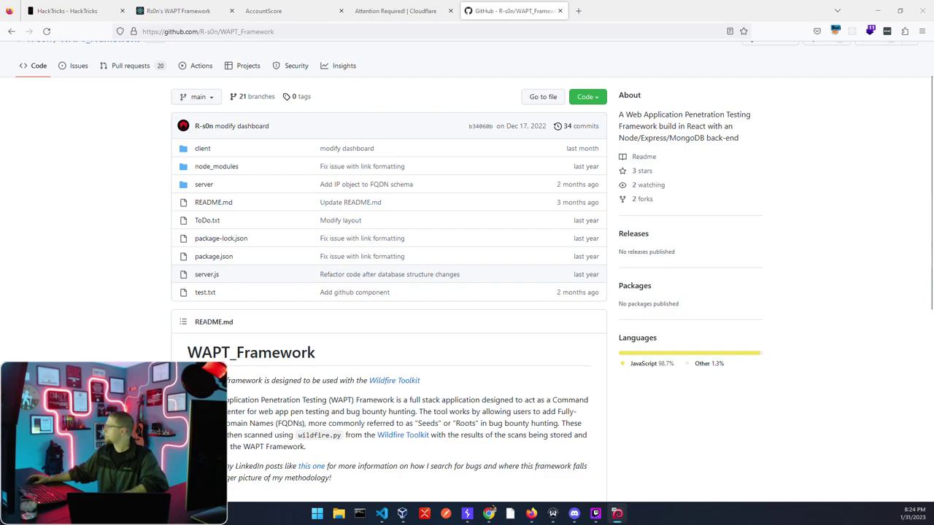
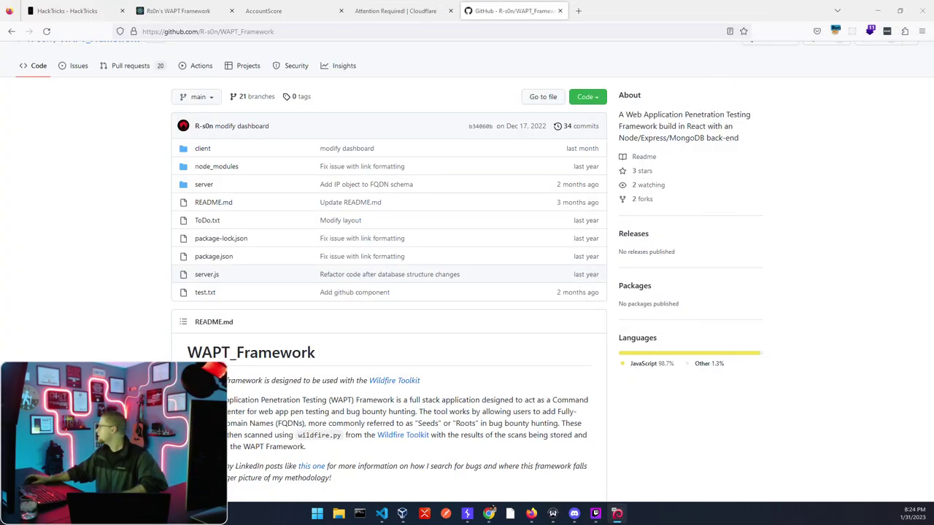
Step: Return to auvik.com's CVE Testing results and visit the matched host of the fifth Self Signed SSL Certificate finding
{"action": "left_click", "coordinate": [178, 11]}
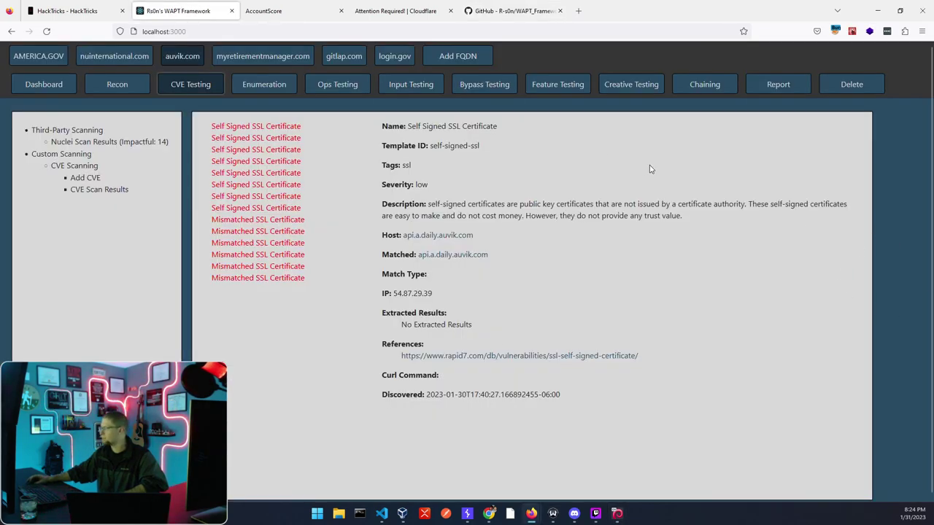
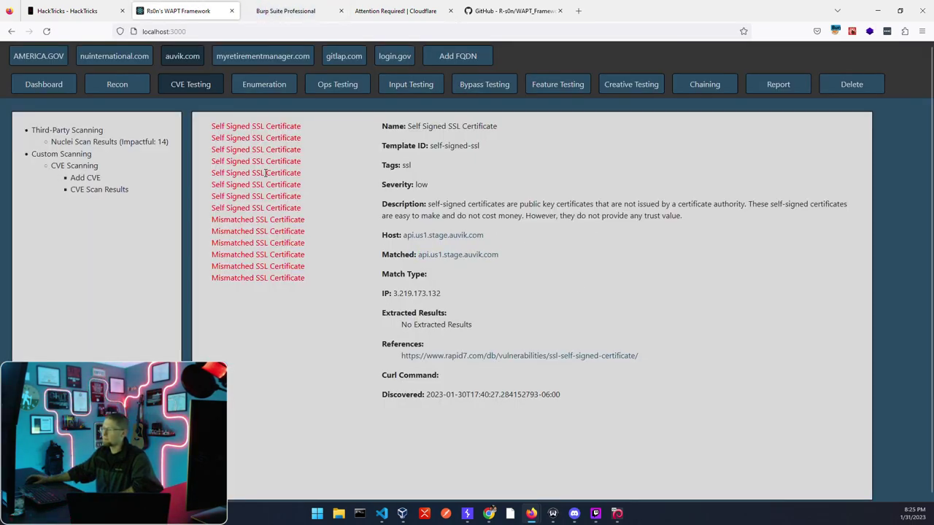
{"action": "left_click", "coordinate": [266, 173]}
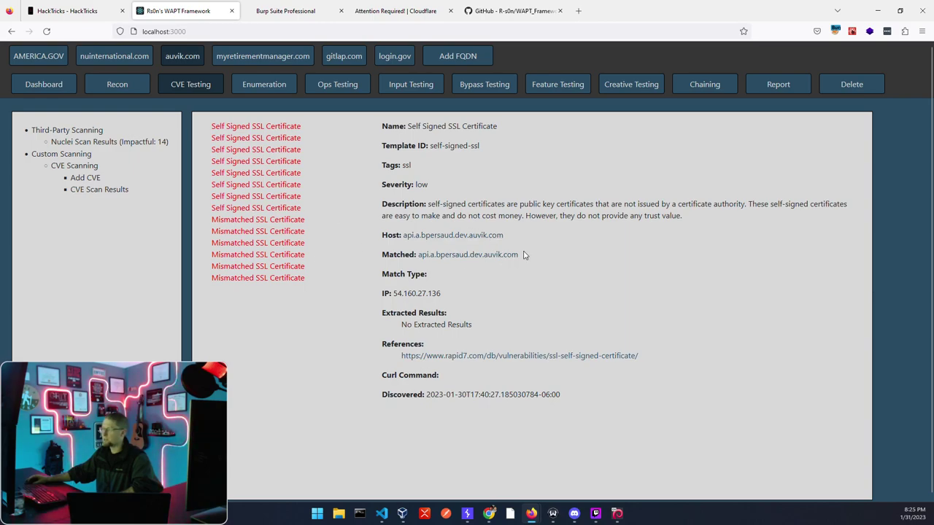
{"action": "left_click_drag", "start_coordinate": [523, 254], "coordinate": [427, 264]}
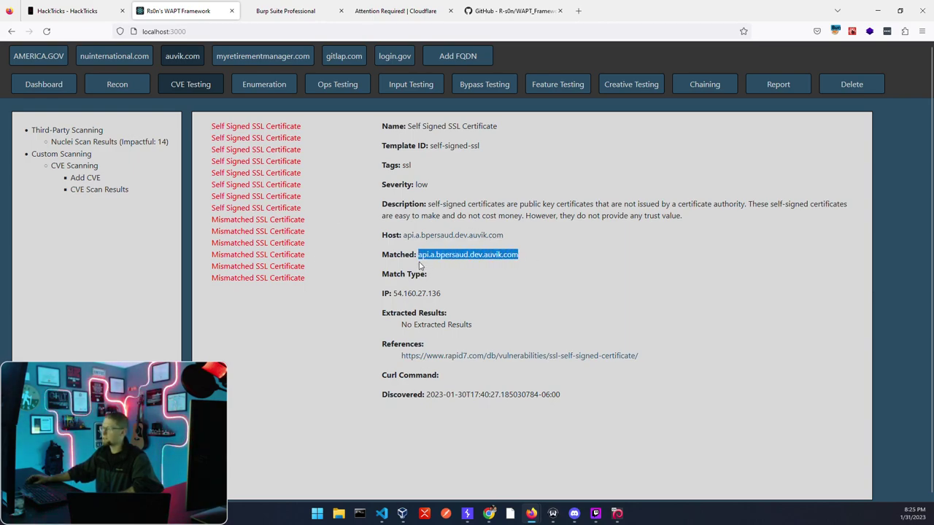
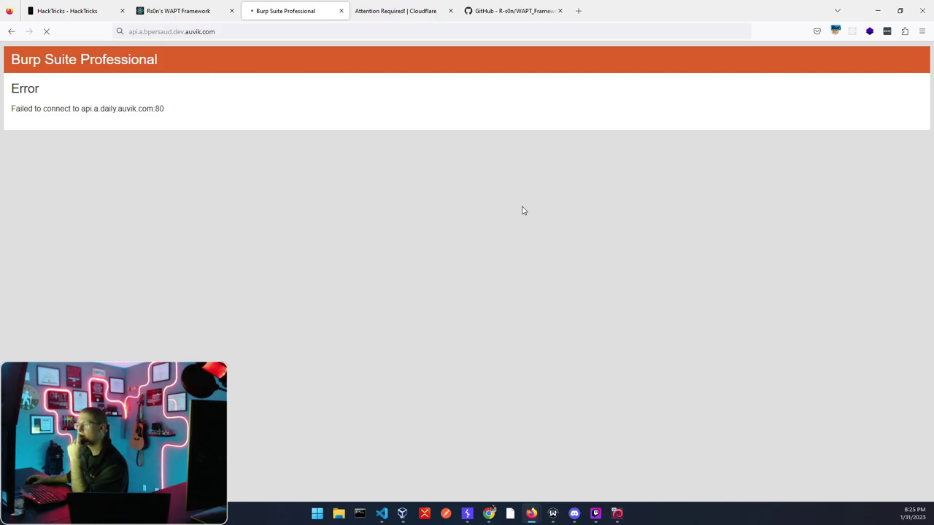
Step: Review the Self Signed SSL Certificate findings for auvik.com and visit the second one's matched host, api.stage.auvik.com
{"action": "left_click", "coordinate": [175, 8]}
{"action": "left_click", "coordinate": [240, 151]}
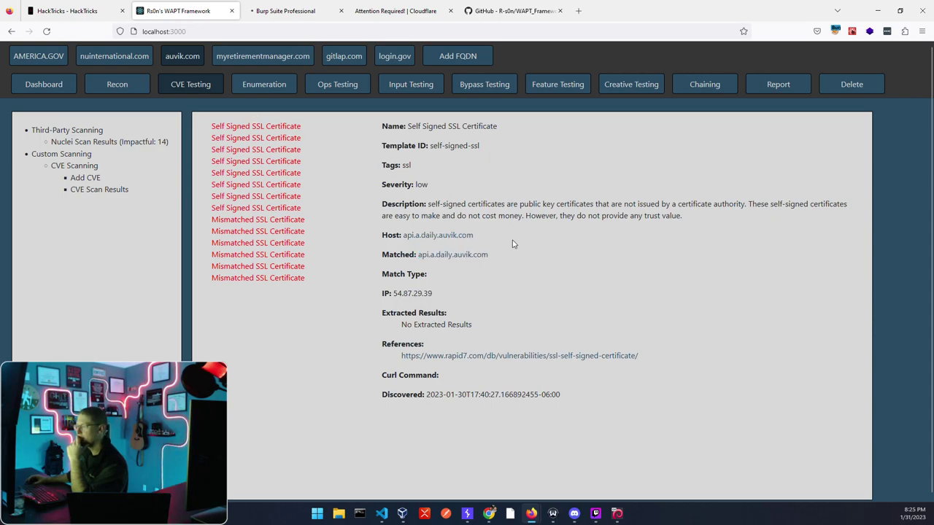
{"action": "left_click", "coordinate": [248, 138]}
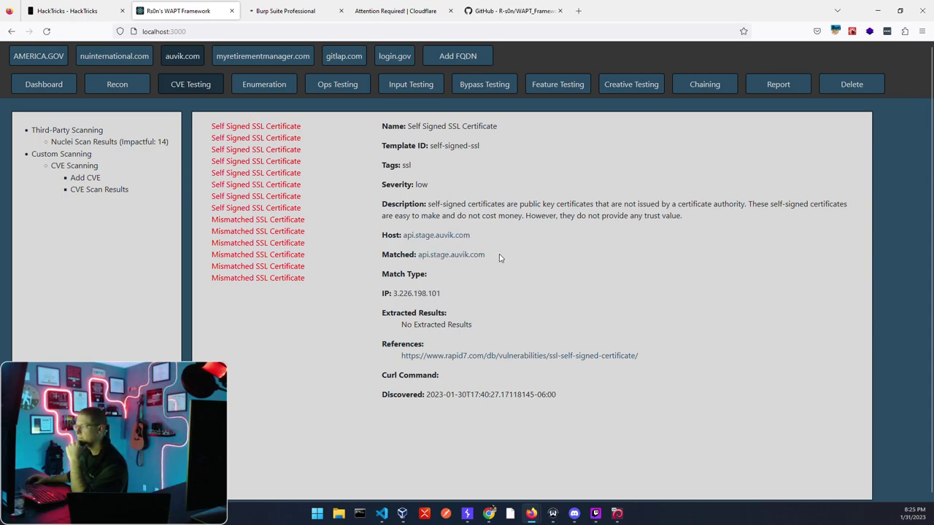
{"action": "left_click_drag", "start_coordinate": [499, 253], "coordinate": [418, 255]}
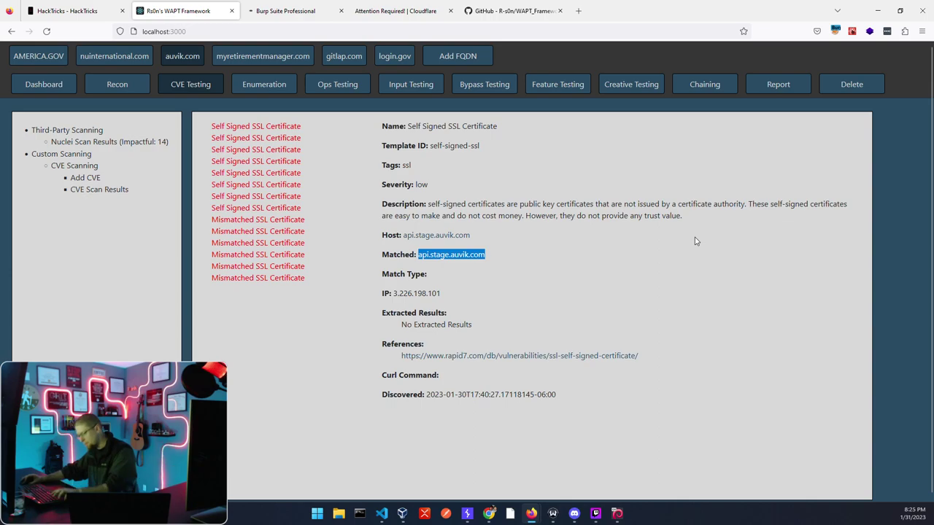
{"action": "left_click", "coordinate": [291, 11]}
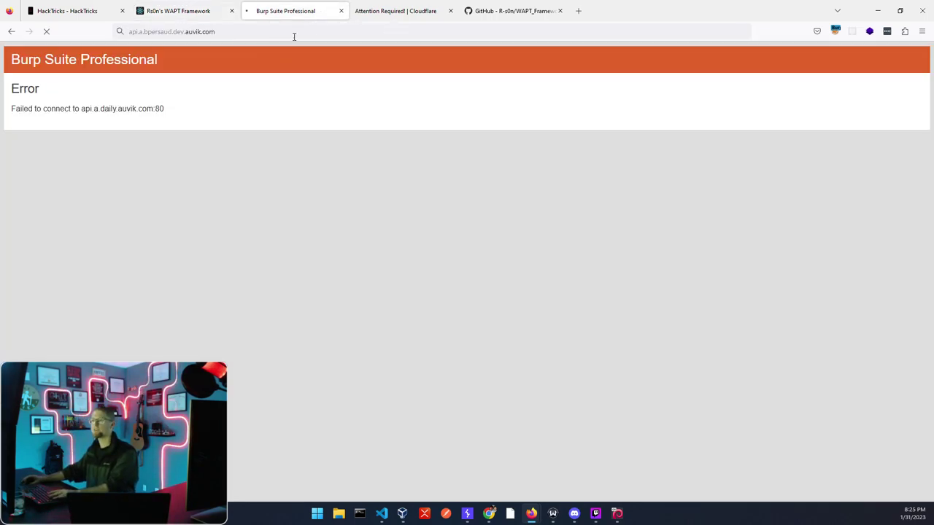
{"action": "left_click", "coordinate": [294, 33]}
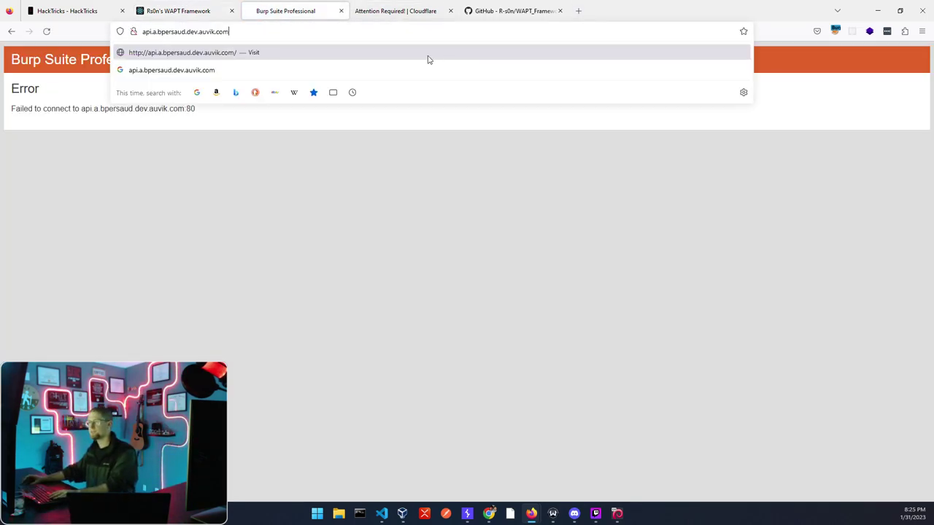
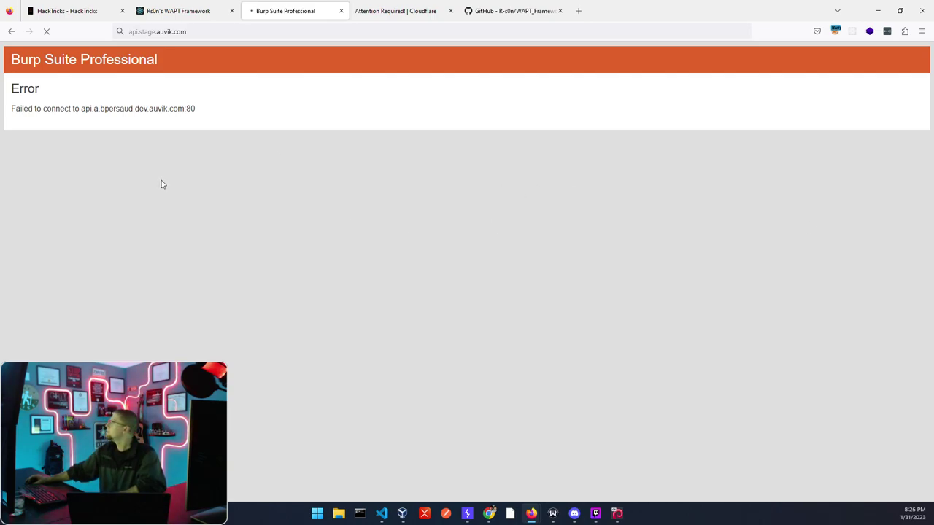
Step: Go back through the Self Signed SSL Certificate findings and visit the fourth one's matched host, api.tools.auvik.com
{"action": "left_click", "coordinate": [178, 11]}
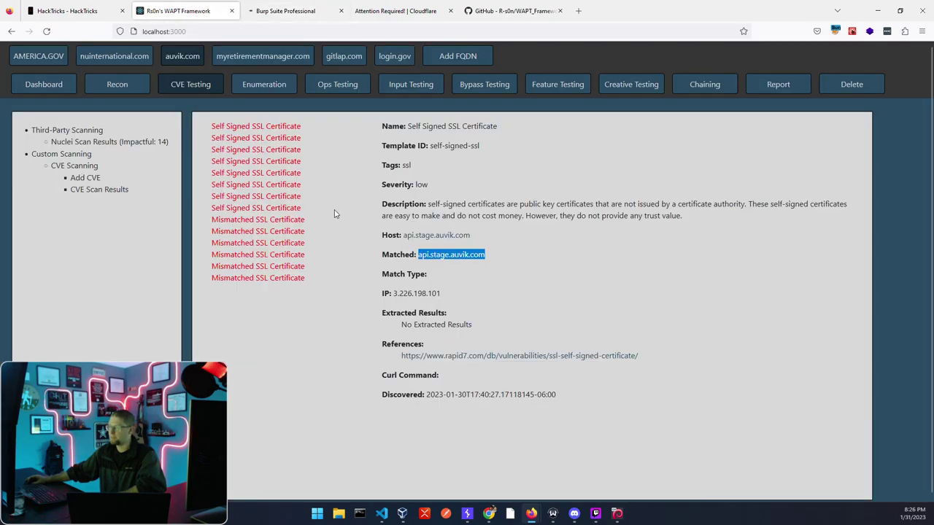
{"action": "left_click", "coordinate": [257, 197]}
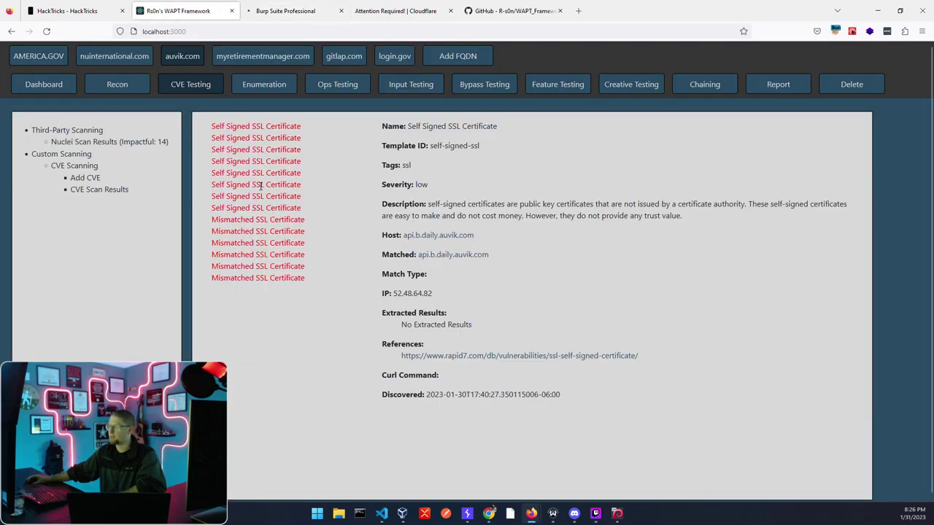
{"action": "left_click", "coordinate": [260, 185]}
{"action": "left_click", "coordinate": [261, 173]}
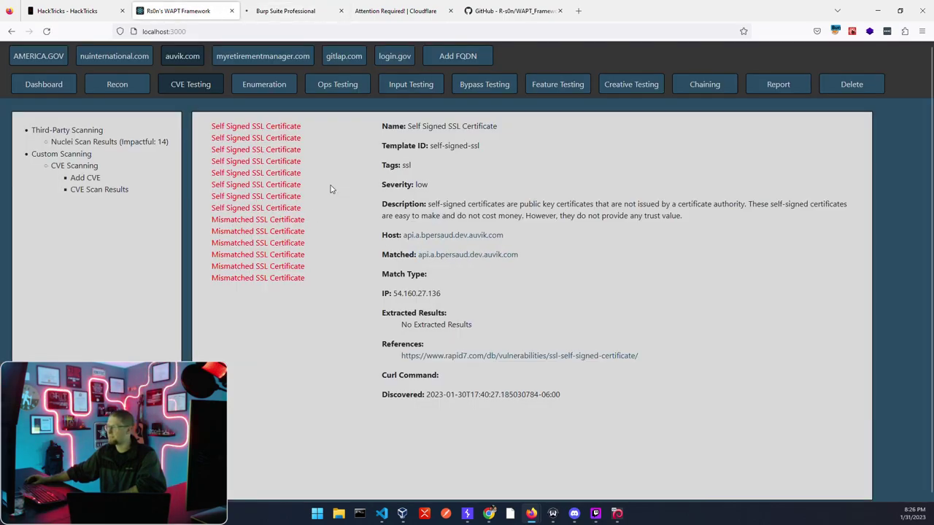
{"action": "left_click", "coordinate": [250, 161]}
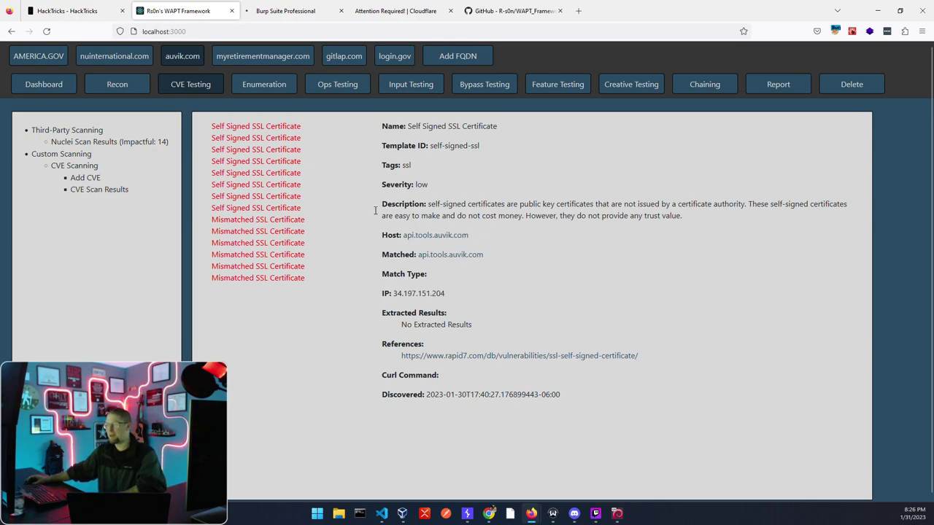
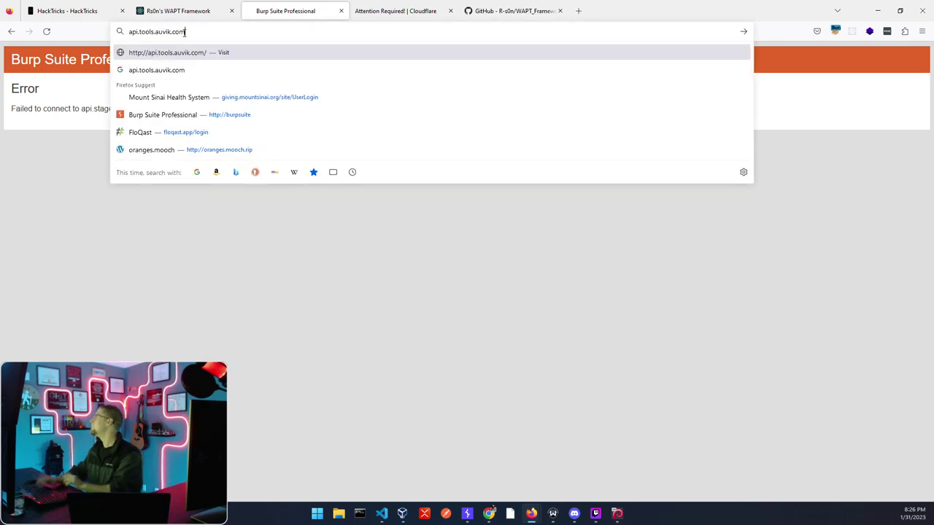
{"action": "key", "text": "Return"}
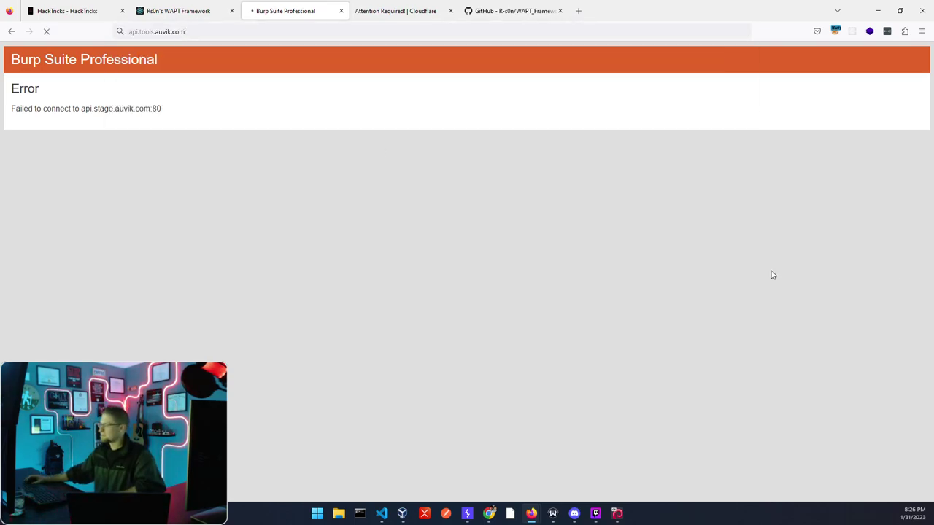
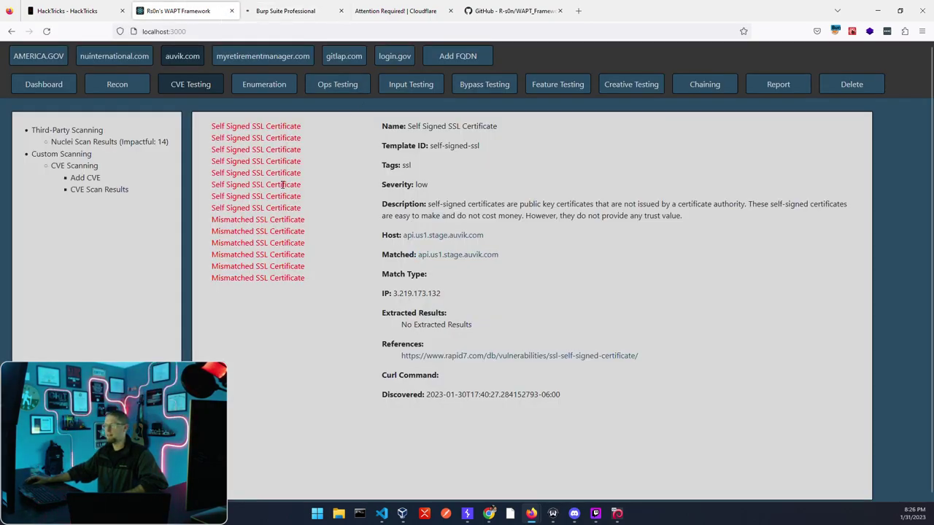
Step: Visit the matched hosts api.us1.stage.auvik.com and api.b.daily.auvik.com from the remaining Self Signed SSL Certificate findings
{"action": "left_click_drag", "start_coordinate": [519, 253], "coordinate": [420, 258]}
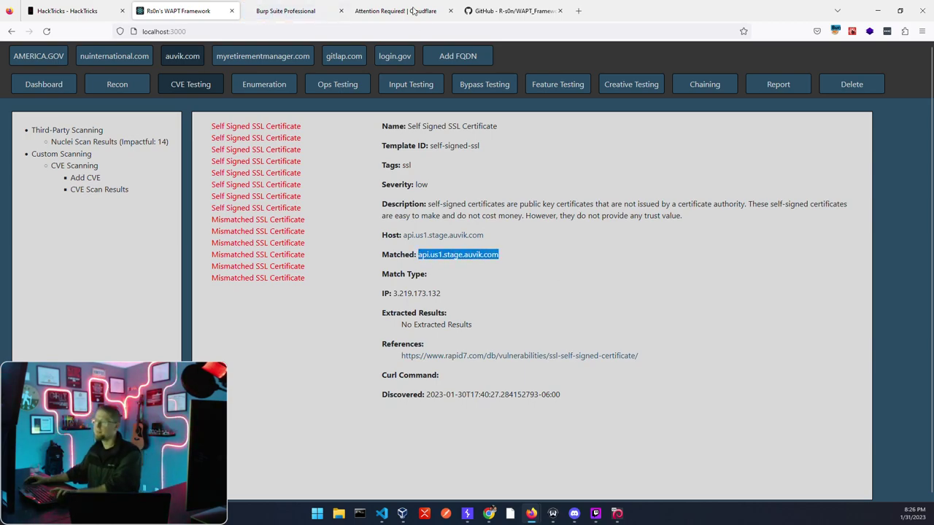
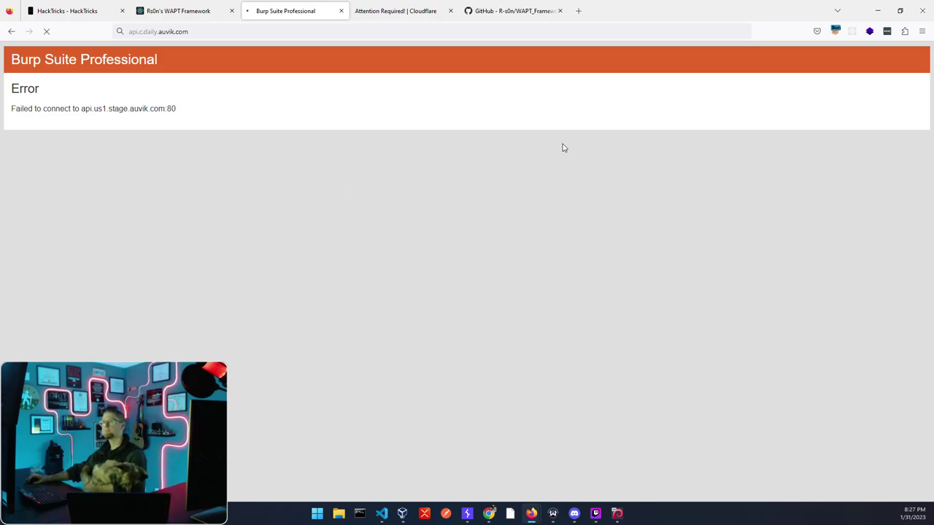
{"action": "left_click", "coordinate": [172, 8]}
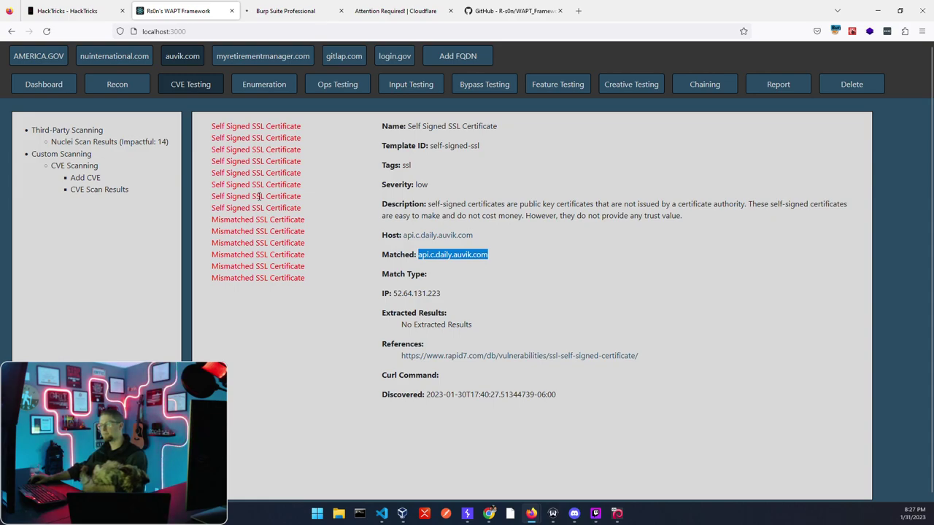
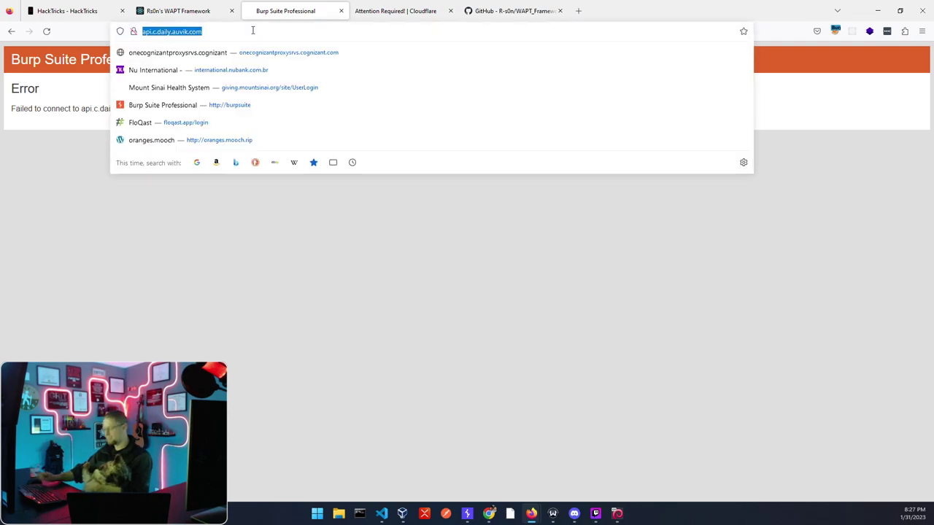
{"action": "type", "text": "api.b.daily.auvik.com"}
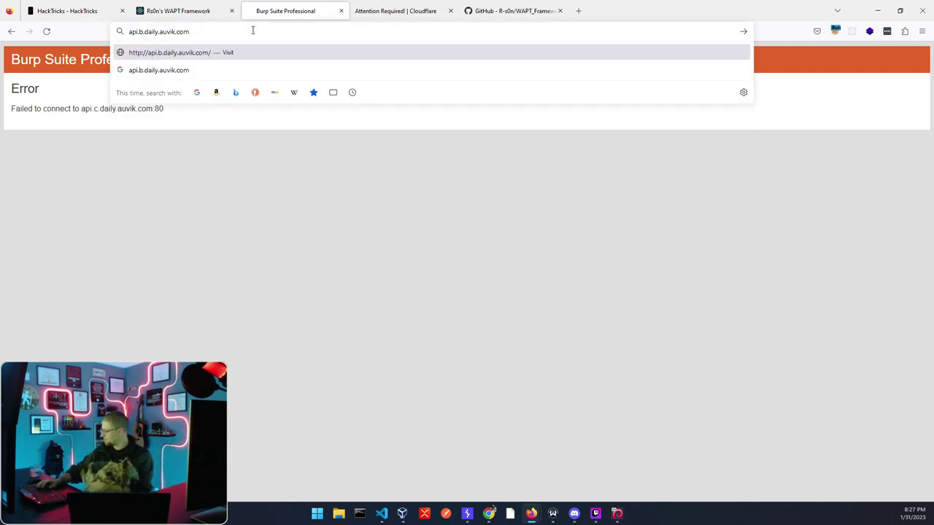
{"action": "key", "text": "Return"}
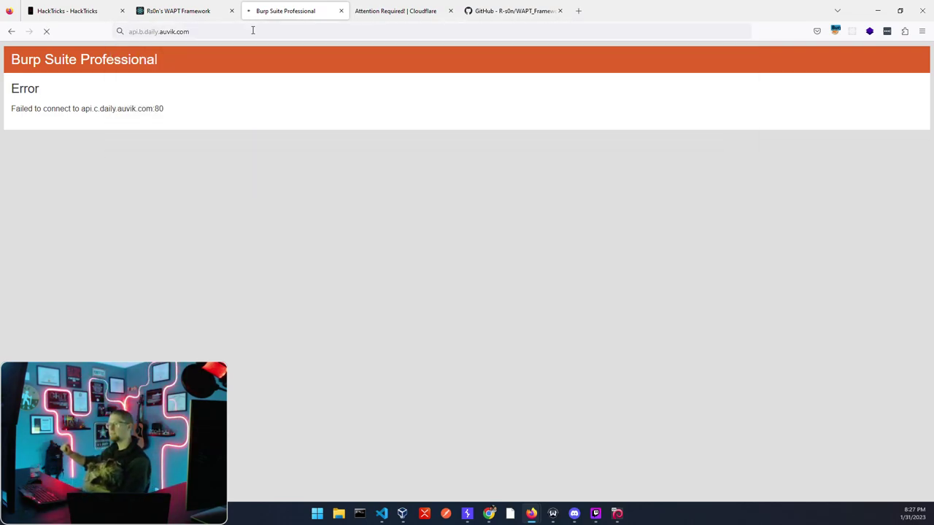
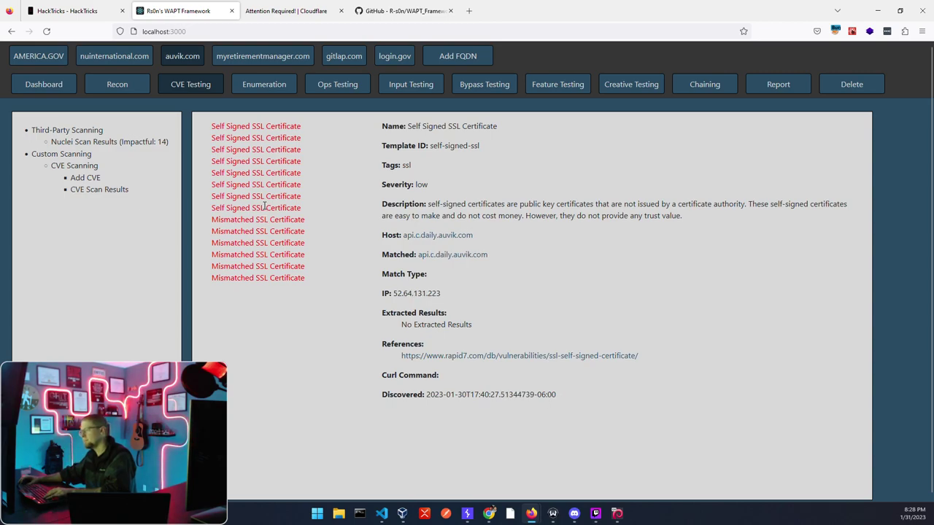
Step: Compare the hosts and IP addresses across auvik.com's Self Signed SSL Certificate findings and the first Mismatched SSL Certificate finding
{"action": "left_click", "coordinate": [280, 221]}
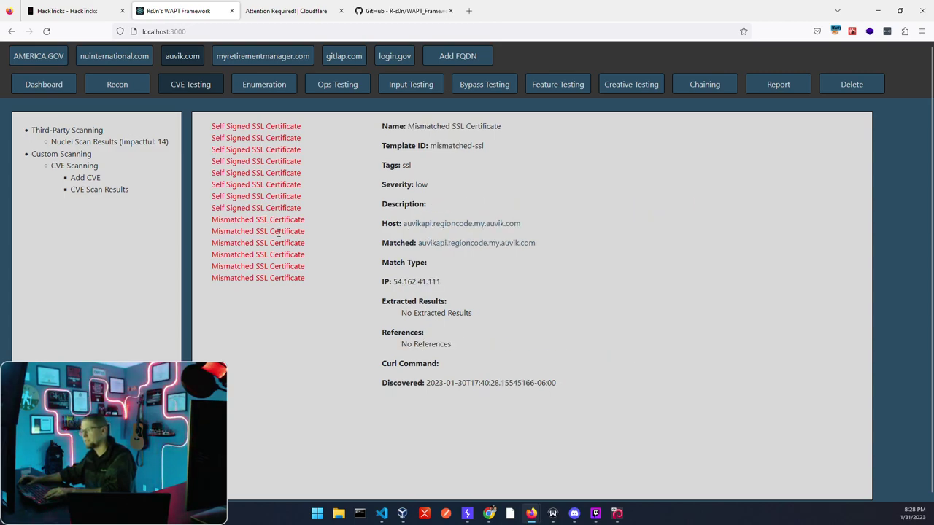
{"action": "left_click", "coordinate": [266, 186]}
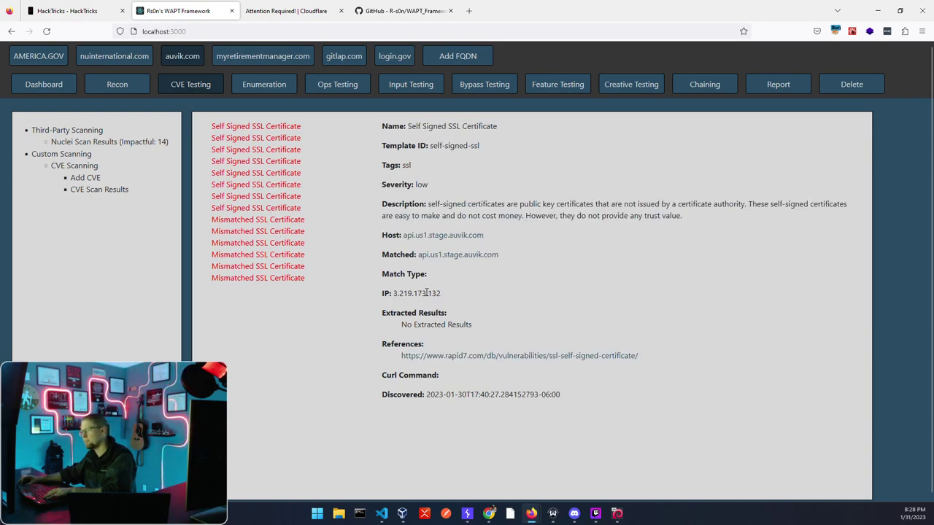
{"action": "left_click_drag", "start_coordinate": [442, 293], "coordinate": [392, 294]}
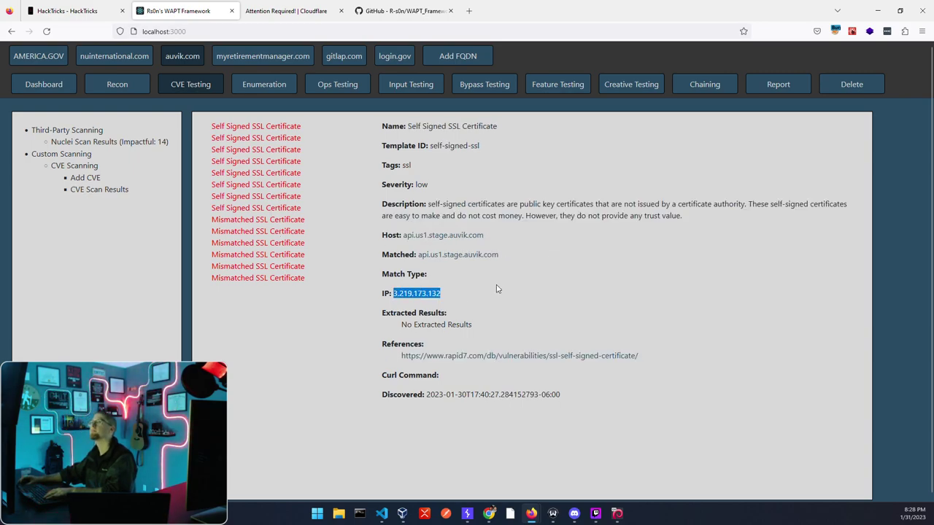
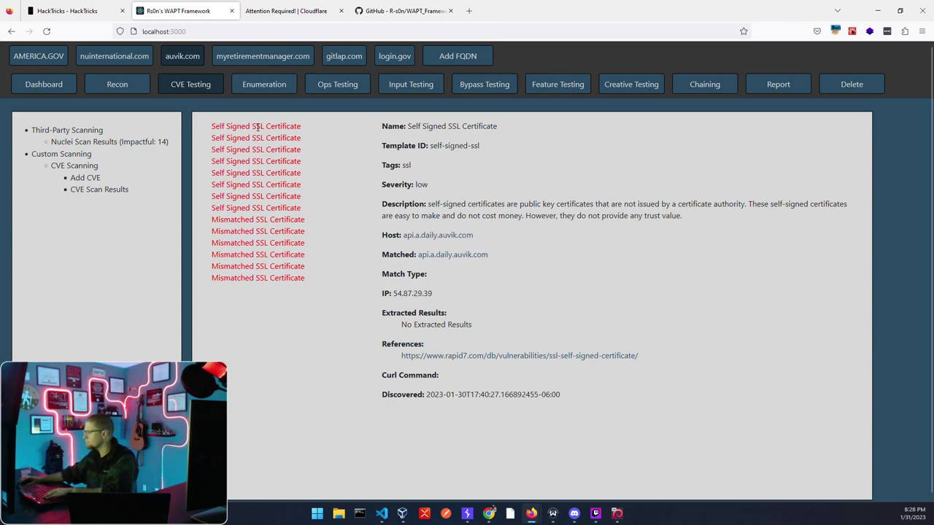
{"action": "left_click", "coordinate": [280, 207]}
{"action": "left_click", "coordinate": [280, 197]}
{"action": "left_click", "coordinate": [280, 187]}
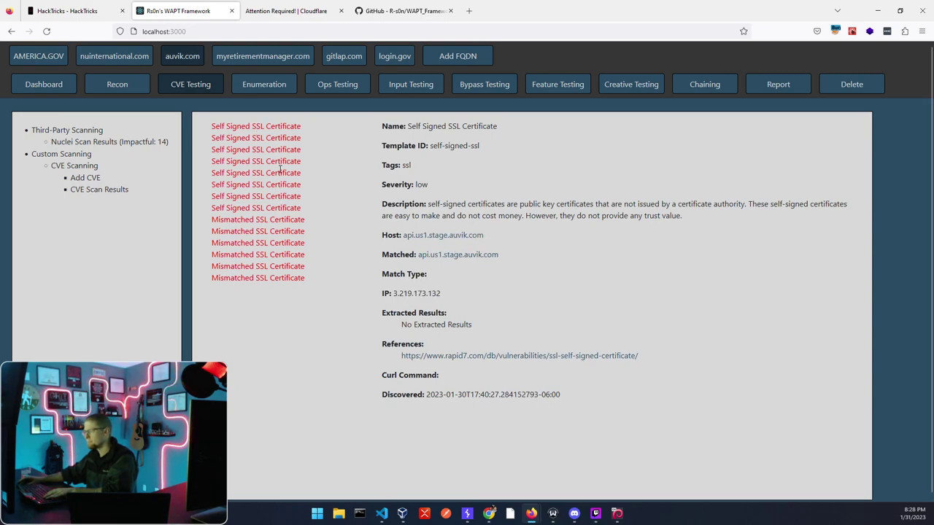
{"action": "left_click", "coordinate": [280, 170]}
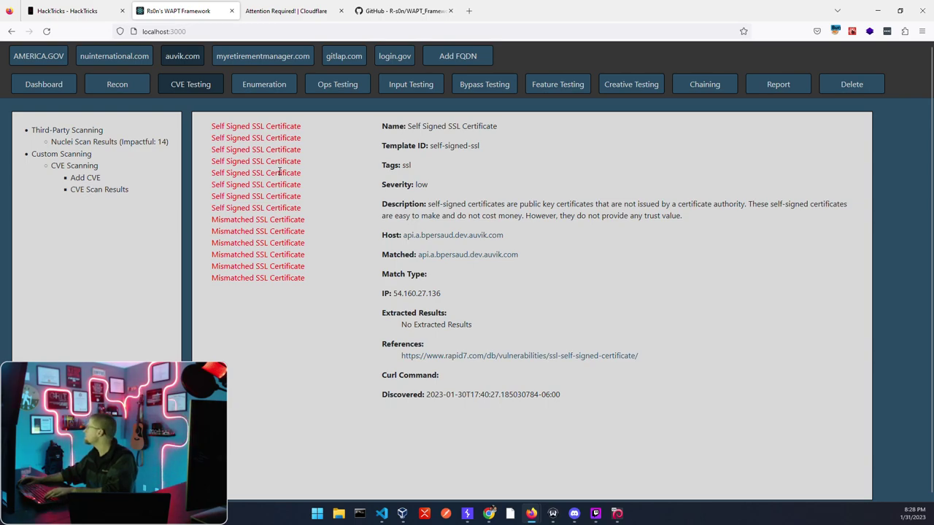
Step: Visit the first Mismatched SSL Certificate finding's host, auvikapi.regioncode.my.auvik.com, in a new tab and turn off the FoxyProxy proxy
{"action": "left_click", "coordinate": [271, 220]}
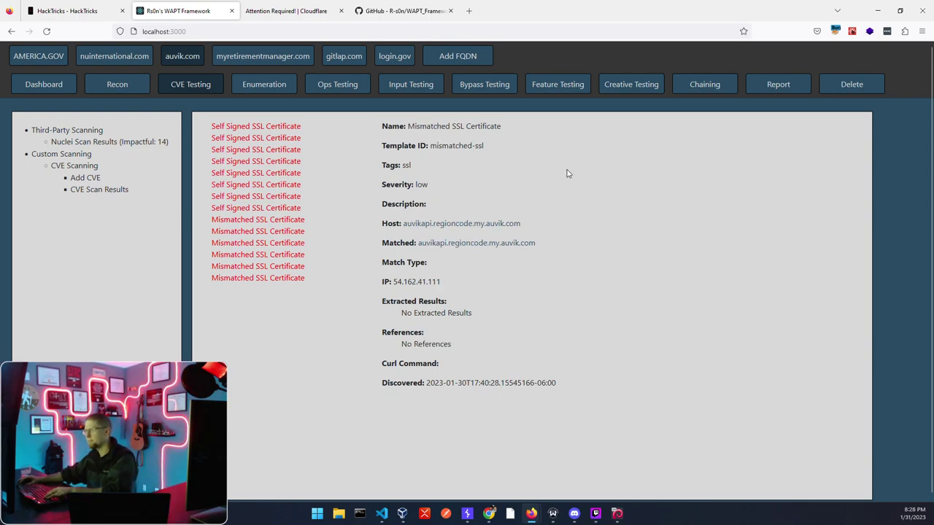
{"action": "left_click_drag", "start_coordinate": [531, 223], "coordinate": [402, 223]}
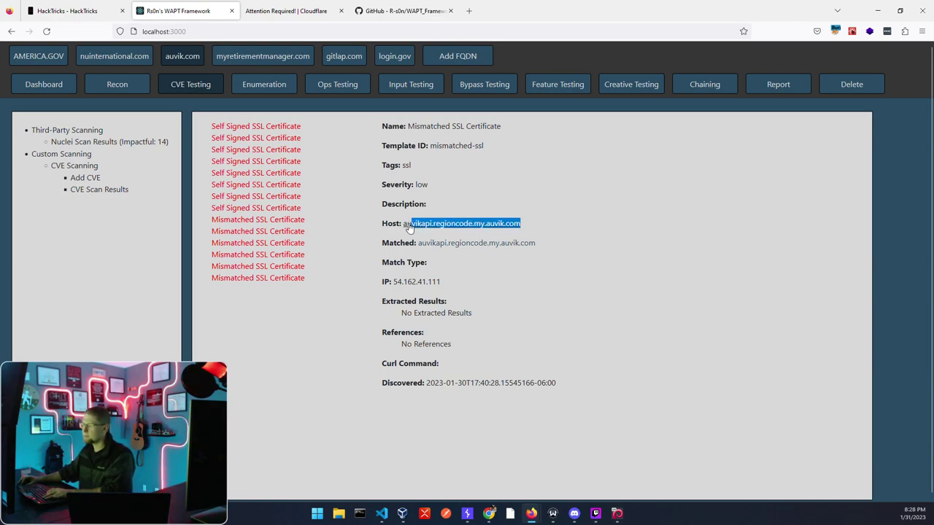
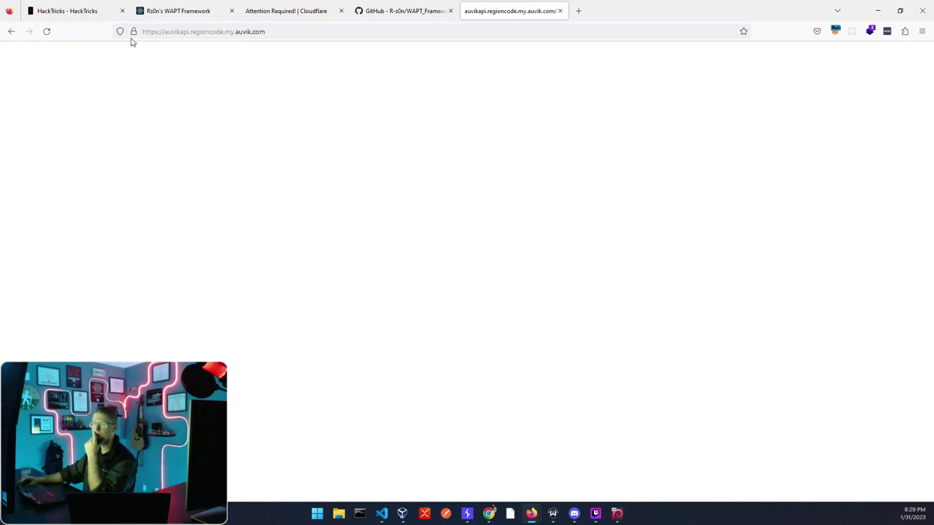
{"action": "left_click", "coordinate": [835, 30]}
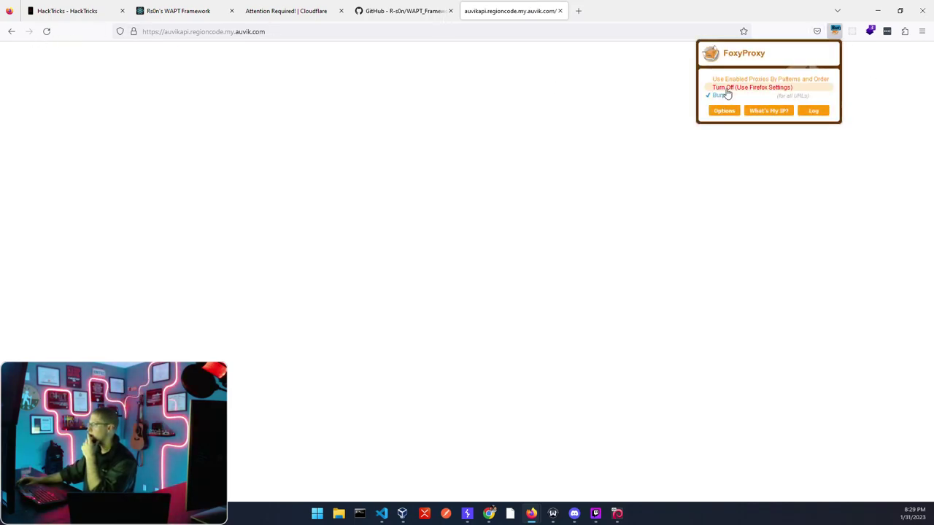
{"action": "left_click", "coordinate": [726, 88]}
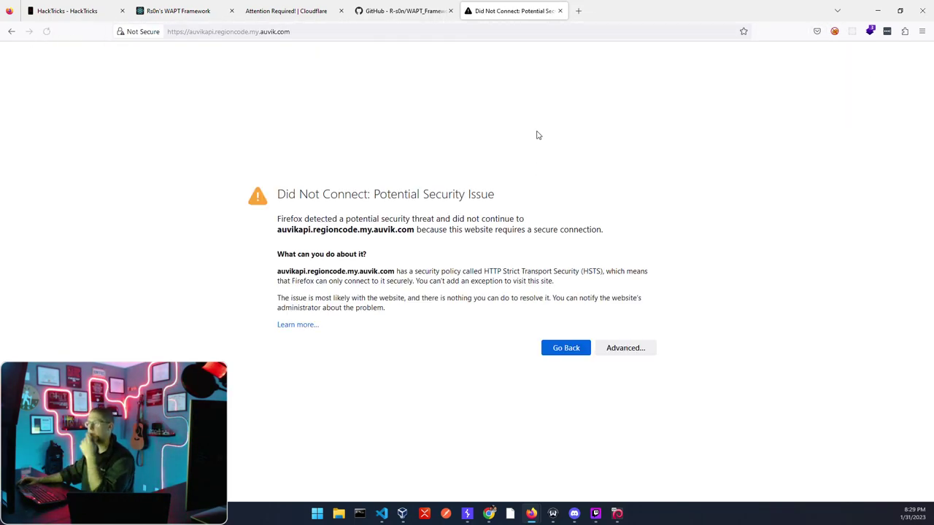
Step: Examine the advanced certificate error details and the site's connection information for auvikapi.regioncode.my.auvik.com
{"action": "left_click", "coordinate": [625, 348]}
{"action": "left_click", "coordinate": [140, 32]}
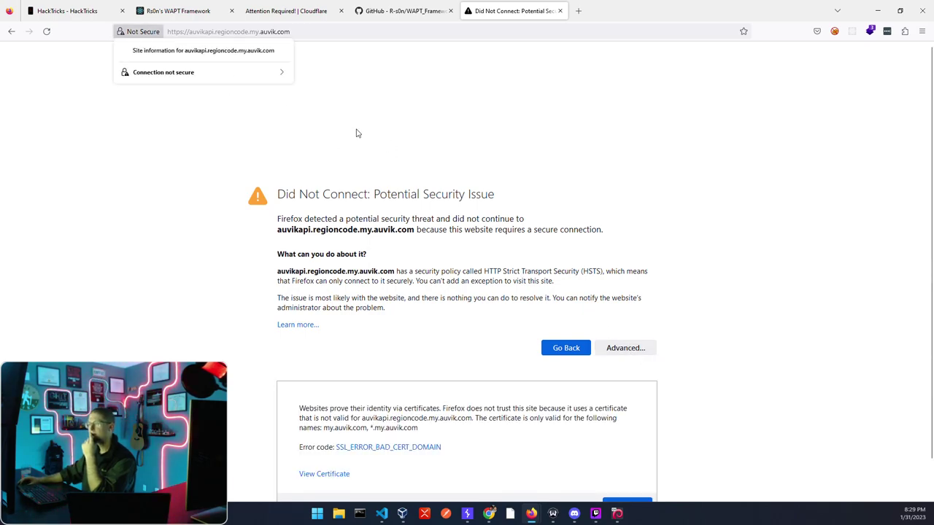
{"action": "scroll", "coordinate": [357, 133], "scroll_direction": "down", "scroll_amount": 1}
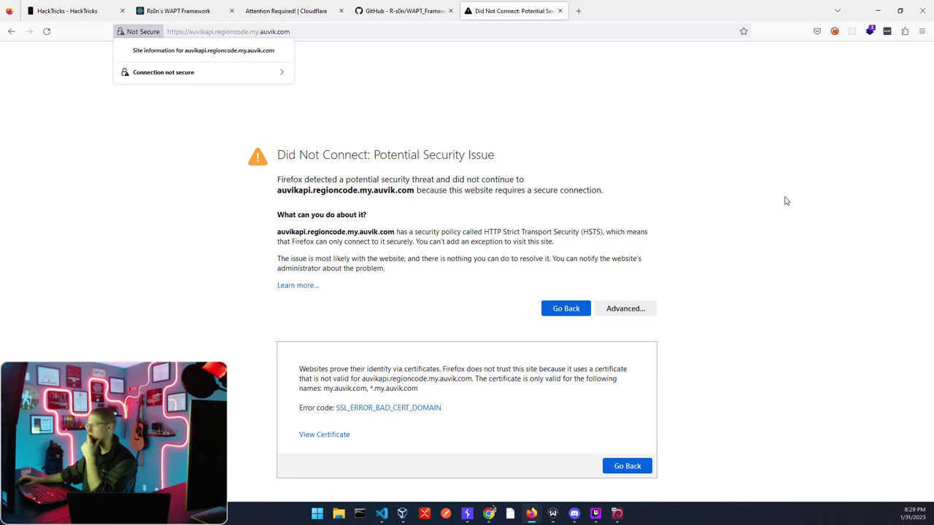
{"action": "left_click_drag", "start_coordinate": [583, 231], "coordinate": [603, 231]}
{"action": "left_click", "coordinate": [707, 215]}
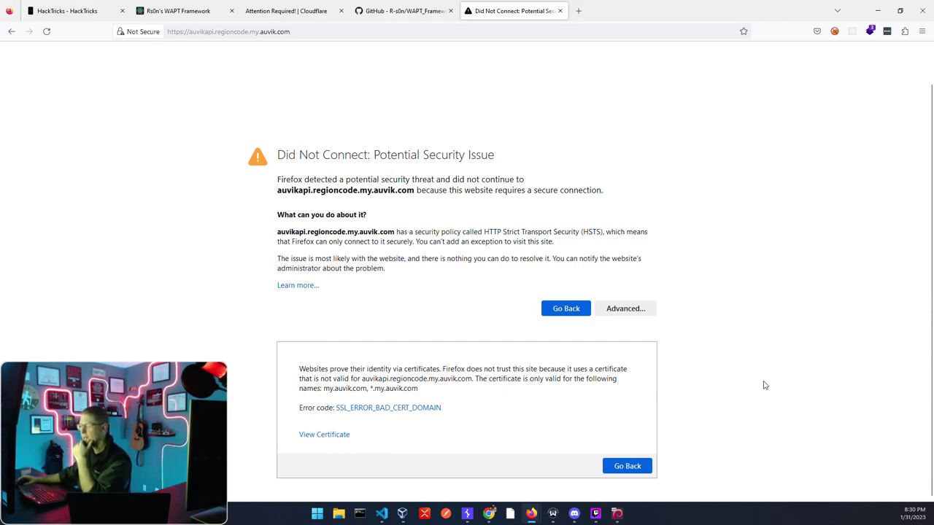
Step: Enable the Burp proxy in FoxyProxy and reload auvikapi.regioncode.my.auvik.com
{"action": "left_click", "coordinate": [834, 31]}
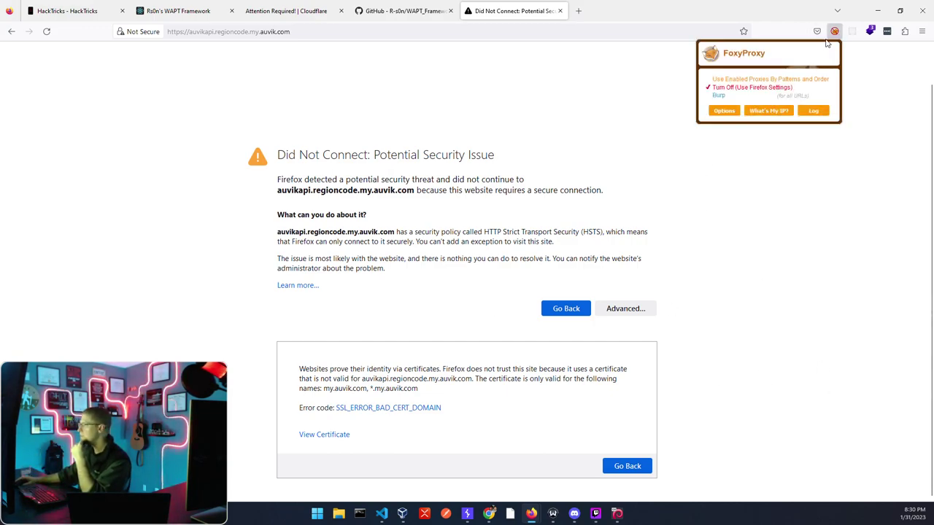
{"action": "left_click", "coordinate": [750, 100]}
{"action": "left_click", "coordinate": [375, 32]}
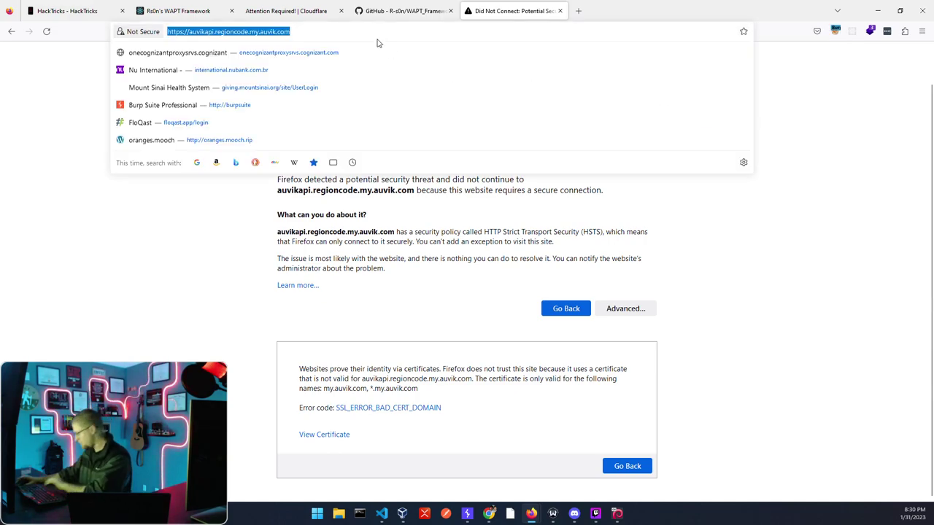
{"action": "key", "text": "Return"}
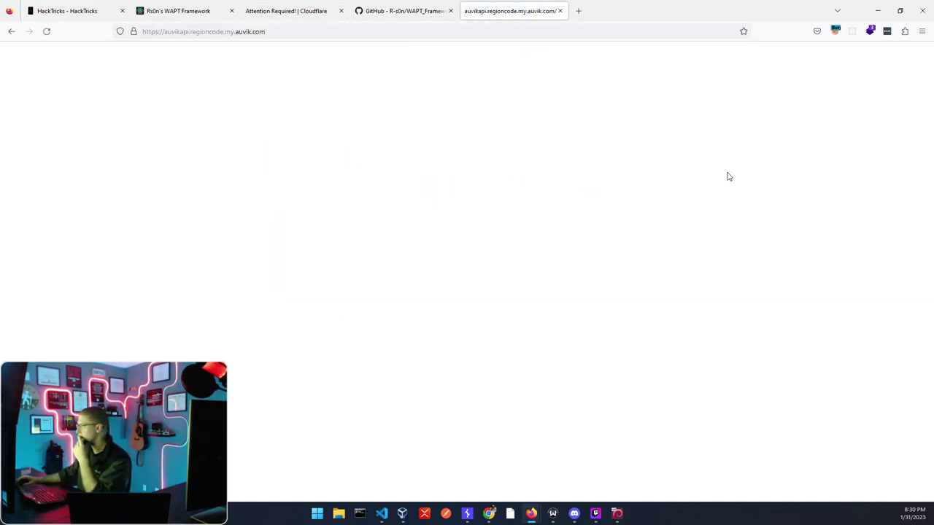
Step: Check auvikapi.regioncode.my.auvik.com's technologies in Wappalyzer and its console and debugger sources, and close the site's tab
{"action": "left_click", "coordinate": [871, 31]}
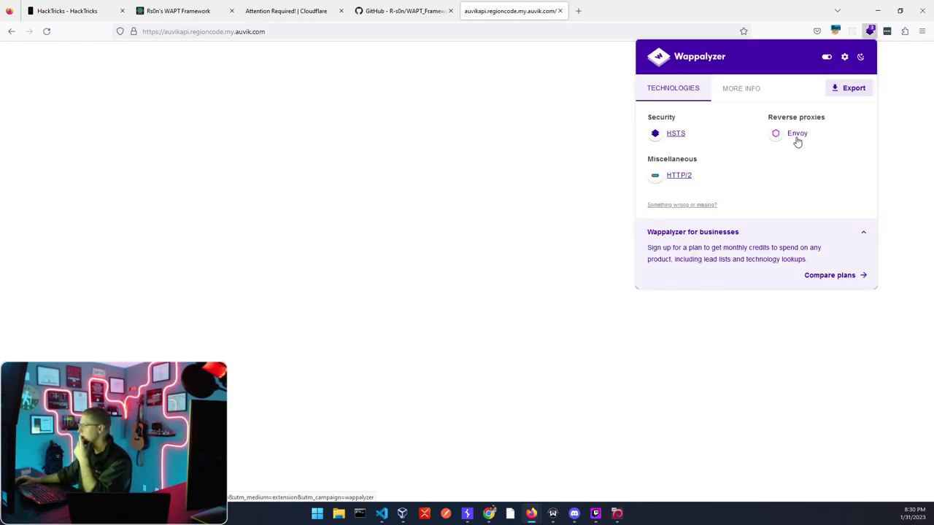
{"action": "left_click", "coordinate": [342, 150]}
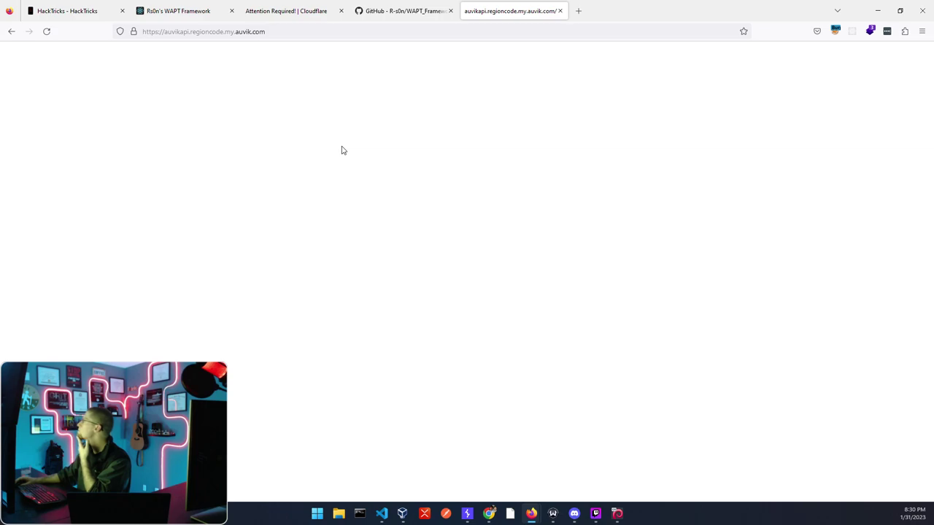
{"action": "right_click", "coordinate": [342, 151]}
{"action": "left_click", "coordinate": [382, 267]}
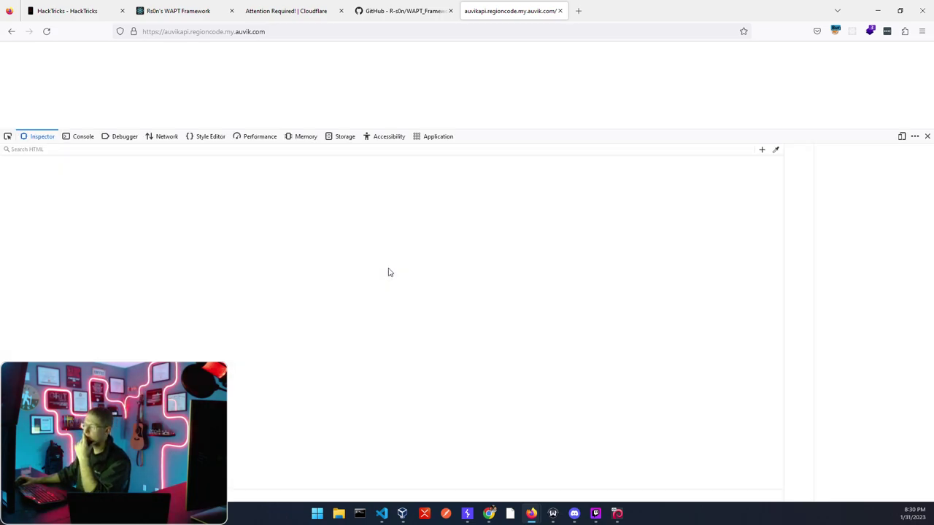
{"action": "left_click", "coordinate": [82, 136]}
{"action": "left_click", "coordinate": [125, 136]}
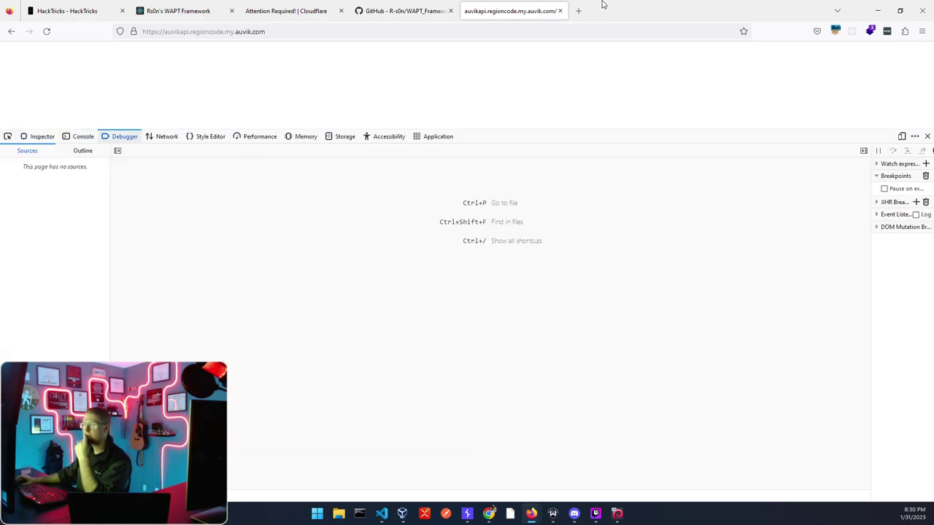
{"action": "left_click", "coordinate": [560, 11]}
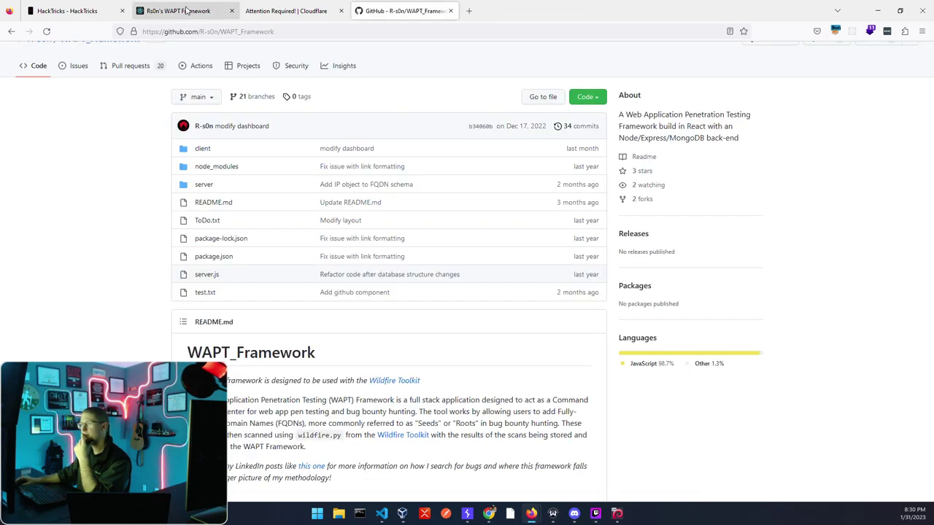
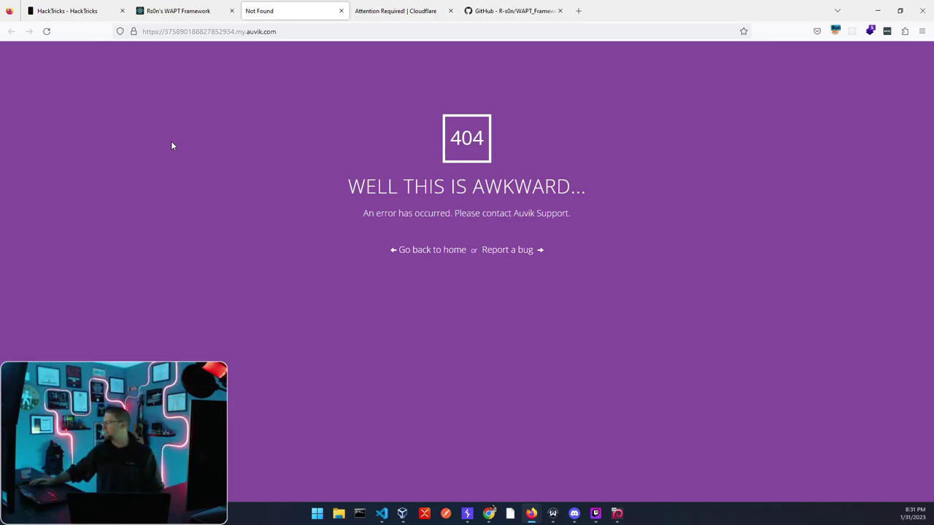
{"action": "left_click", "coordinate": [298, 30]}
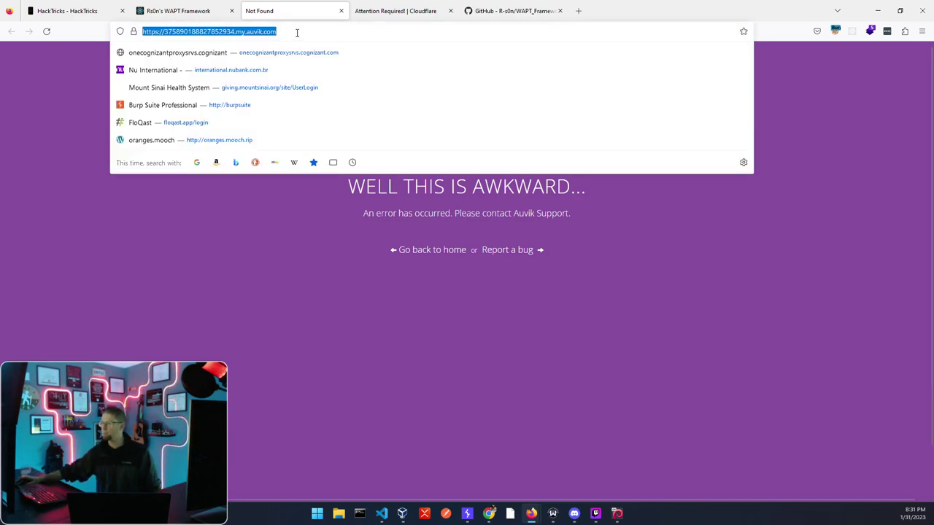
{"action": "key", "text": "End"}
{"action": "type", "text": "?"}
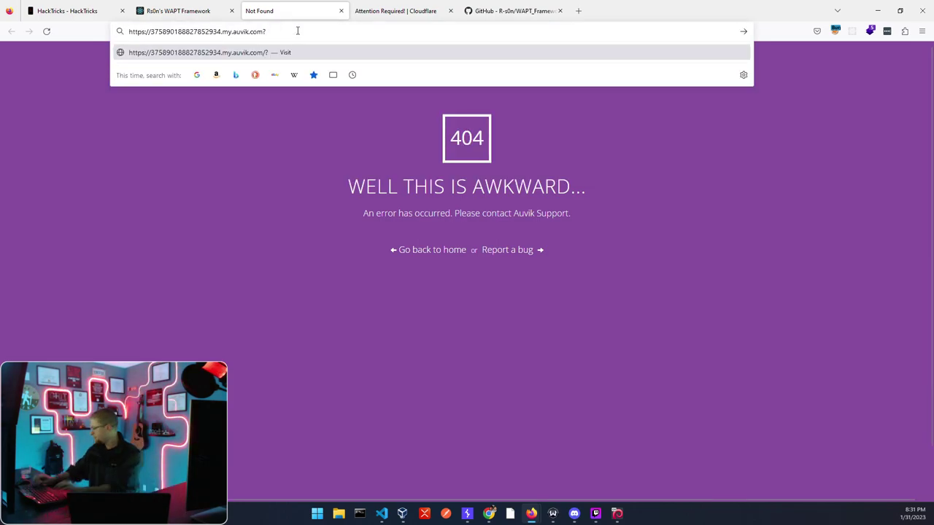
{"action": "type", "text": "6546546"}
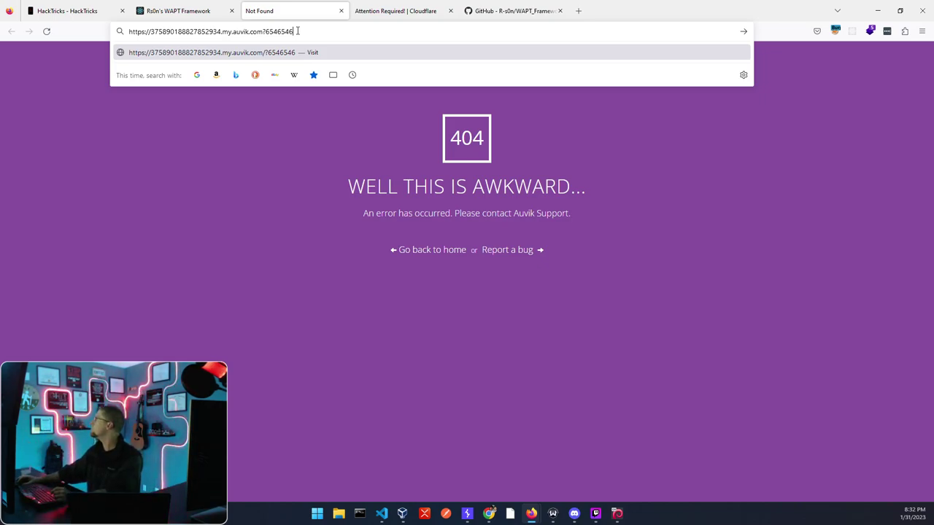
{"action": "left_click_drag", "start_coordinate": [297, 31], "coordinate": [263, 31]}
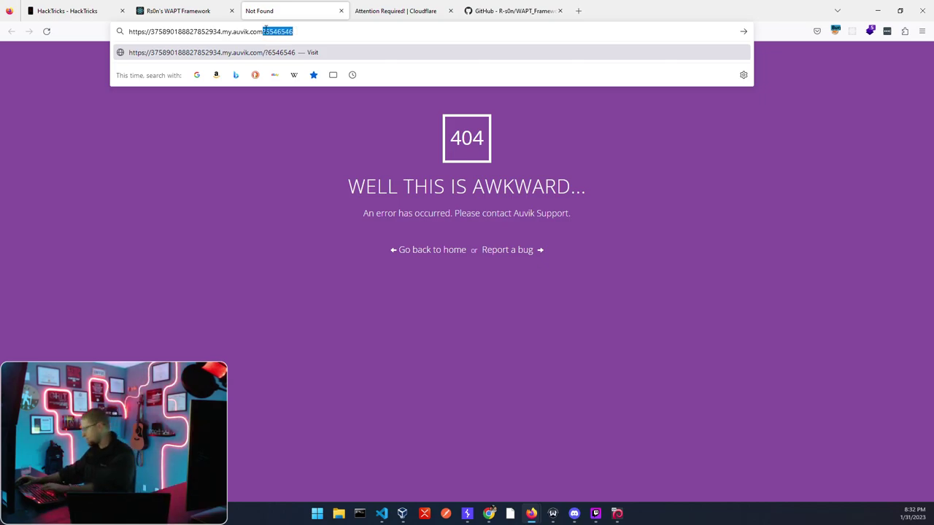
{"action": "key", "text": "BackSpace"}
{"action": "left_click", "coordinate": [262, 233]}
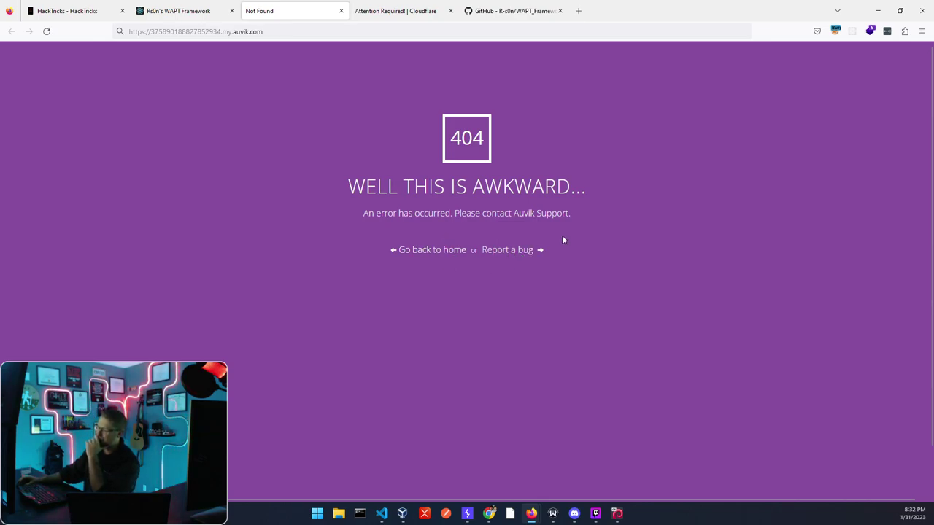
Step: Review the numeric my.auvik.com host's technologies in Wappalyzer and follow the 404 page's link back to home
{"action": "left_click", "coordinate": [870, 31]}
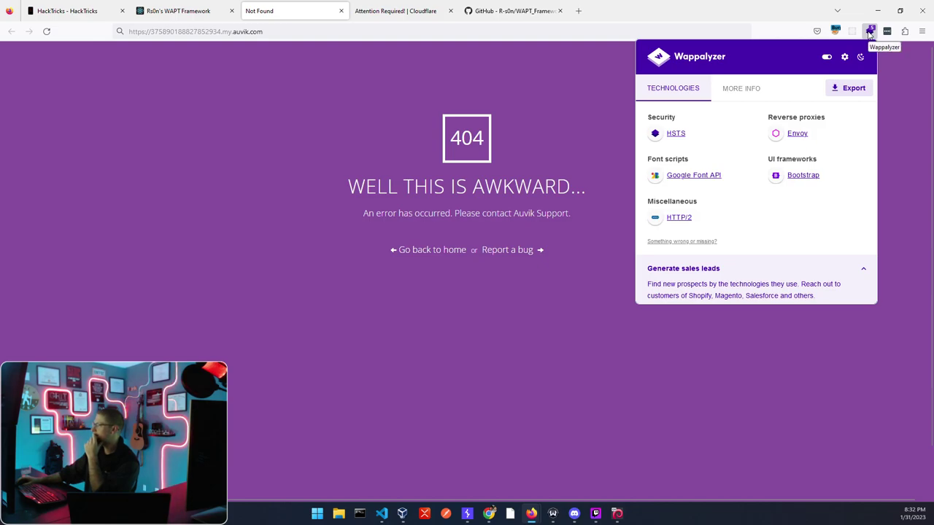
{"action": "left_click", "coordinate": [197, 235]}
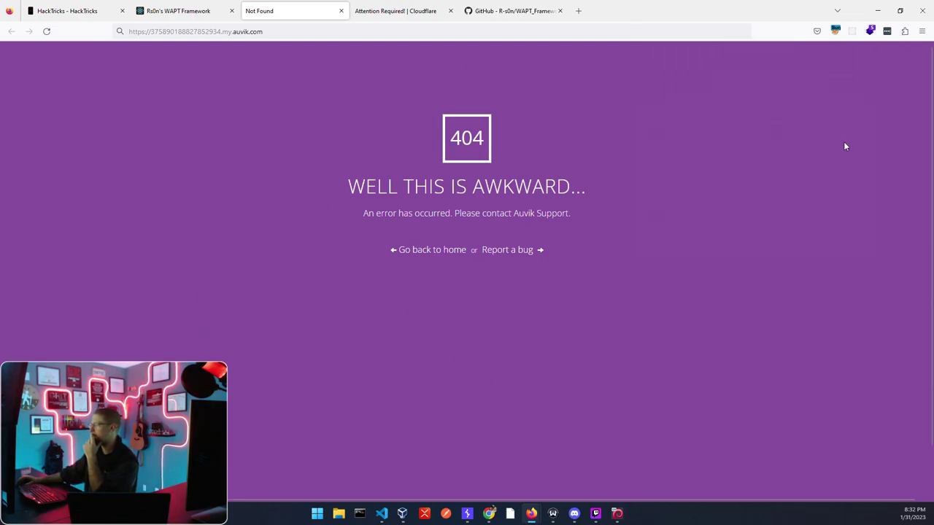
{"action": "left_click", "coordinate": [436, 254]}
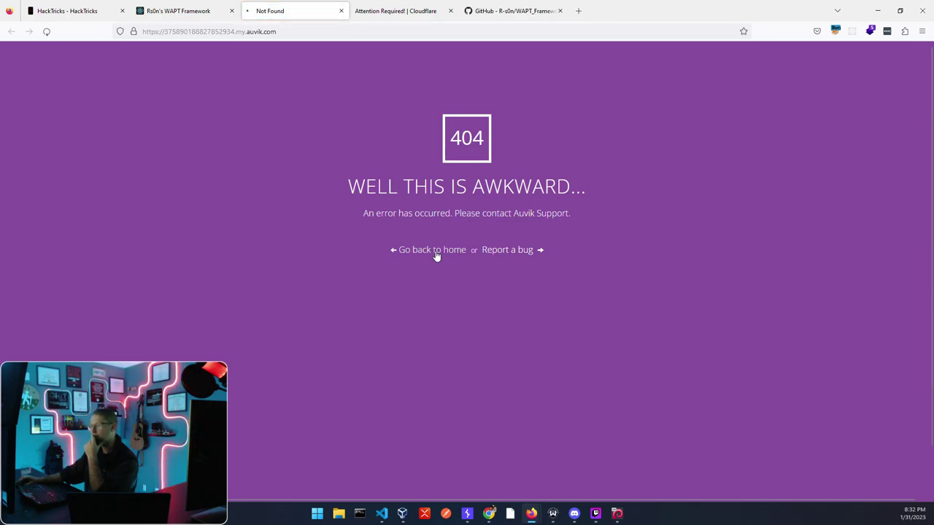
Step: Examine the 404 page's index source in the debugger, including its inline script loading from cloudfront.net, and close the developer tools
{"action": "right_click", "coordinate": [252, 202]}
{"action": "left_click", "coordinate": [283, 324]}
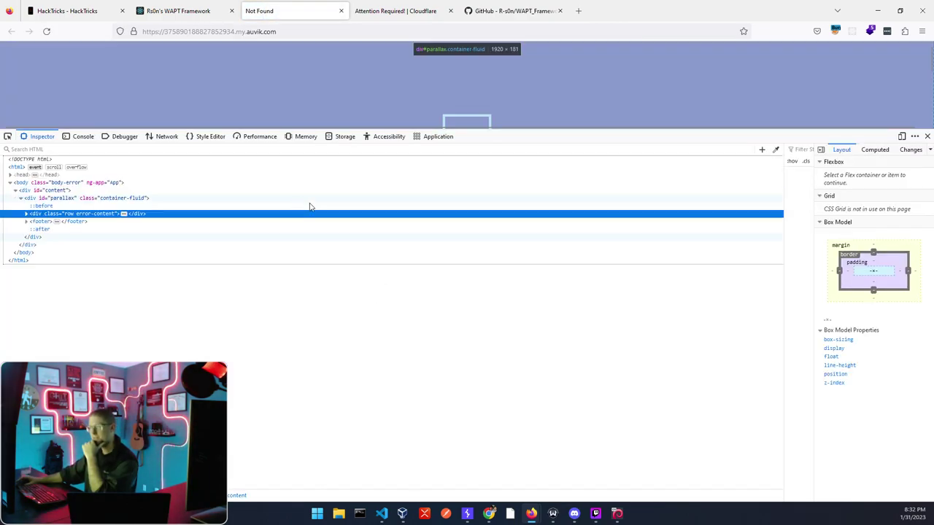
{"action": "left_click", "coordinate": [123, 137]}
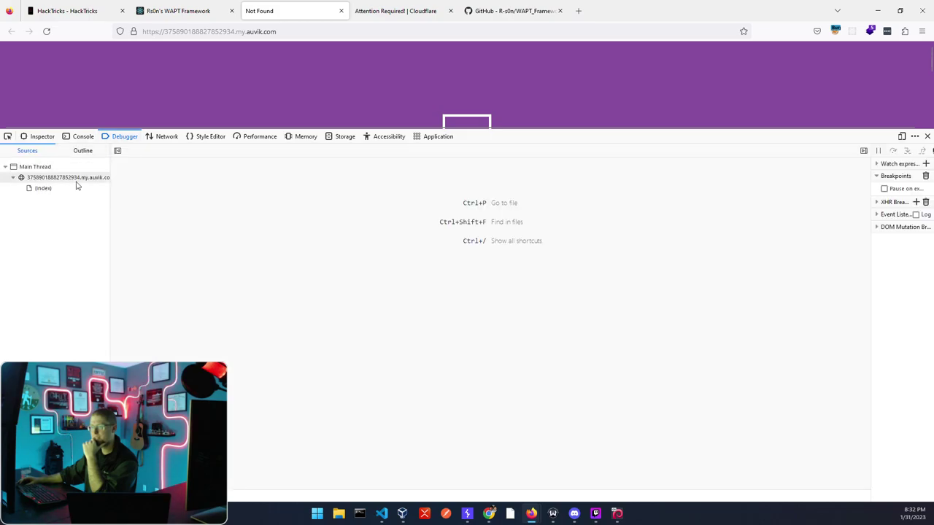
{"action": "left_click", "coordinate": [64, 188]}
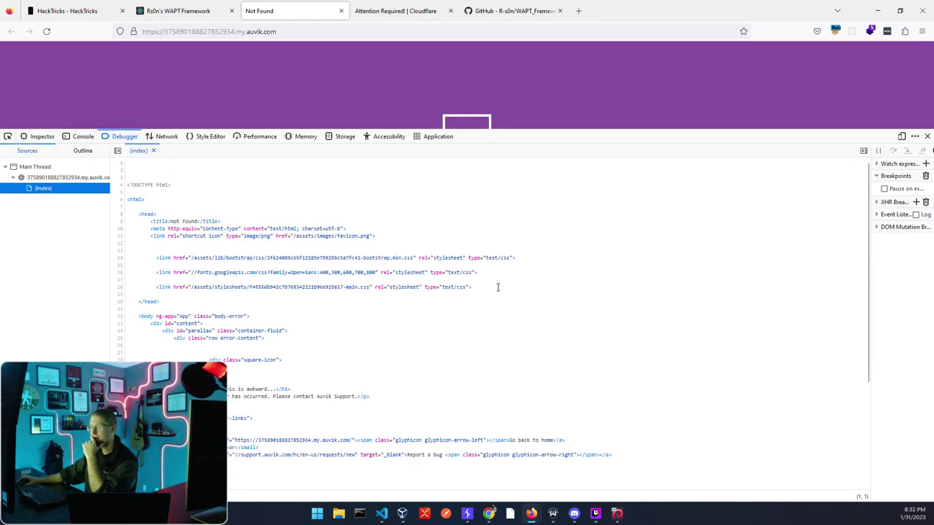
{"action": "scroll", "coordinate": [306, 226], "scroll_direction": "down", "scroll_amount": 5}
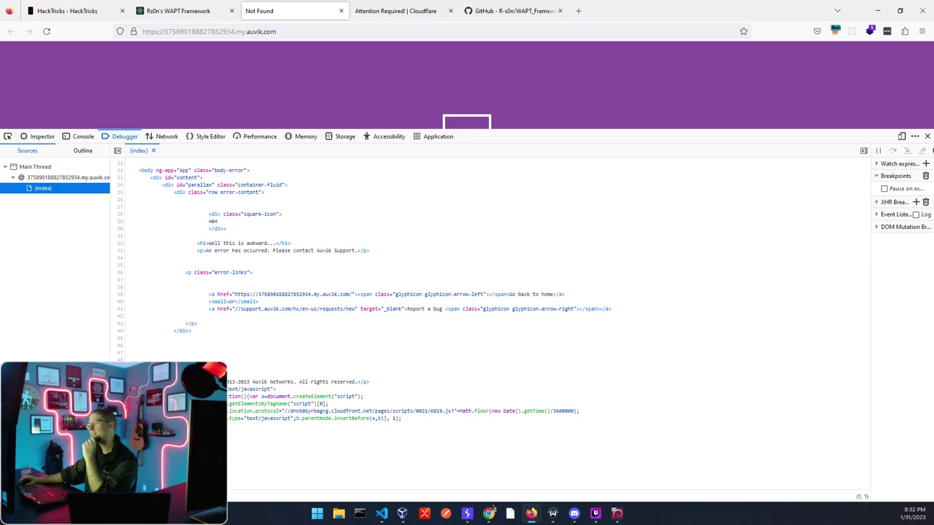
{"action": "left_click_drag", "start_coordinate": [226, 403], "coordinate": [590, 436]}
{"action": "left_click", "coordinate": [646, 372]}
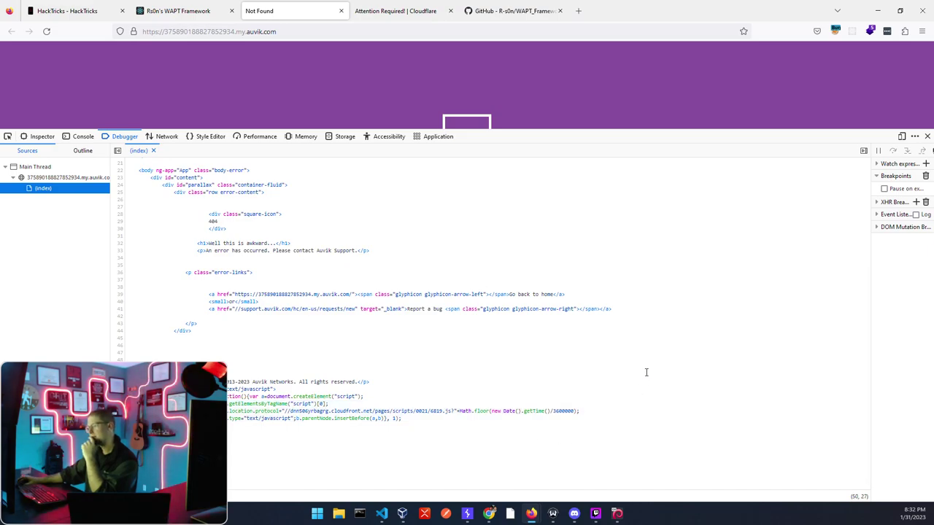
{"action": "double_click", "coordinate": [347, 411]}
{"action": "left_click", "coordinate": [648, 302]}
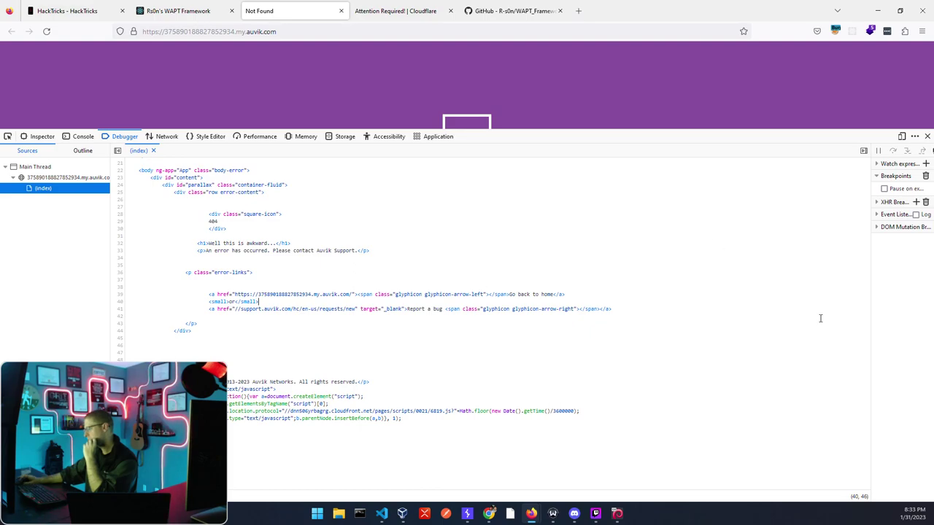
{"action": "left_click", "coordinate": [926, 136]}
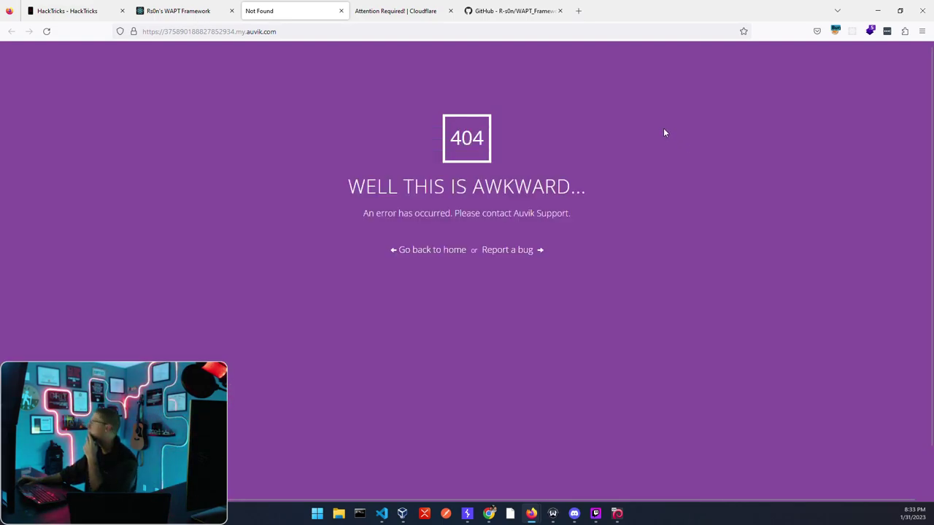
{"action": "left_click", "coordinate": [296, 32]}
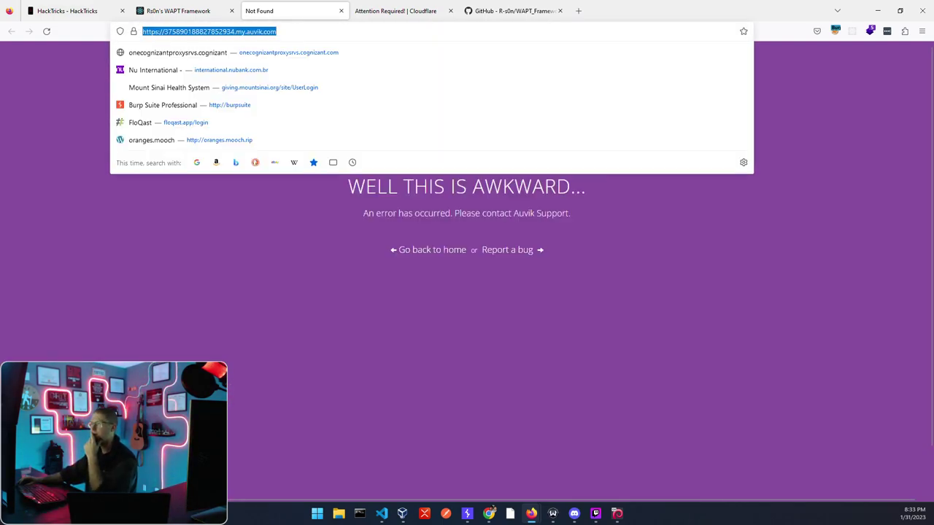
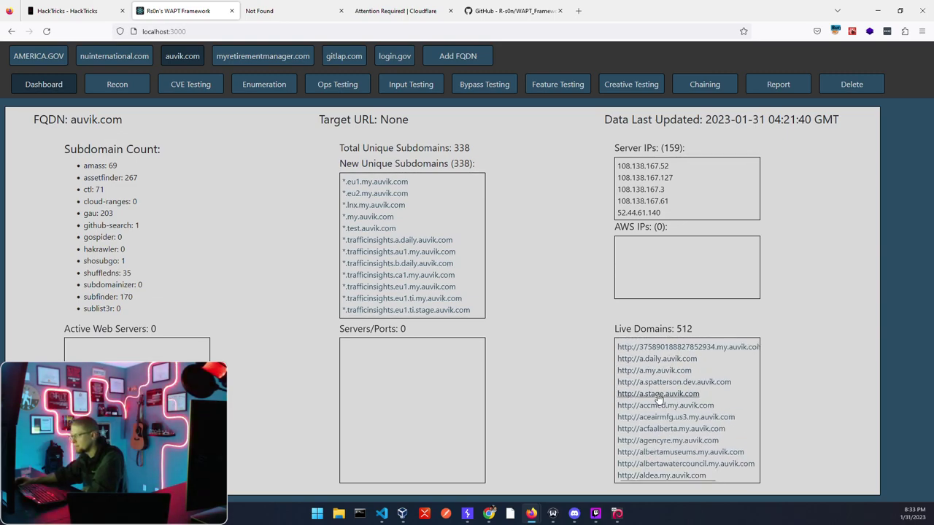
Step: Find the api.internal host under dev.auvik.com in the dashboard's Live Domains and open it in a new tab
{"action": "scroll", "coordinate": [659, 399], "scroll_direction": "down", "scroll_amount": 3}
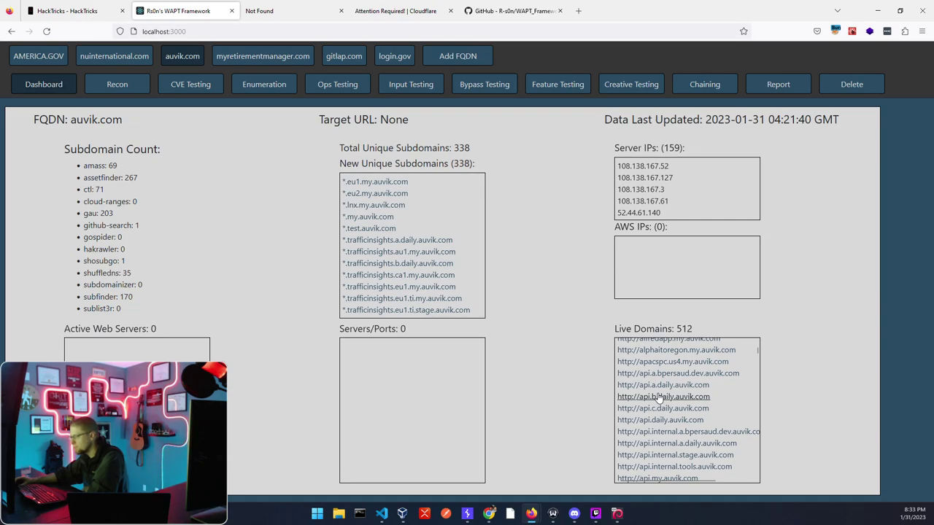
{"action": "scroll", "coordinate": [658, 399], "scroll_direction": "down", "scroll_amount": 3}
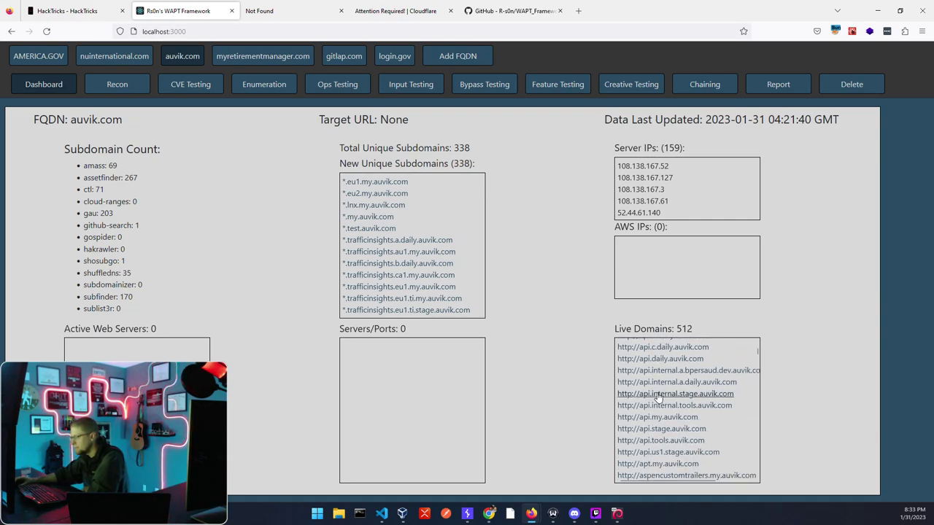
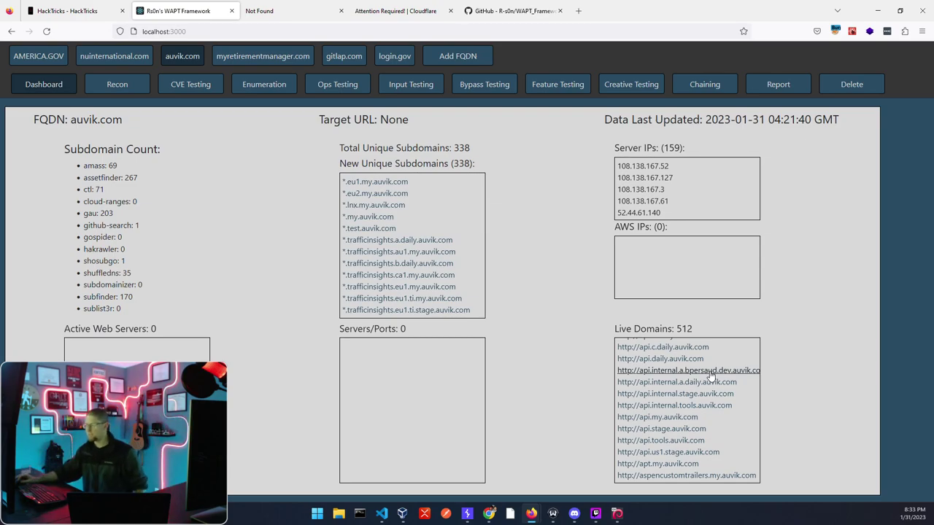
{"action": "right_click", "coordinate": [711, 375]}
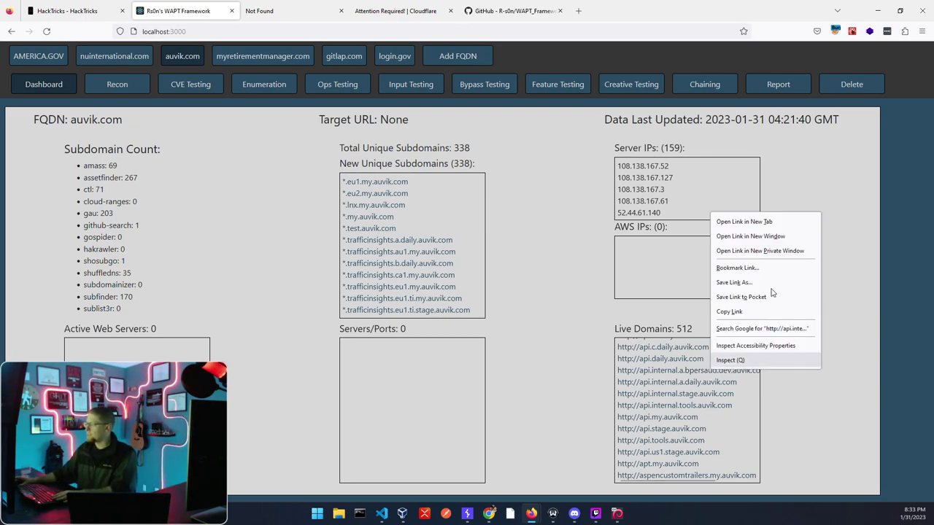
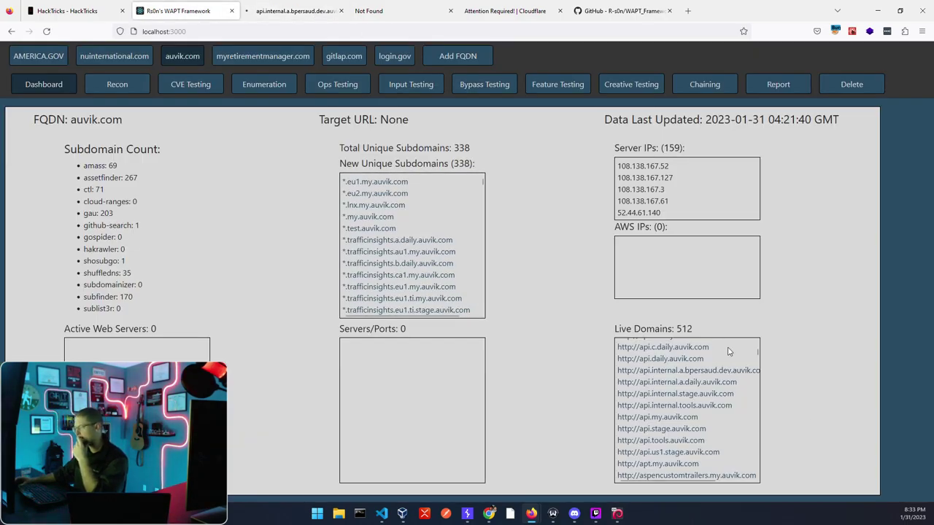
Step: Look through the rest of auvik.com's Live Domains for other interesting hosts
{"action": "scroll", "coordinate": [723, 375], "scroll_direction": "down", "scroll_amount": 4}
{"action": "scroll", "coordinate": [723, 376], "scroll_direction": "up", "scroll_amount": 5}
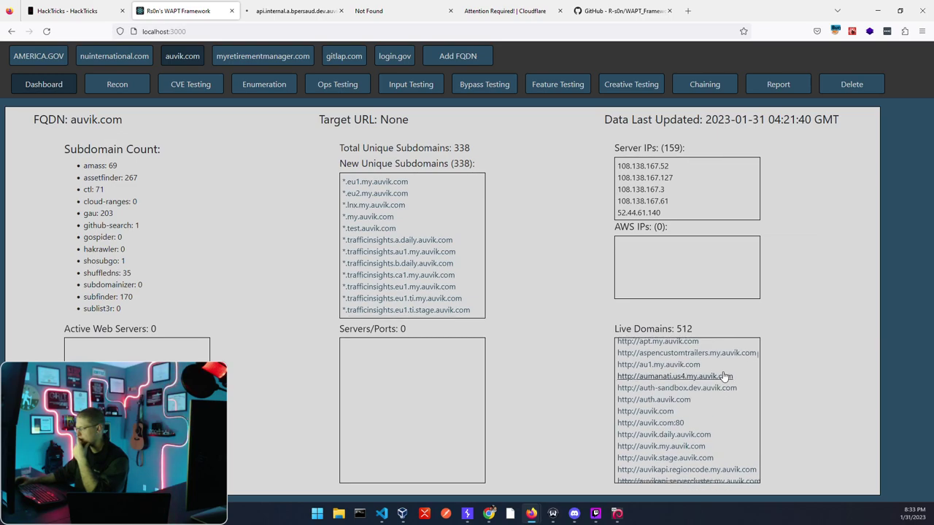
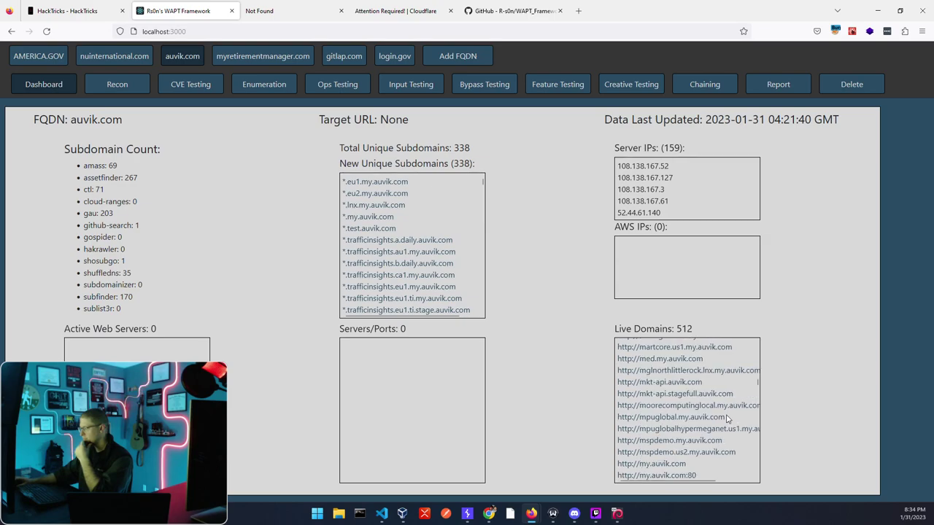
{"action": "scroll", "coordinate": [727, 419], "scroll_direction": "up", "scroll_amount": 20}
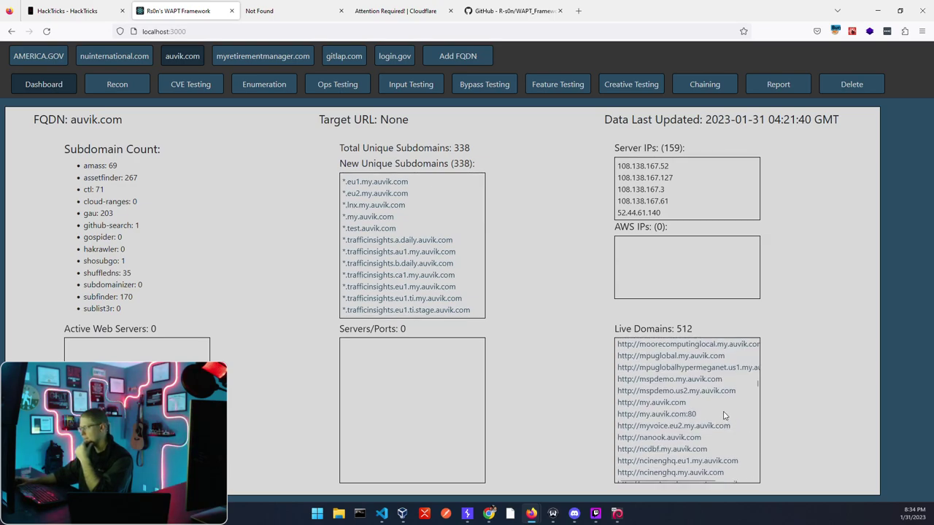
{"action": "scroll", "coordinate": [724, 417], "scroll_direction": "up", "scroll_amount": 10}
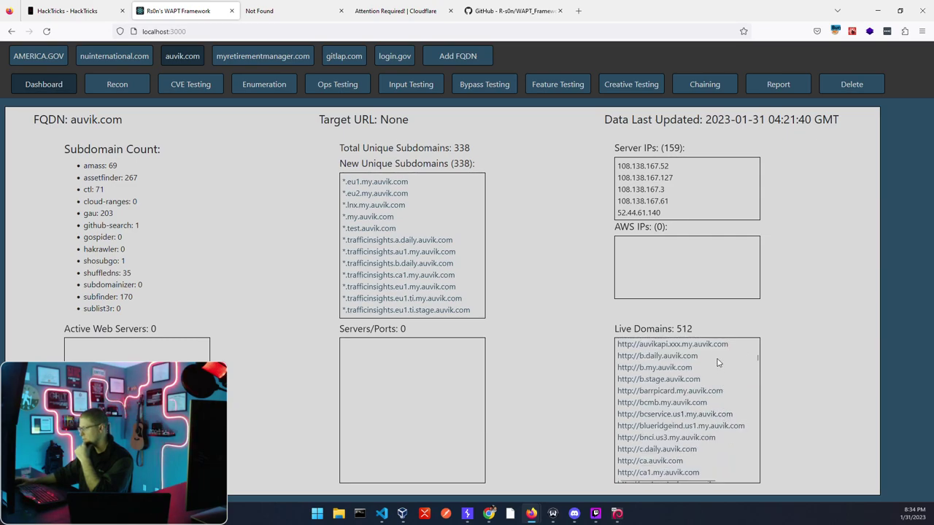
Step: Review myretirementmanager.com's Mismatched SSL Certificate findings and select the matched beta host in its details
{"action": "scroll", "coordinate": [717, 362], "scroll_direction": "up", "scroll_amount": 5}
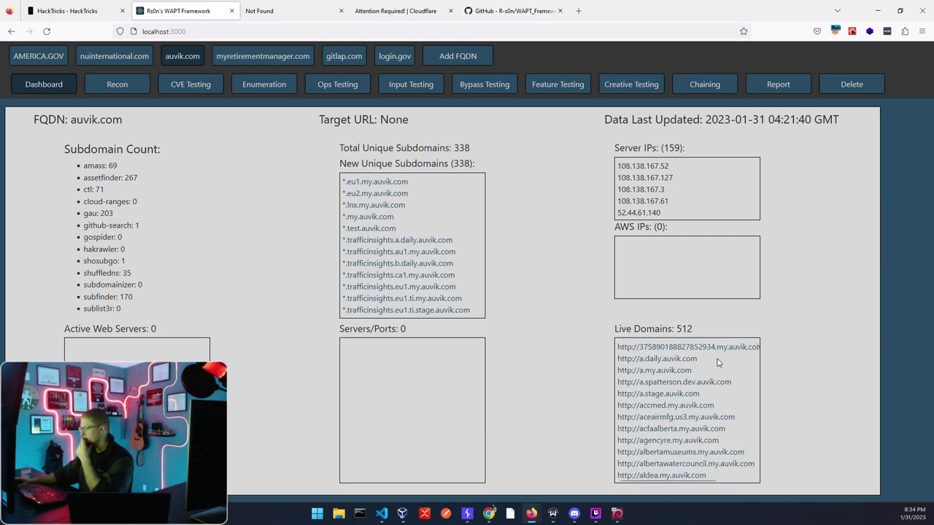
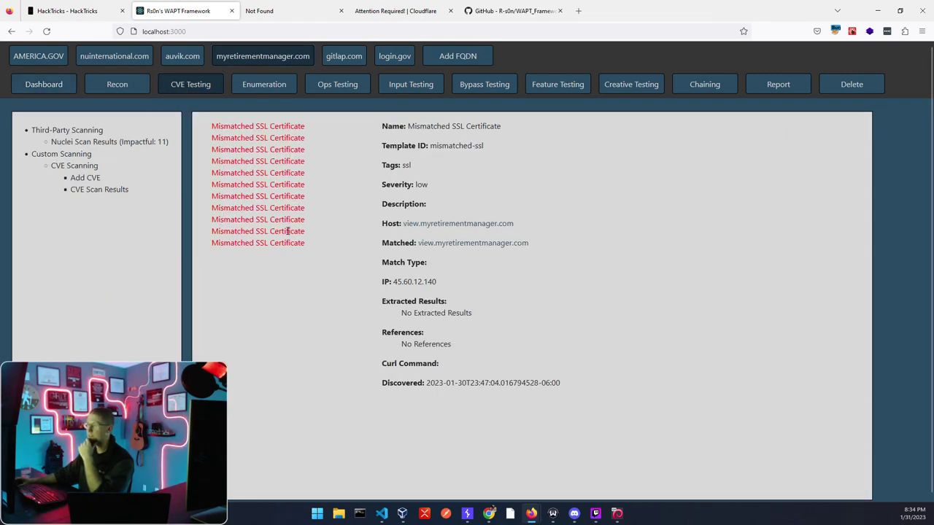
{"action": "left_click", "coordinate": [287, 230]}
{"action": "left_click", "coordinate": [287, 208]}
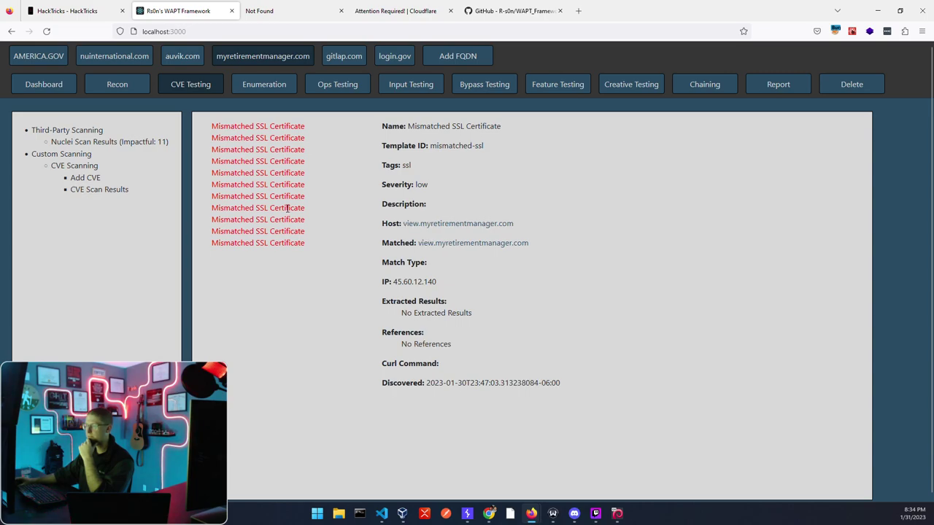
{"action": "left_click", "coordinate": [285, 218]}
{"action": "left_click_drag", "start_coordinate": [529, 243], "coordinate": [417, 243]}
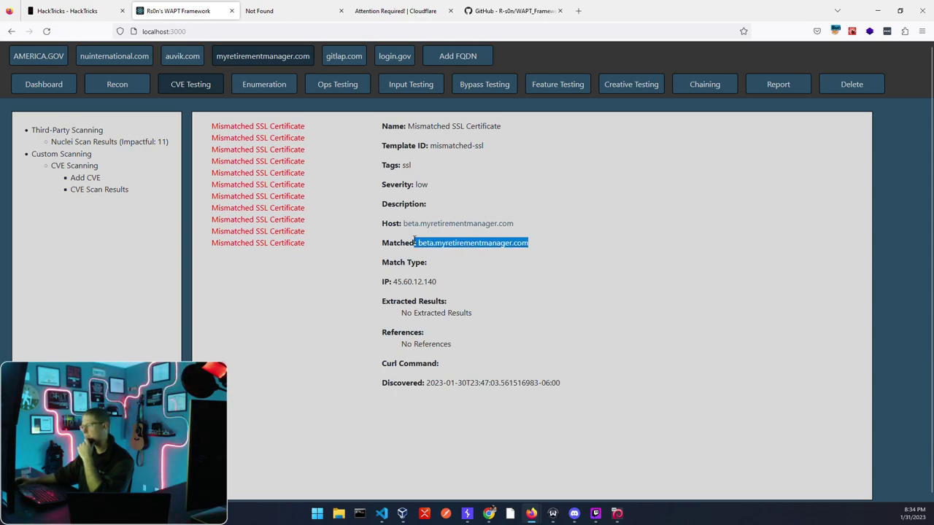
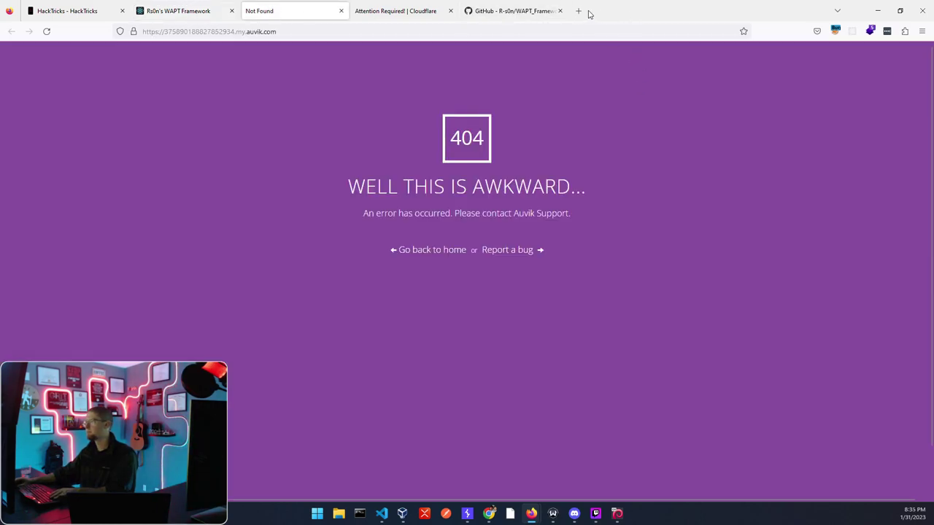
Step: Open beta.myretirementmanager.com in a new tab and place that tab directly after the WAPT Framework tab
{"action": "left_click", "coordinate": [578, 11]}
{"action": "type", "text": "beta.myretirementmanager.com"}
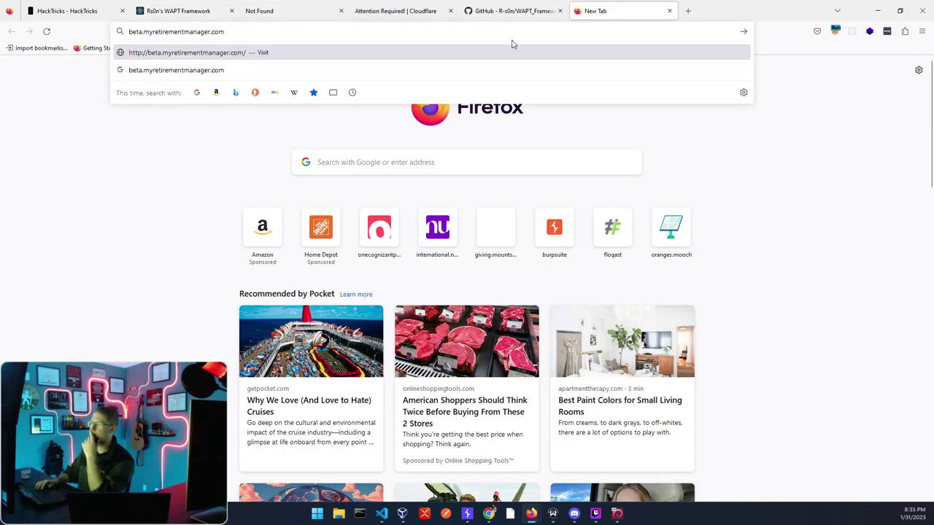
{"action": "key", "text": "Return"}
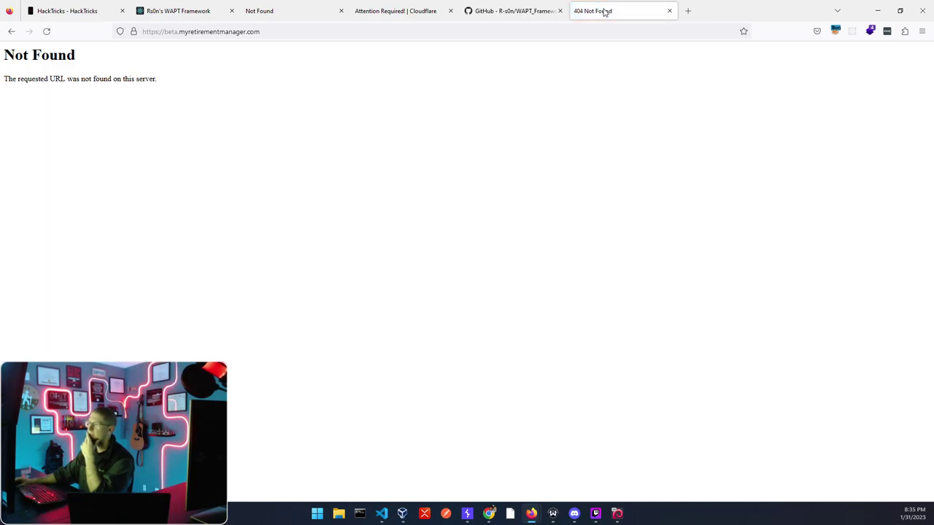
{"action": "left_click_drag", "start_coordinate": [604, 12], "coordinate": [288, 17]}
Step: Turn off the FoxyProxy proxy, reload the beta host and examine its certificate issuer in the connection security details
{"action": "left_click", "coordinate": [134, 31]}
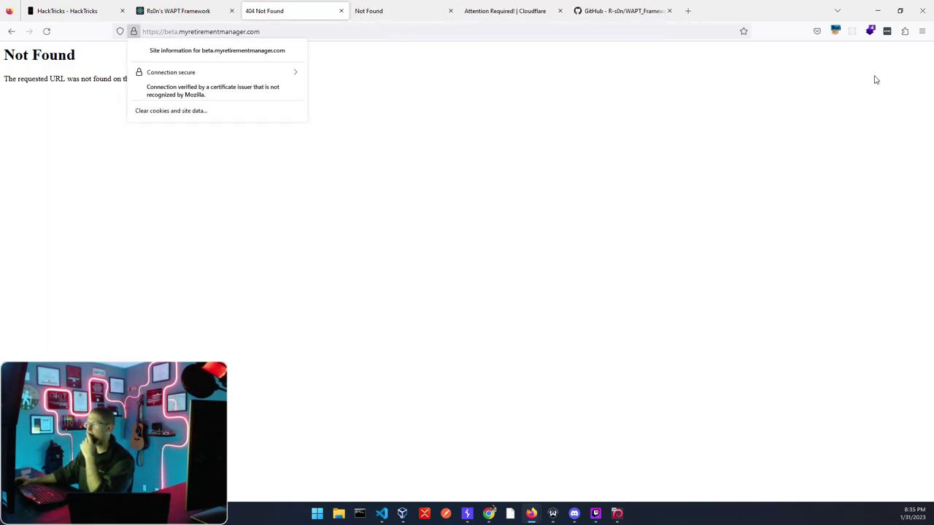
{"action": "left_click", "coordinate": [835, 31]}
{"action": "left_click", "coordinate": [751, 95]}
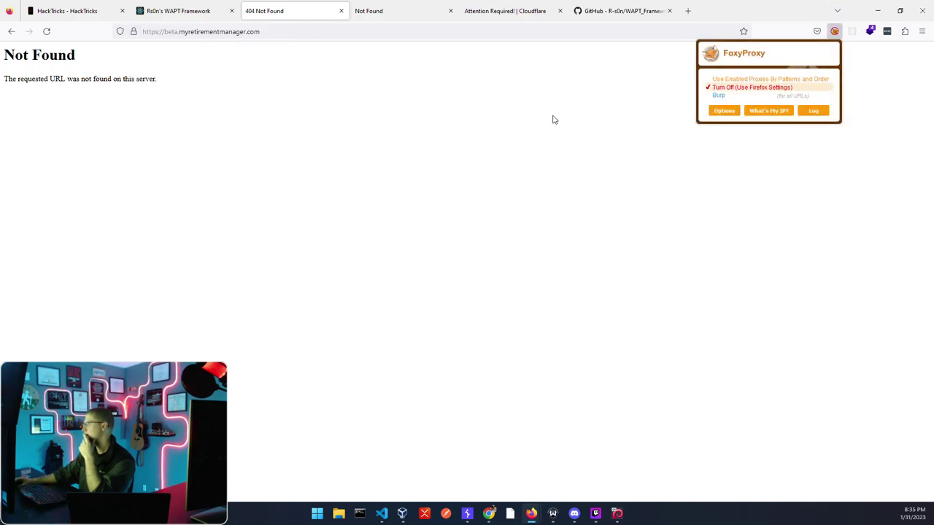
{"action": "left_click", "coordinate": [357, 32]}
{"action": "key", "text": "Return"}
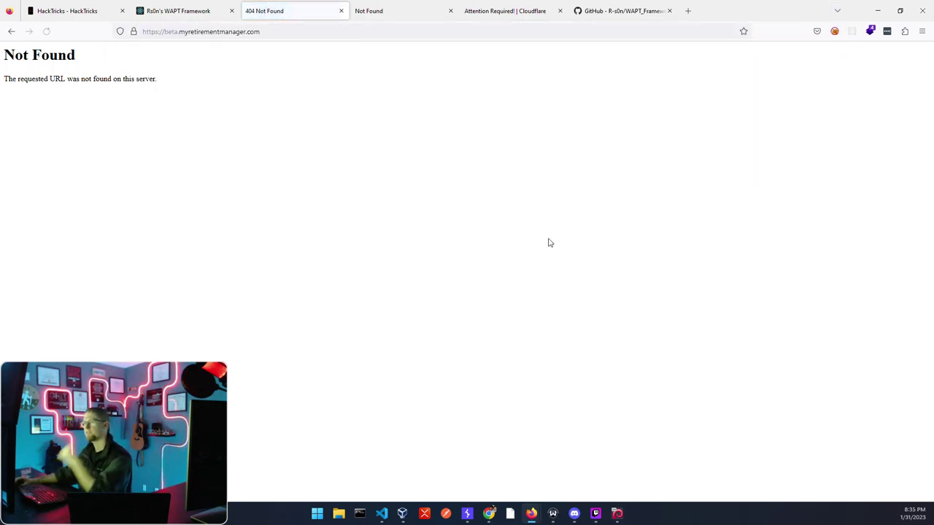
{"action": "left_click", "coordinate": [134, 31]}
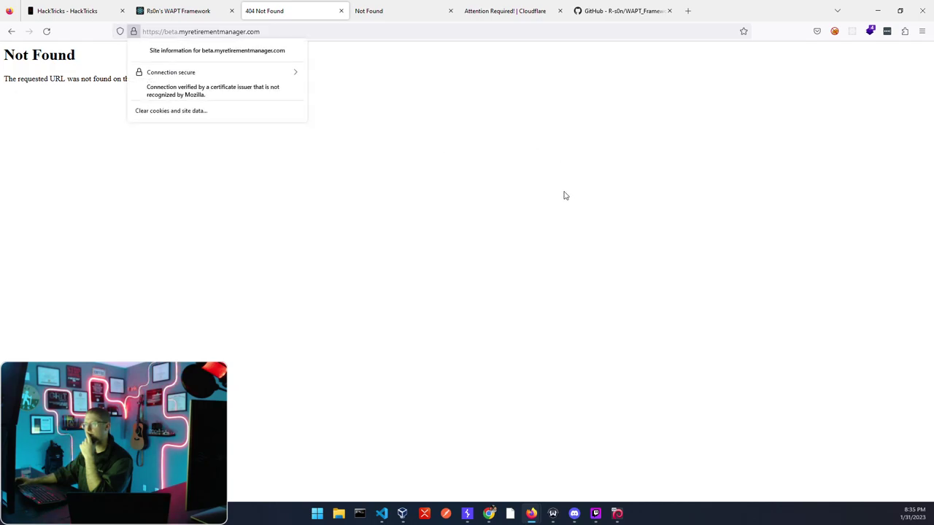
{"action": "left_click", "coordinate": [261, 81]}
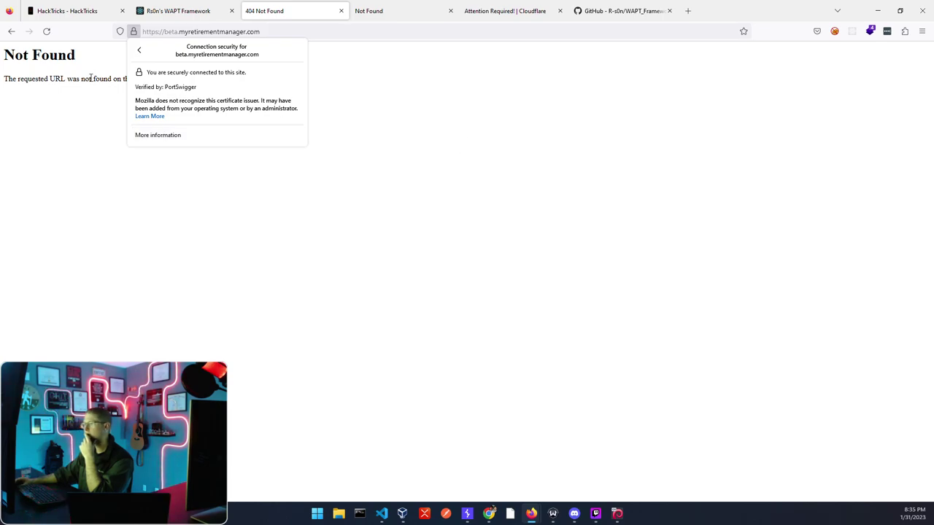
{"action": "left_click", "coordinate": [393, 88]}
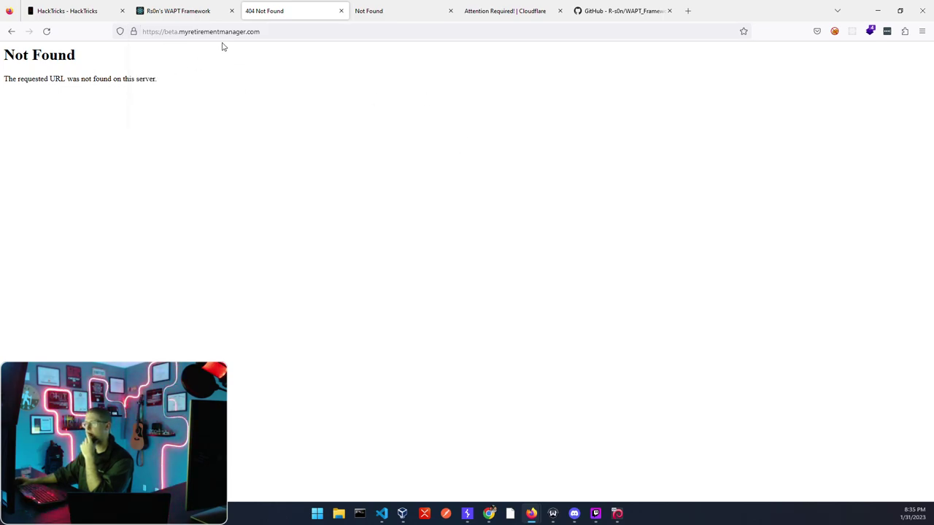
{"action": "left_click", "coordinate": [921, 32]}
{"action": "left_click", "coordinate": [838, 104]}
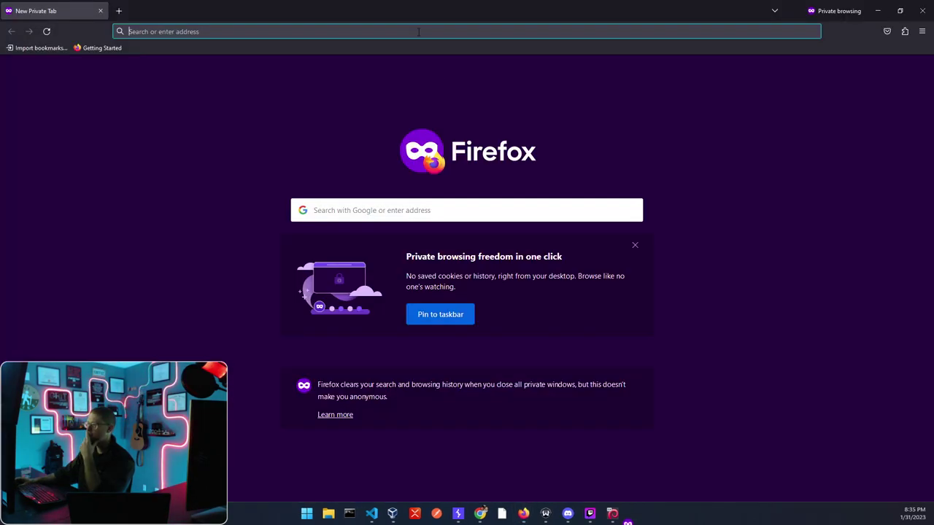
{"action": "left_click_drag", "start_coordinate": [419, 10], "coordinate": [591, 136]}
{"action": "left_click", "coordinate": [281, 33]}
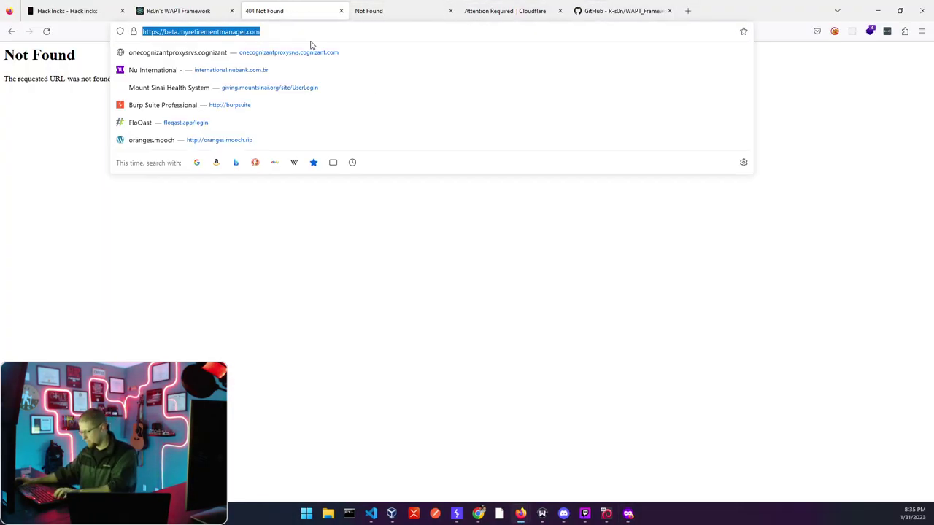
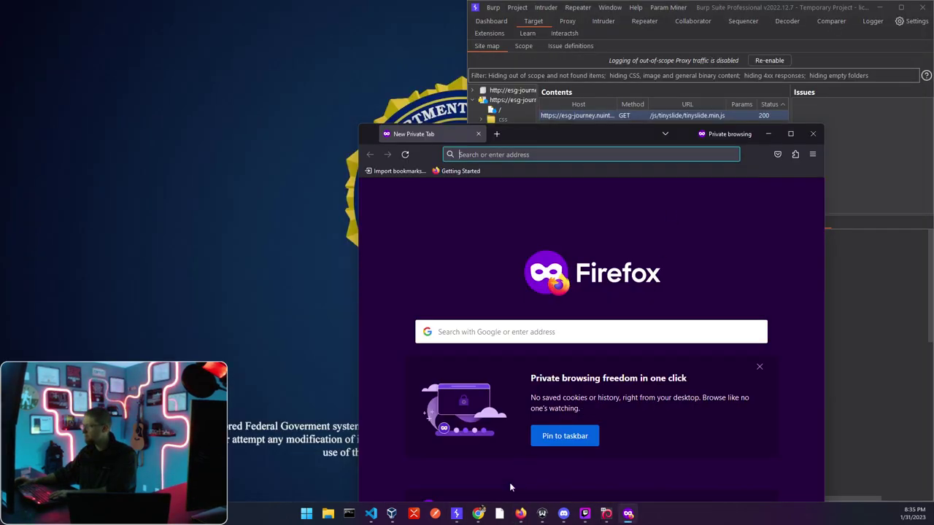
{"action": "left_click", "coordinate": [530, 154]}
{"action": "type", "text": "https://beta.myretirementmanager.com"}
{"action": "key", "text": "Return"}
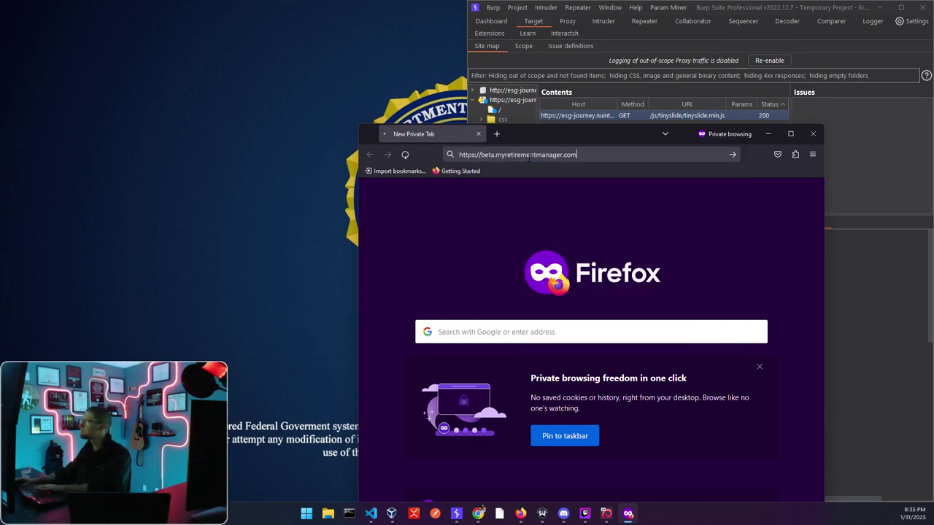
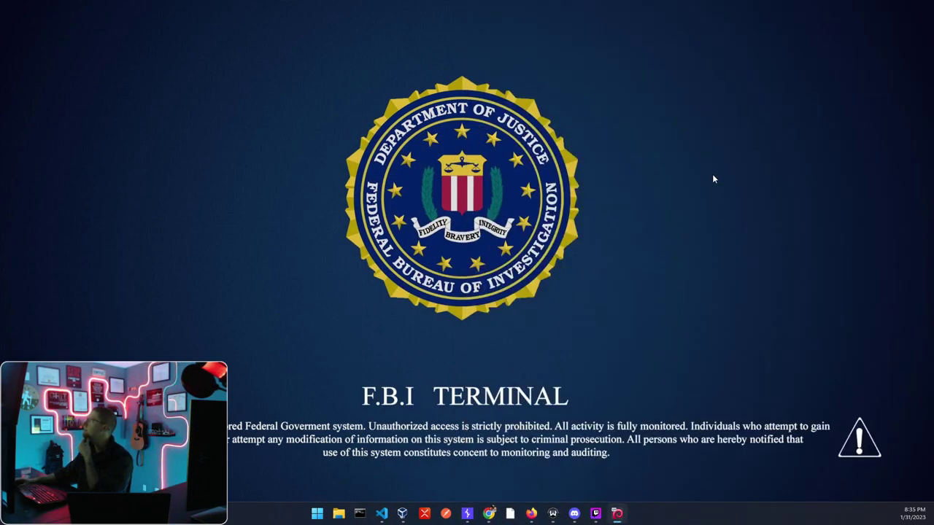
Step: Return to the regular browser window, turn on proxy interception in Burp Suite and reload the beta host
{"action": "left_click", "coordinate": [530, 514]}
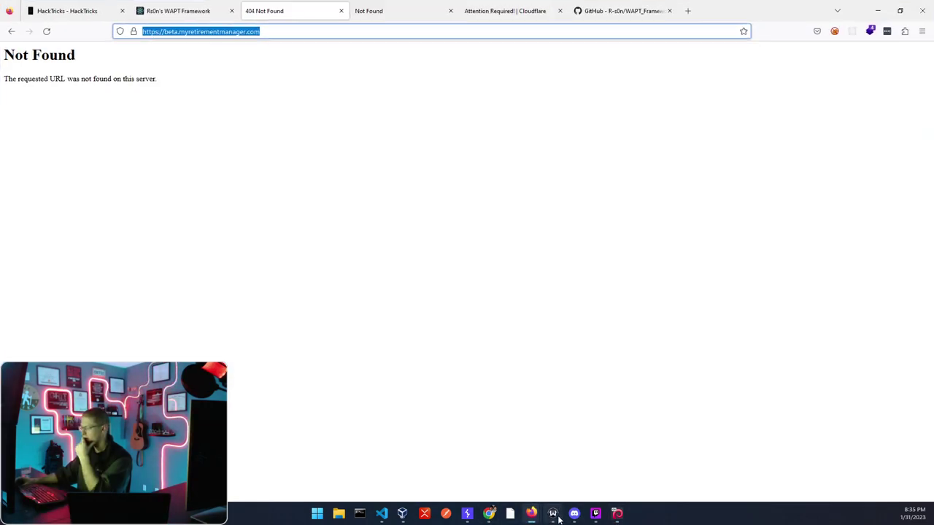
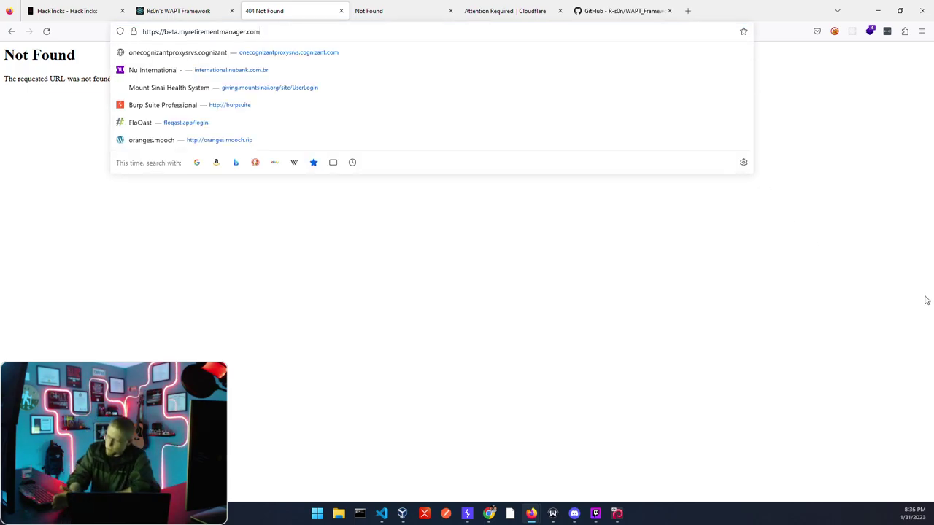
{"action": "left_click", "coordinate": [156, 214]}
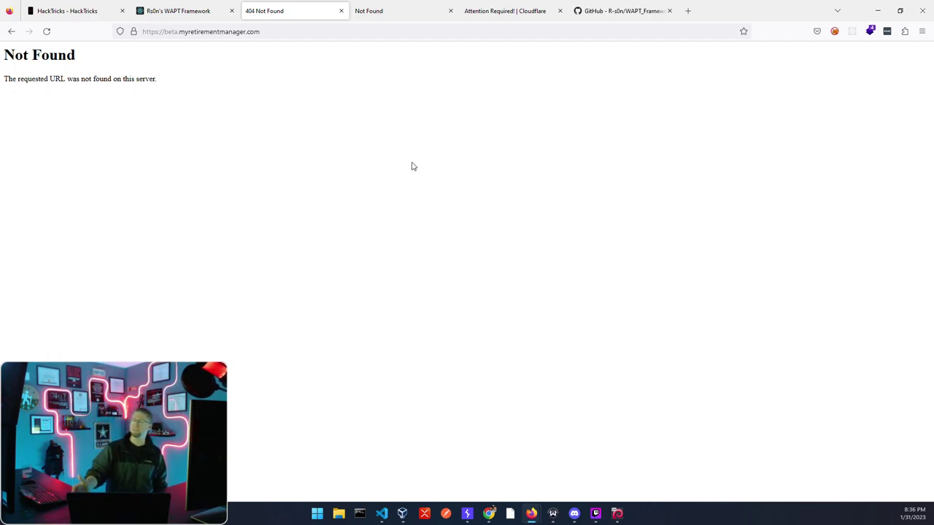
{"action": "left_click", "coordinate": [329, 33]}
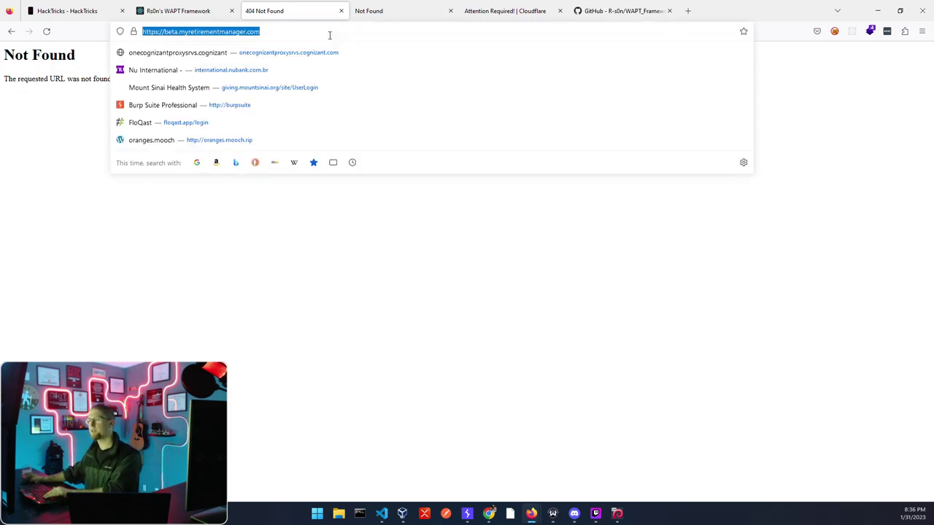
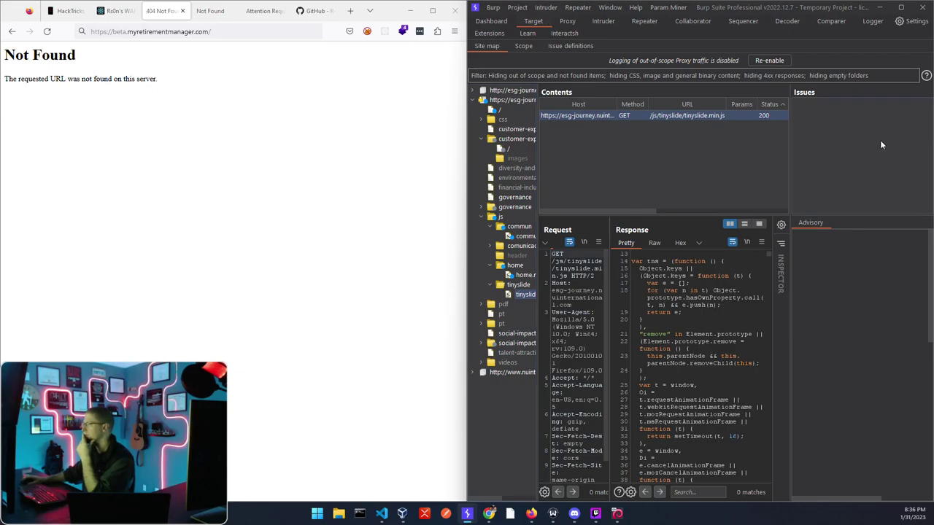
{"action": "left_click", "coordinate": [567, 22]}
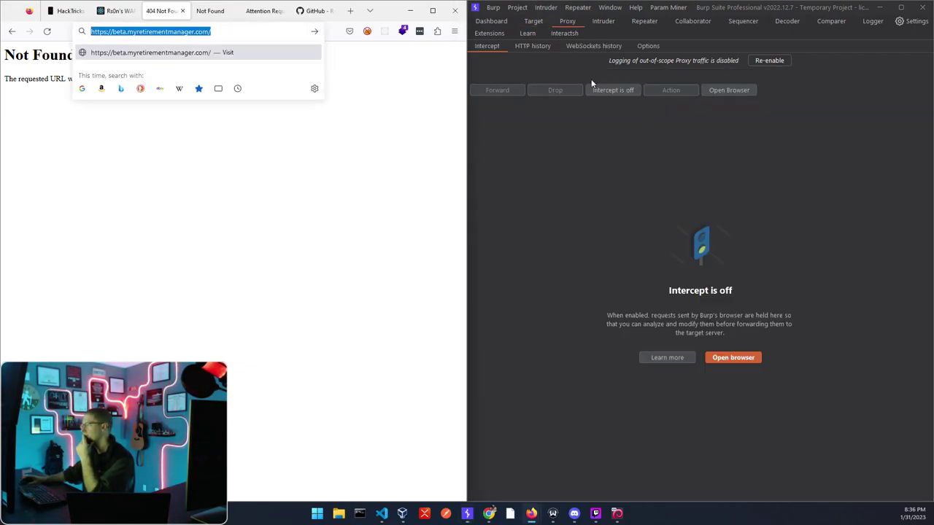
{"action": "left_click", "coordinate": [611, 90]}
{"action": "left_click", "coordinate": [227, 34]}
{"action": "key", "text": "Return"}
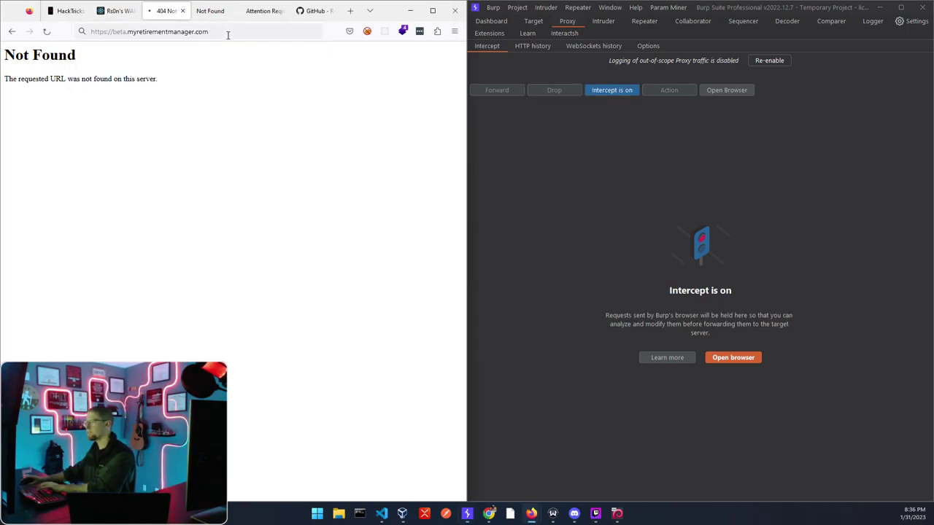
Step: Switch FoxyProxy to the Burp proxy and reload the beta host so its request is intercepted
{"action": "left_click", "coordinate": [367, 30]}
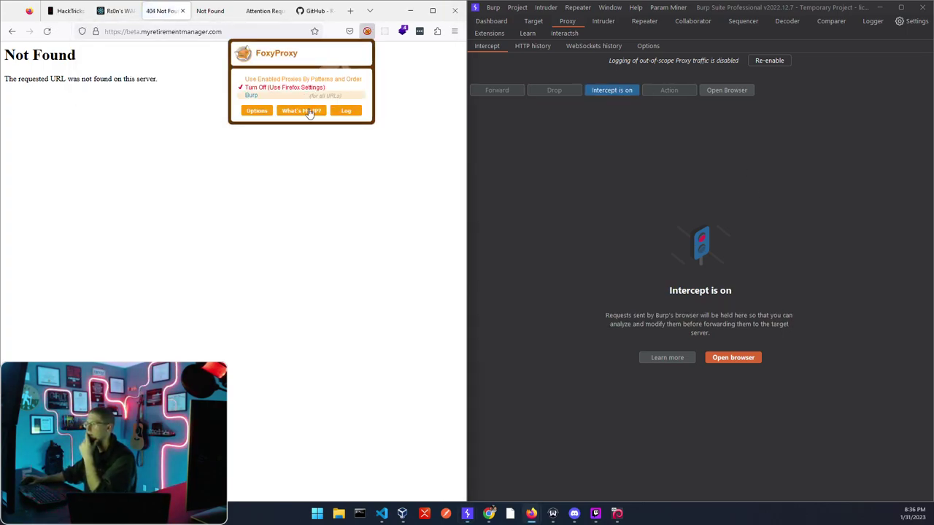
{"action": "left_click", "coordinate": [281, 97]}
{"action": "left_click", "coordinate": [170, 32]}
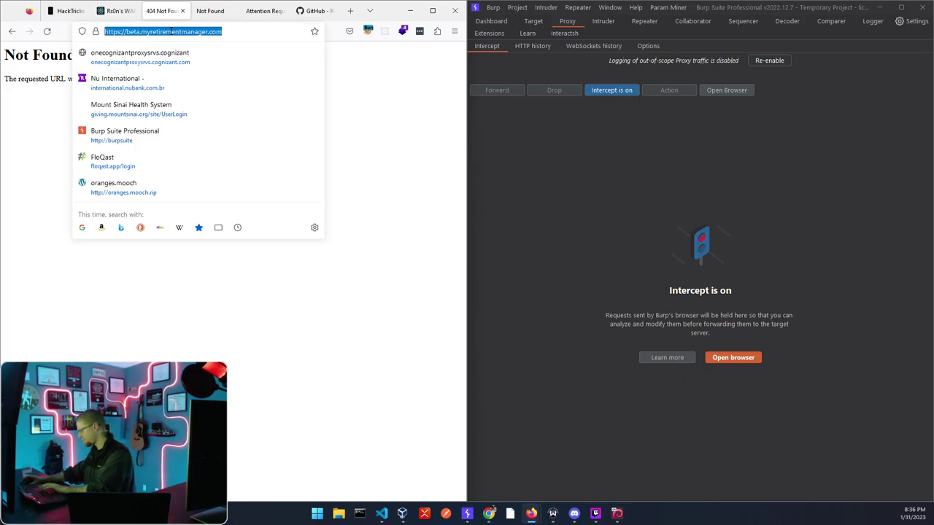
{"action": "key", "text": "Return"}
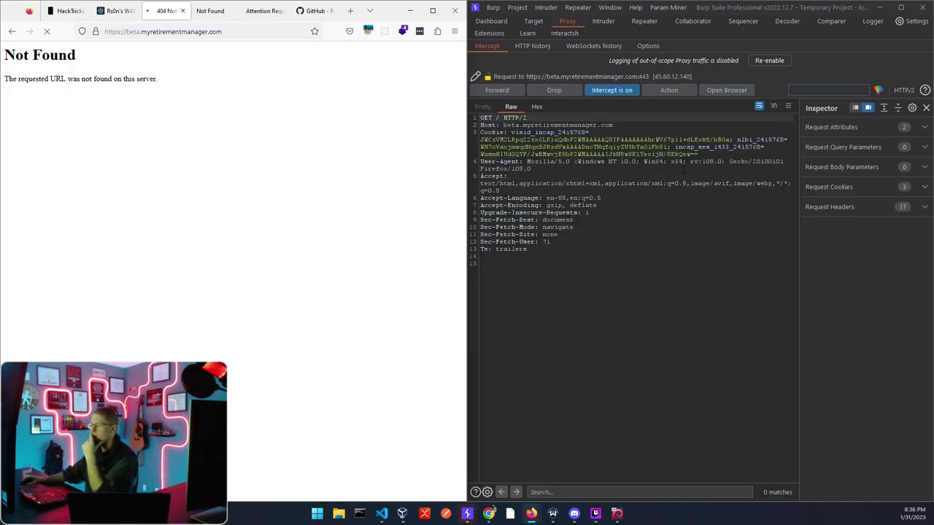
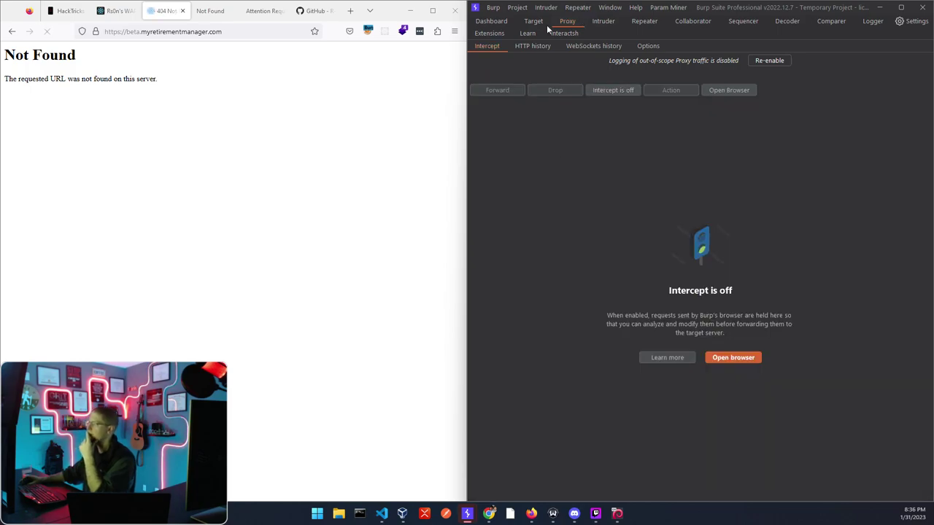
Step: Maximize Burp Suite and add the host myretirementmanager to the included target scope with any protocol
{"action": "left_click", "coordinate": [543, 22]}
{"action": "left_click", "coordinate": [901, 7]}
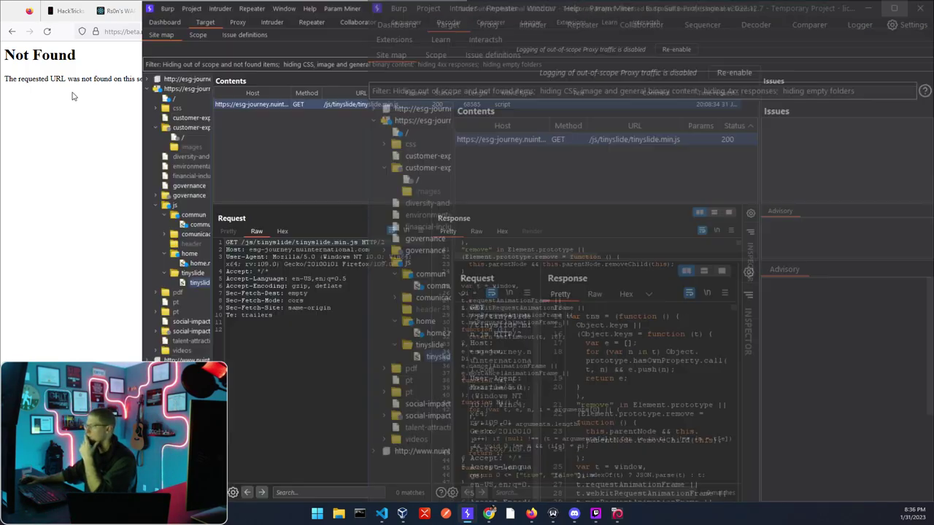
{"action": "left_click", "coordinate": [55, 35]}
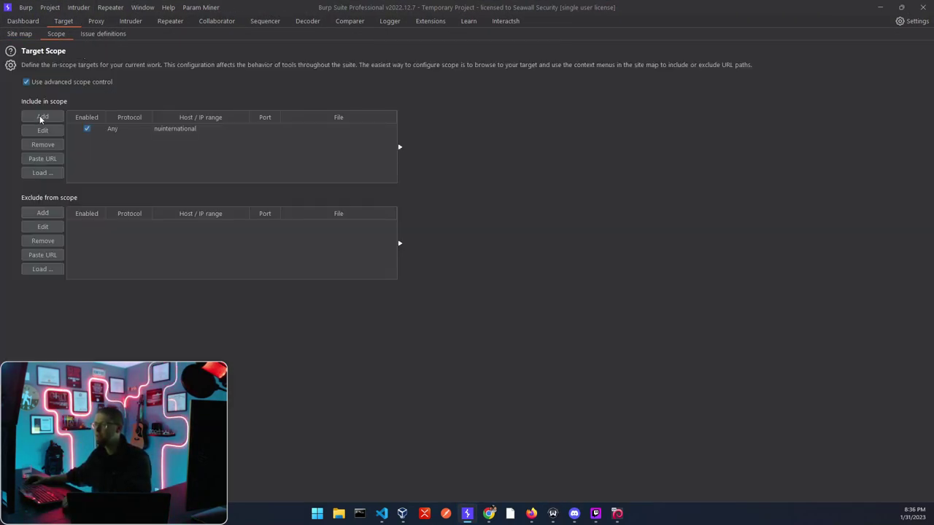
{"action": "left_click", "coordinate": [42, 116]}
{"action": "left_click", "coordinate": [436, 246]}
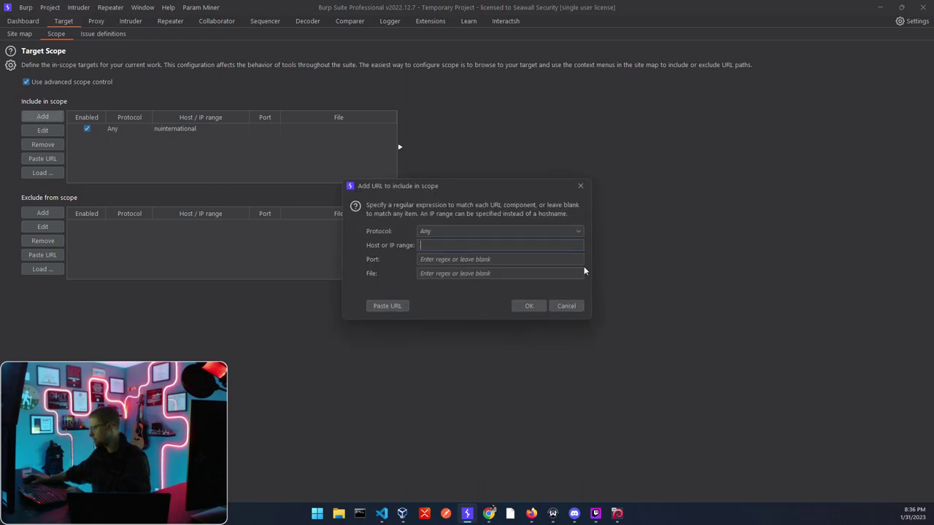
{"action": "type", "text": "myretirementmanager"}
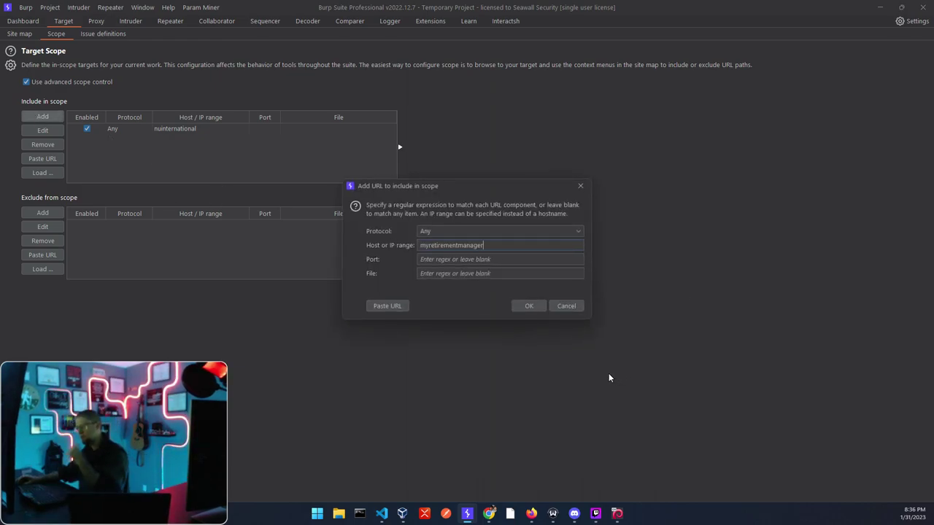
{"action": "left_click", "coordinate": [532, 306]}
Step: Check the site map for the newly scoped target, comparing it with the target scope settings
{"action": "left_click", "coordinate": [20, 35]}
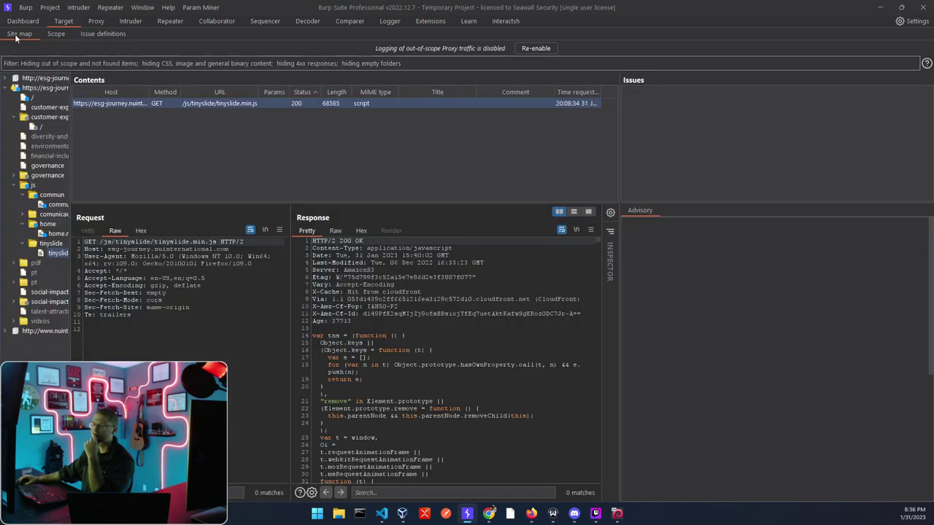
{"action": "left_click", "coordinate": [56, 34]}
{"action": "left_click", "coordinate": [19, 34]}
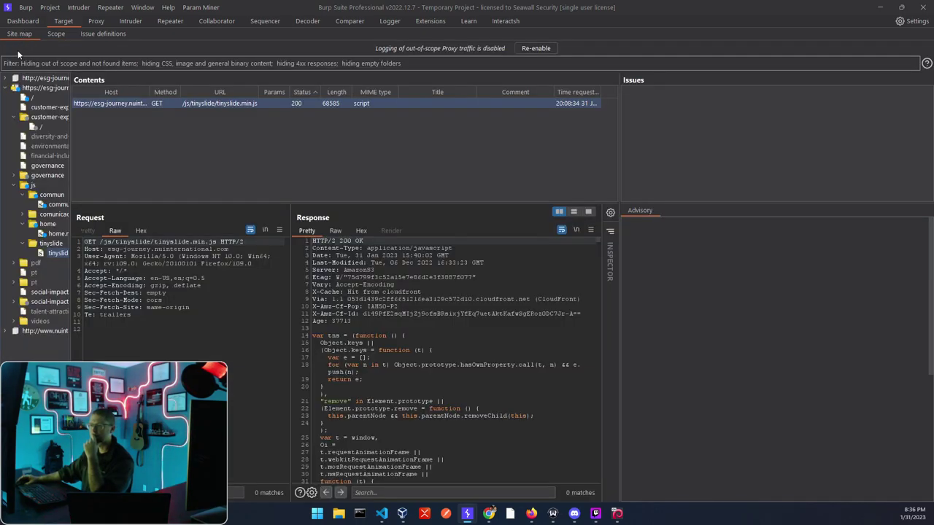
{"action": "left_click_drag", "start_coordinate": [71, 103], "coordinate": [269, 113]}
{"action": "left_click", "coordinate": [5, 88]}
{"action": "left_click", "coordinate": [5, 98]}
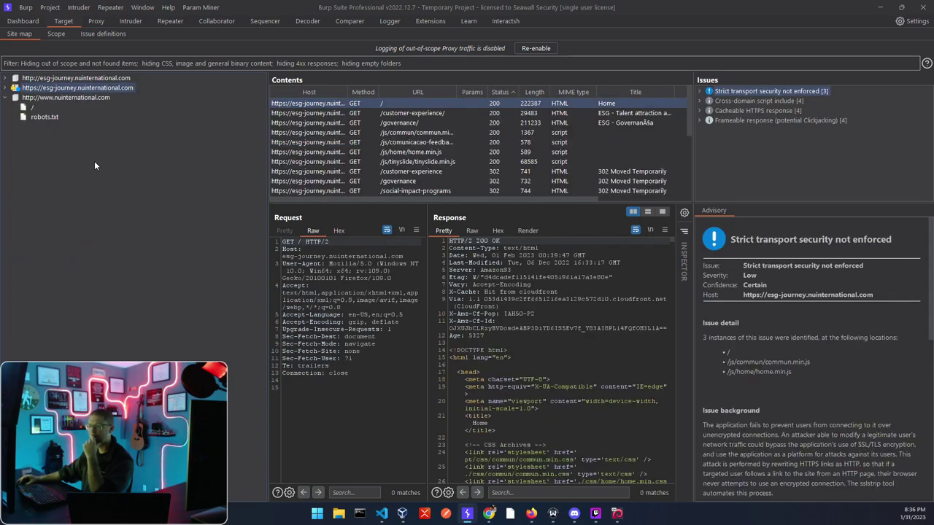
{"action": "left_click", "coordinate": [45, 118]}
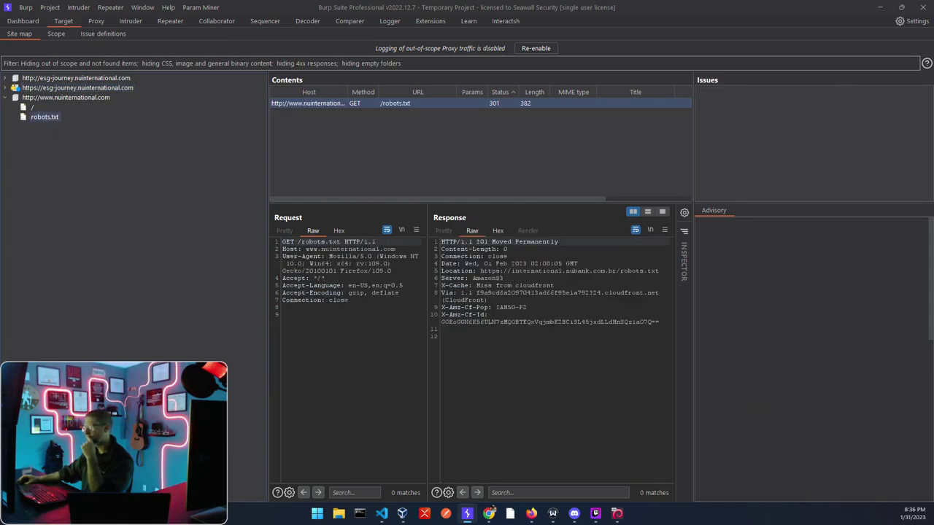
{"action": "left_click", "coordinate": [70, 98]}
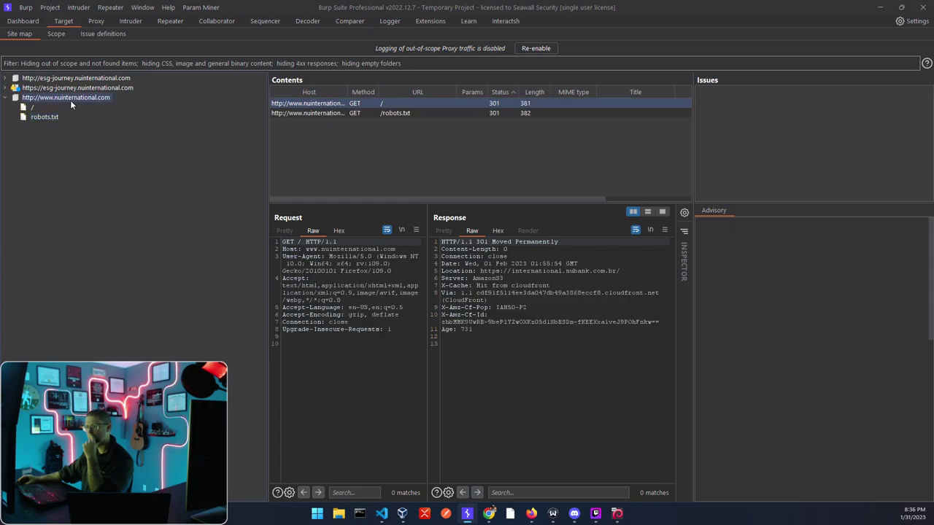
Step: Compare the target scope entries with the hosts listed in the site map
{"action": "left_click", "coordinate": [54, 34]}
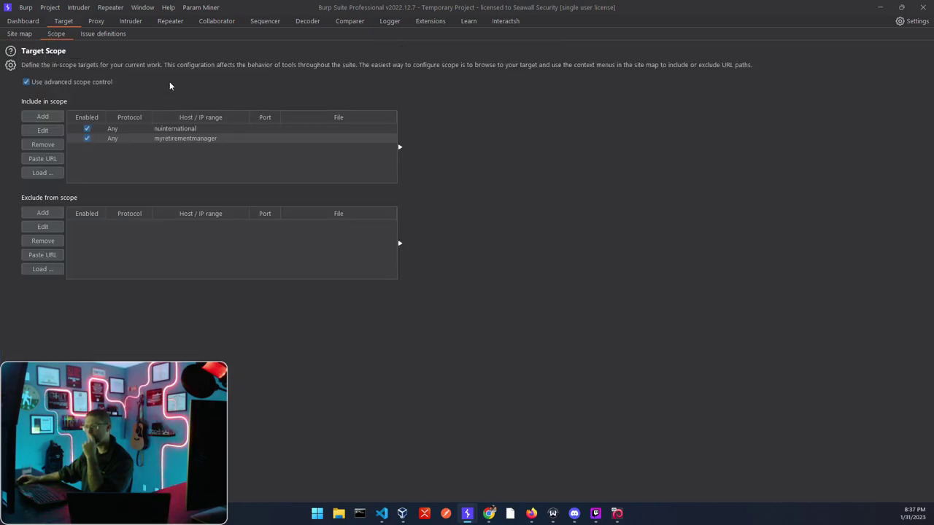
{"action": "left_click", "coordinate": [10, 34]}
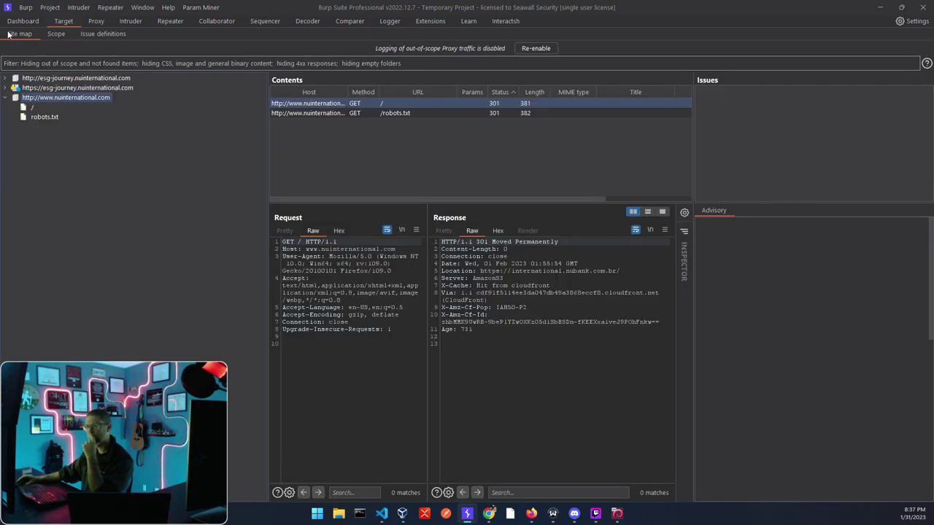
{"action": "left_click", "coordinate": [50, 35]}
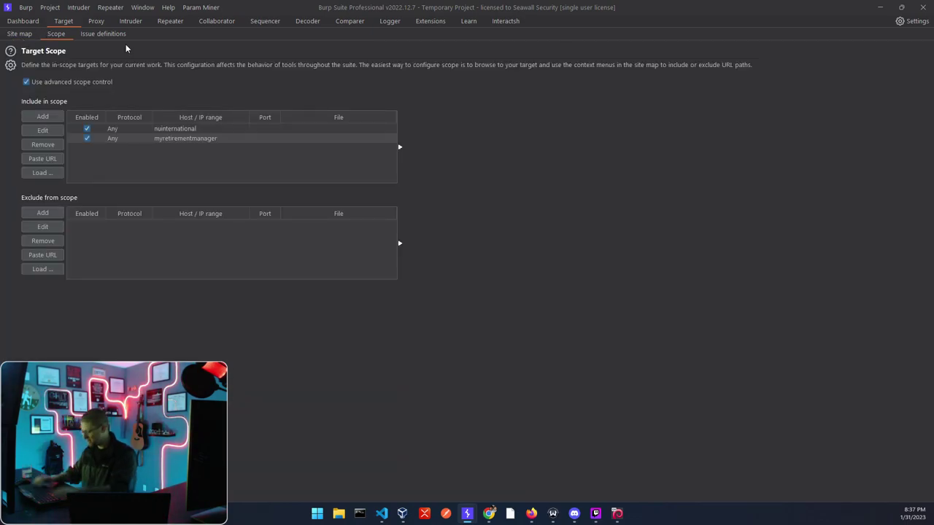
Step: Snap Burp Suite beside the browser and request the /test path on beta.myretirementmanager.com
{"action": "key", "text": "super+Right"}
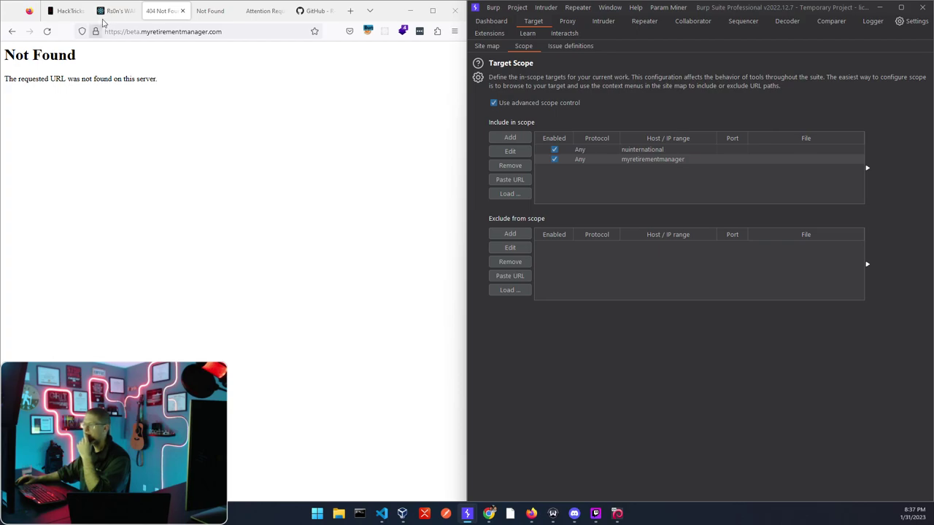
{"action": "left_click", "coordinate": [256, 31]}
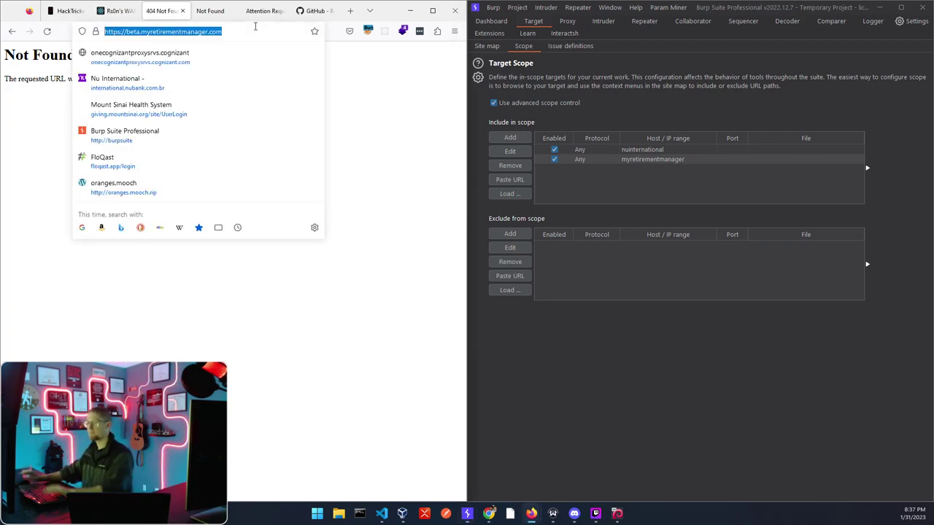
{"action": "key", "text": "End"}
{"action": "type", "text": "/test"}
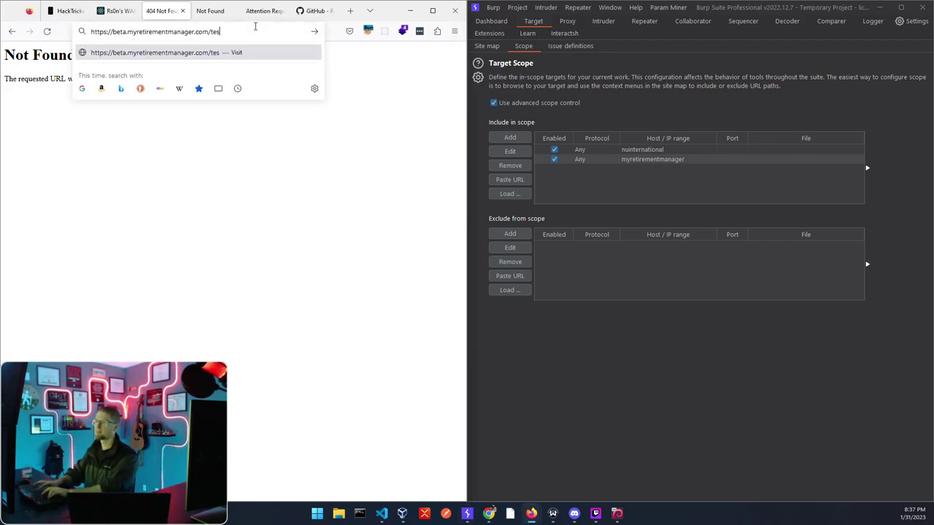
{"action": "key", "text": "Return"}
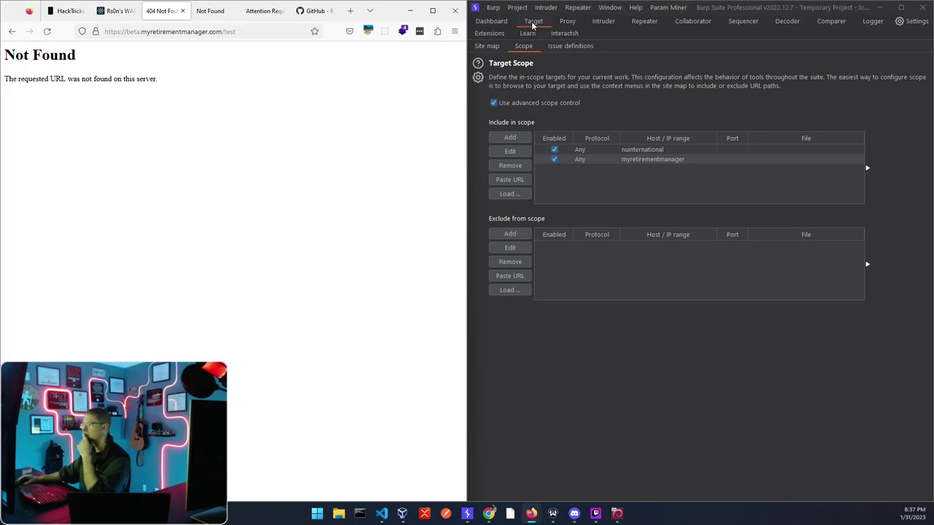
Step: Recheck the site map and turn off its filter that shows only in-scope items
{"action": "left_click", "coordinate": [486, 46]}
{"action": "left_click", "coordinate": [473, 110]}
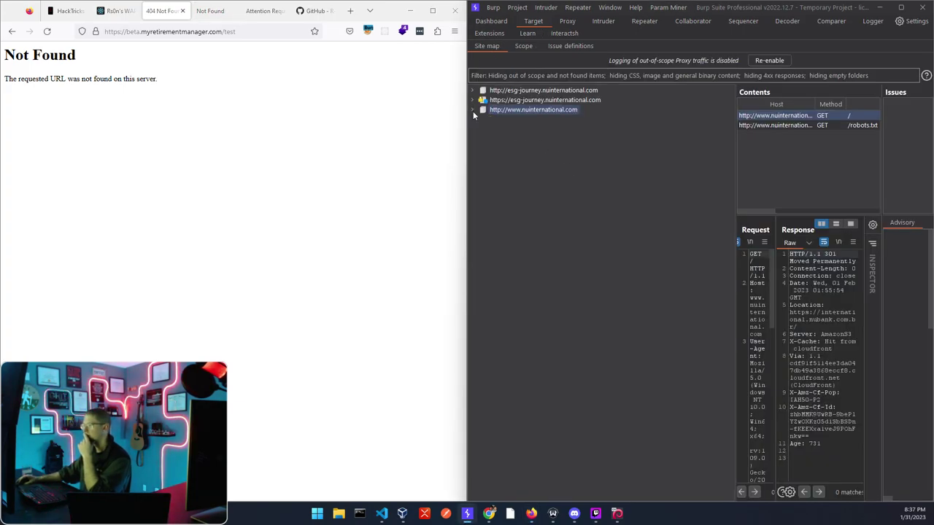
{"action": "left_click", "coordinate": [584, 75]}
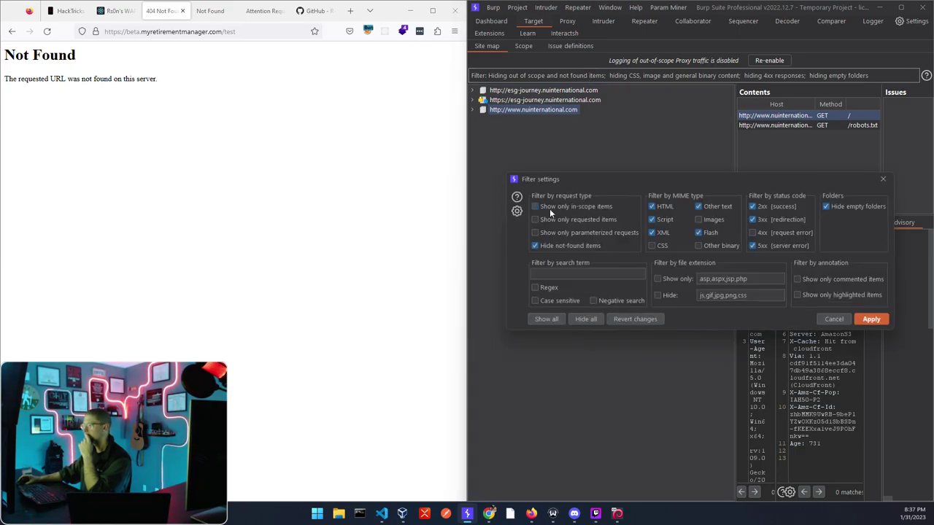
{"action": "left_click", "coordinate": [871, 318]}
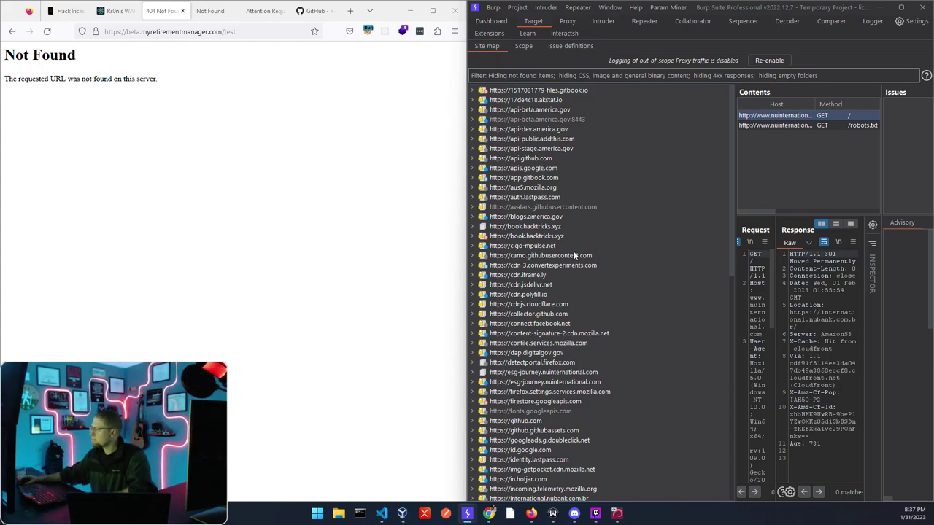
{"action": "left_click", "coordinate": [522, 45]}
{"action": "left_click", "coordinate": [474, 45]}
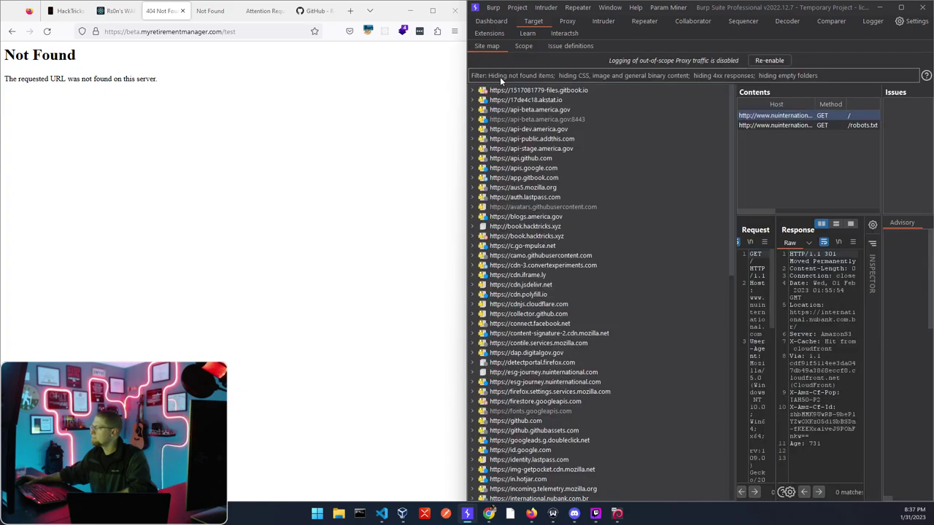
Step: Restrict the site map to in-scope items again and apply the filter
{"action": "left_click", "coordinate": [501, 76]}
{"action": "left_click", "coordinate": [537, 206]}
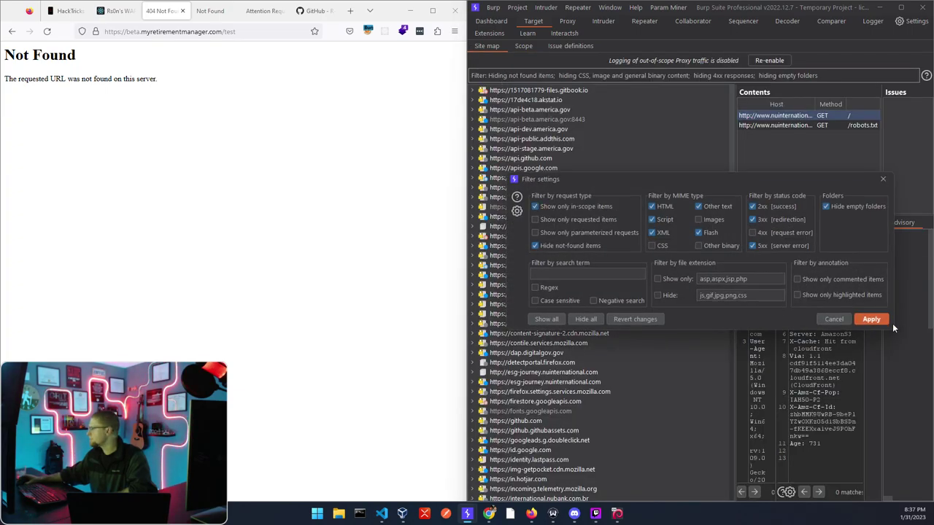
{"action": "left_click", "coordinate": [867, 317]}
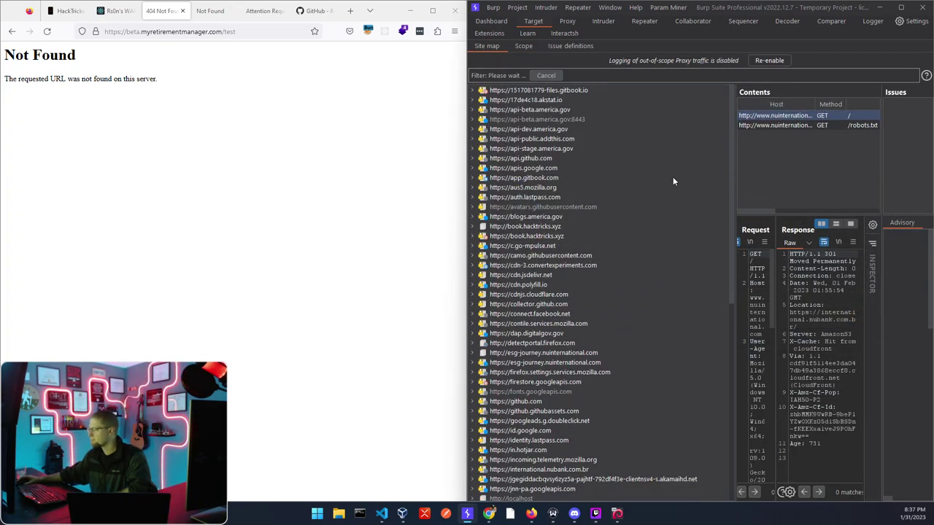
Step: Switch to the WAPT Framework in a maximized browser to review the Mismatched SSL Certificate findings, rechecking Burp's site map
{"action": "left_click", "coordinate": [114, 10]}
{"action": "left_click", "coordinate": [144, 102]}
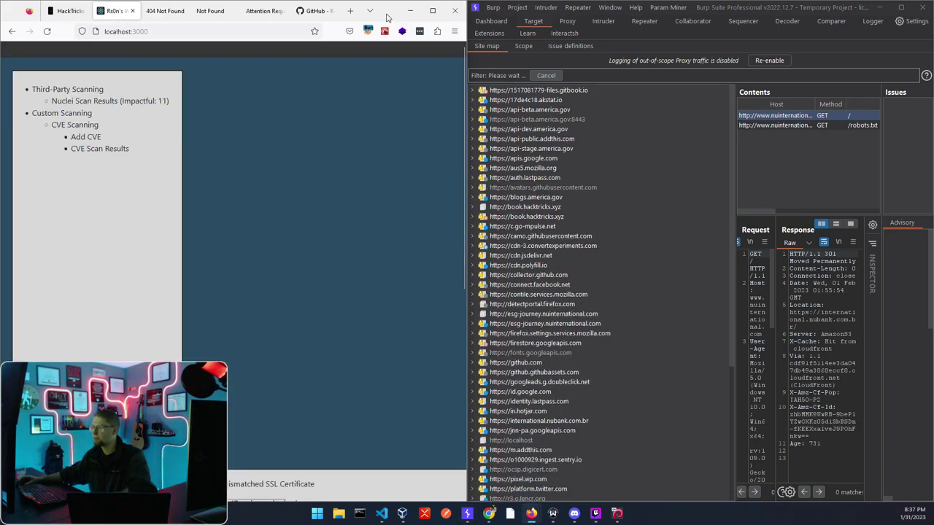
{"action": "left_click", "coordinate": [433, 10]}
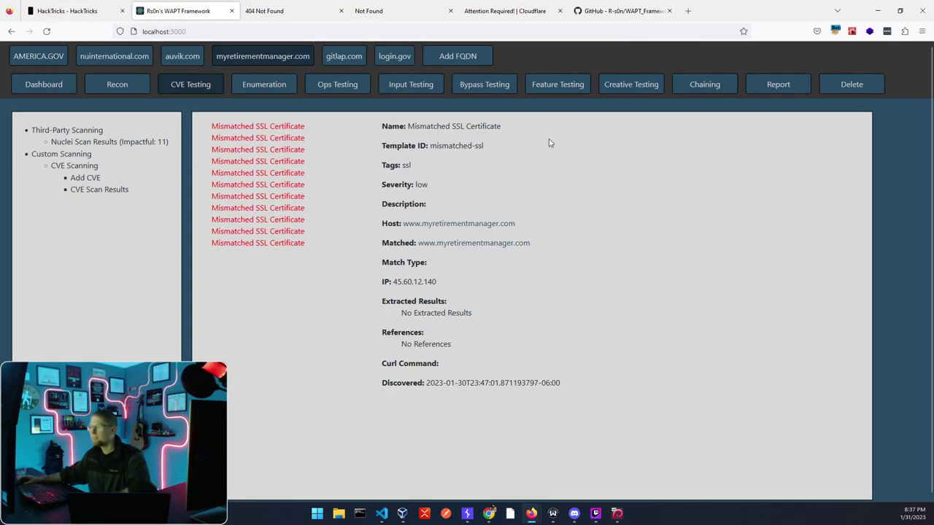
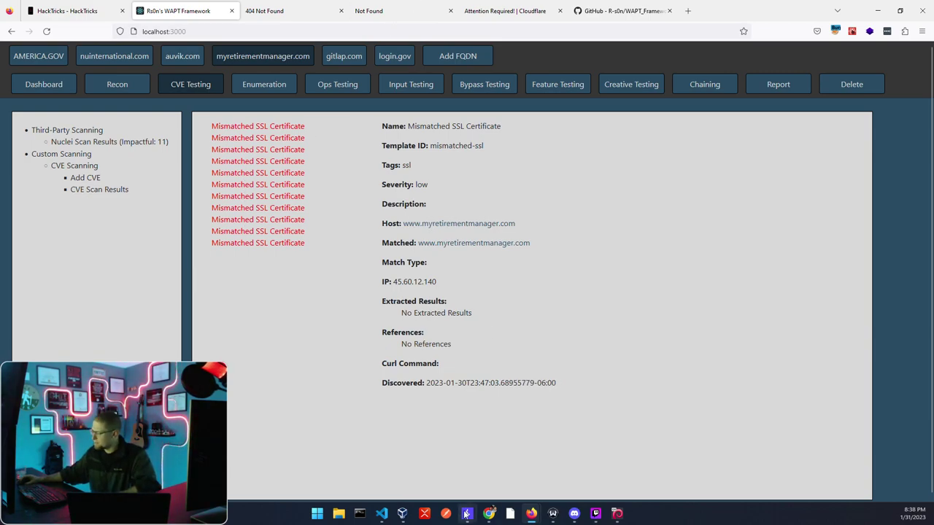
{"action": "left_click", "coordinate": [466, 513]}
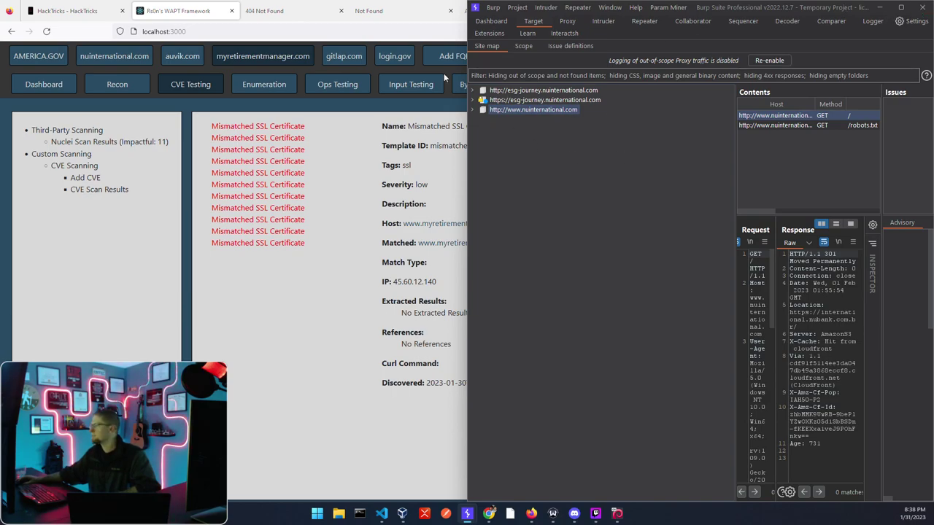
{"action": "left_click", "coordinate": [331, 426]}
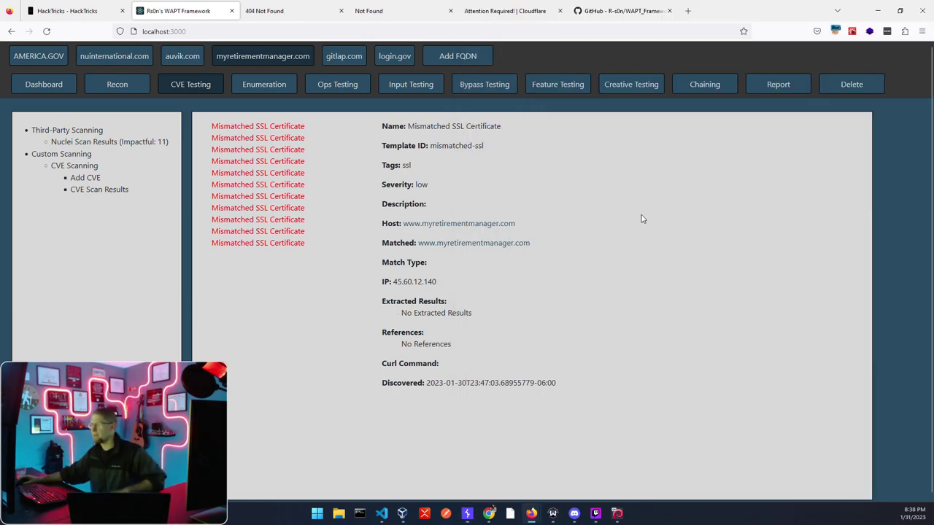
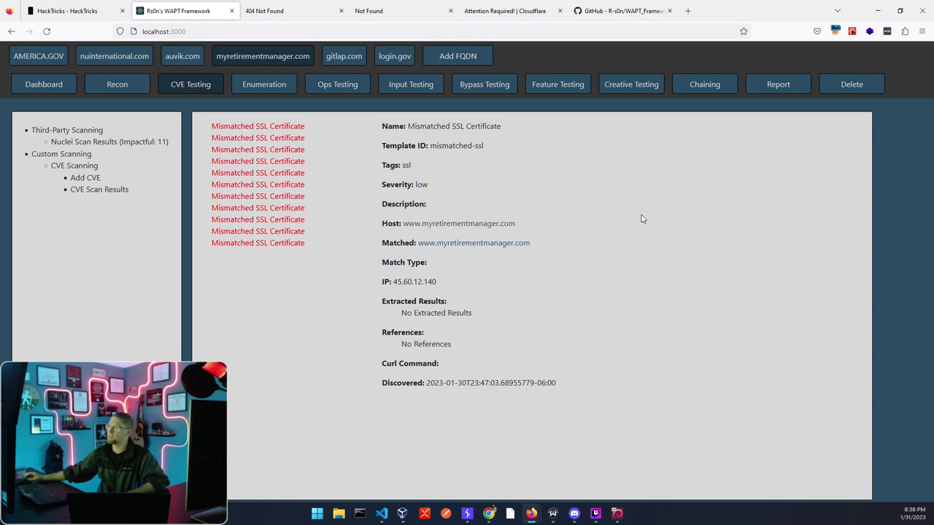
Step: Check the beta host's technologies with Wappalyzer, open the Apache HTTP Server details page and close it
{"action": "left_click", "coordinate": [253, 13]}
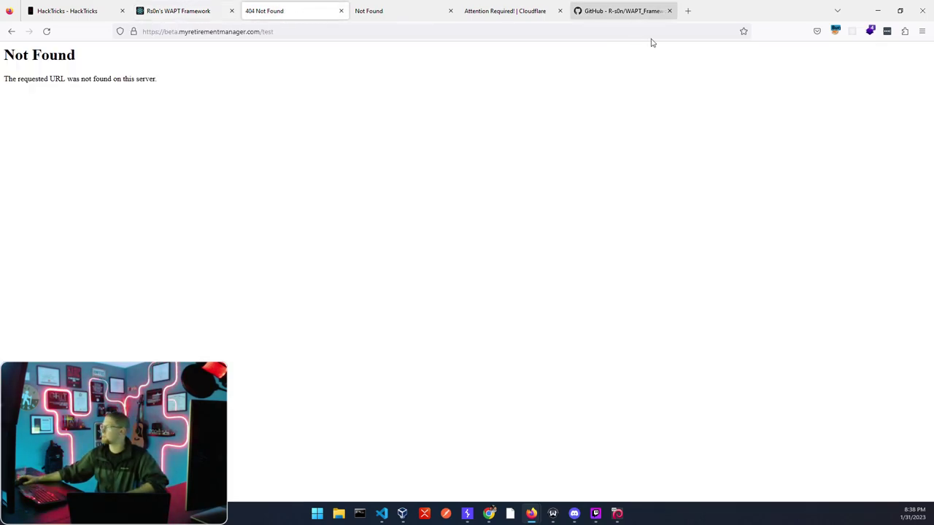
{"action": "left_click", "coordinate": [875, 33]}
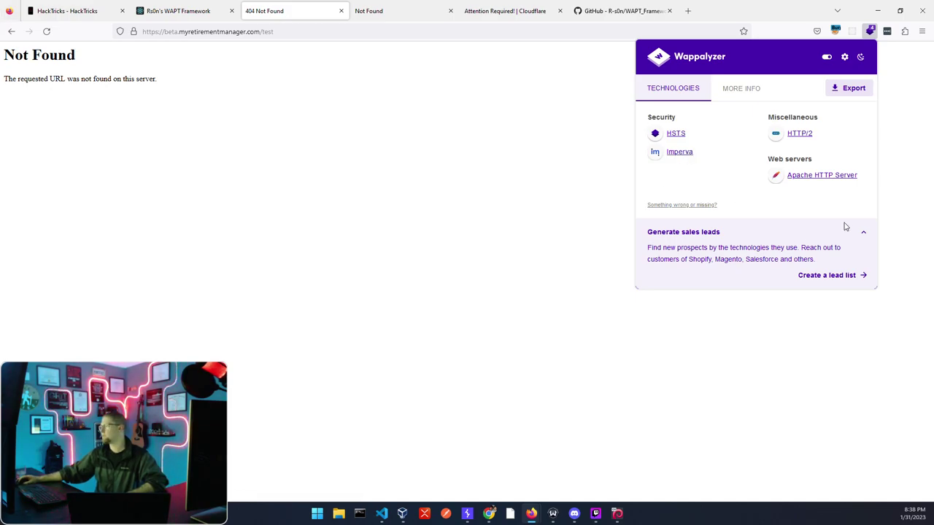
{"action": "left_click", "coordinate": [794, 176]}
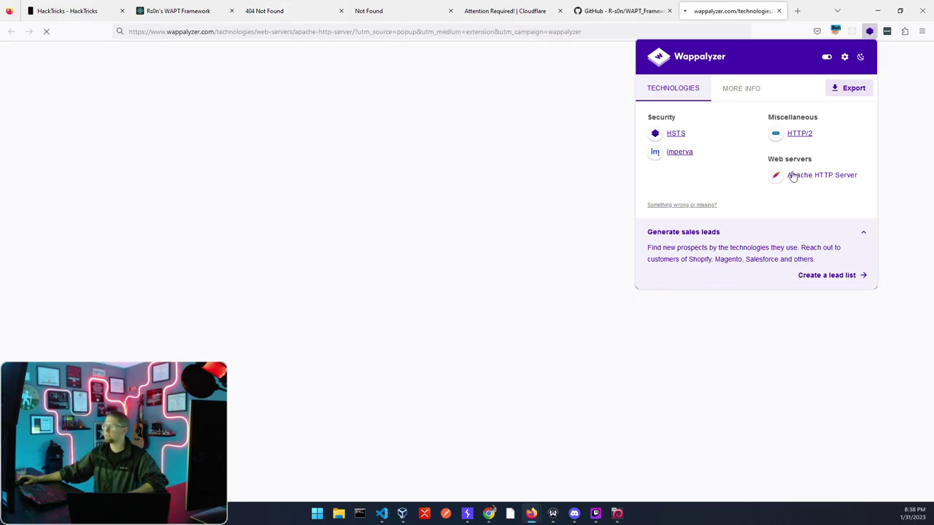
{"action": "left_click", "coordinate": [778, 10]}
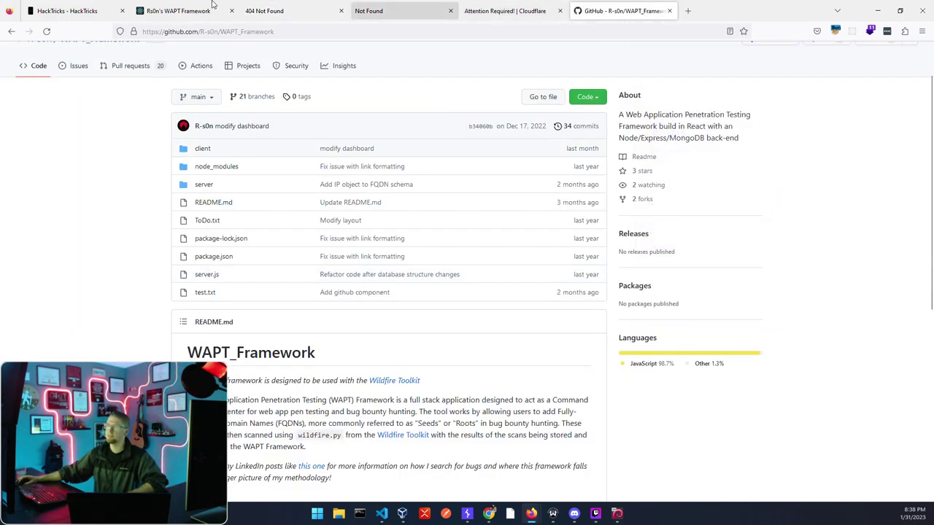
Step: Return to the beta host page and re-examine its detected technologies in Wappalyzer
{"action": "left_click", "coordinate": [186, 10]}
{"action": "left_click", "coordinate": [309, 10]}
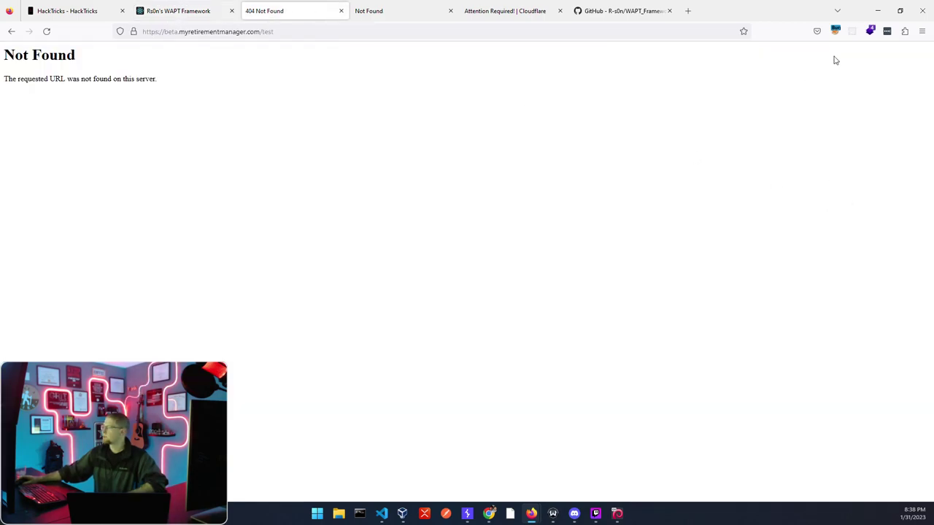
{"action": "left_click", "coordinate": [869, 31]}
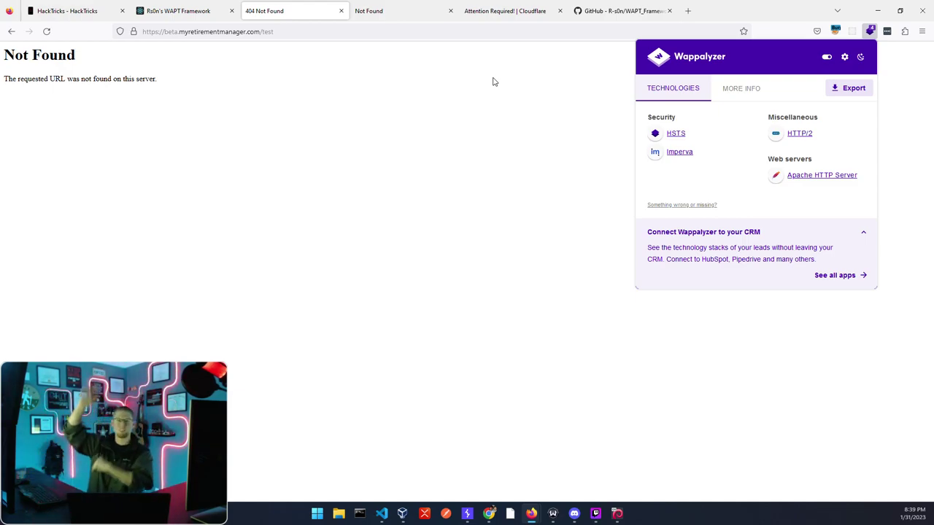
{"action": "left_click", "coordinate": [492, 82]}
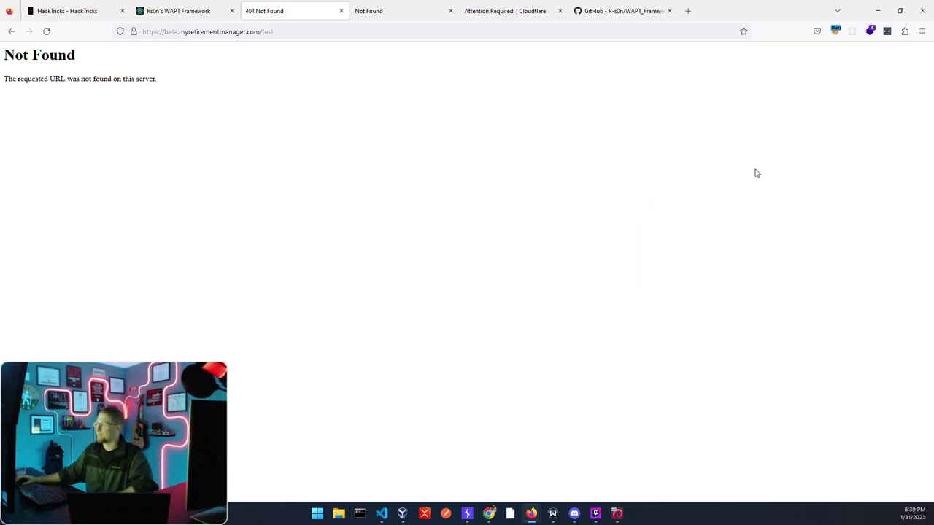
{"action": "left_click", "coordinate": [857, 34]}
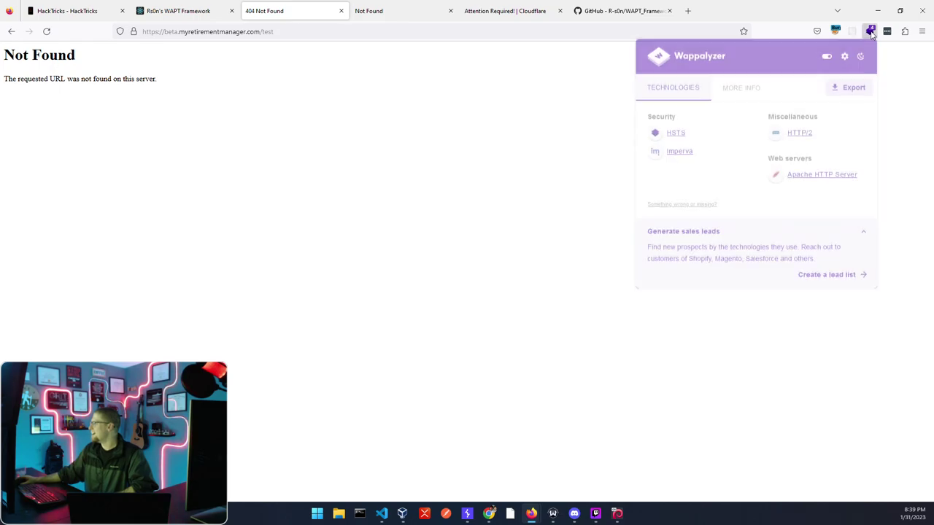
{"action": "left_click", "coordinate": [339, 163]}
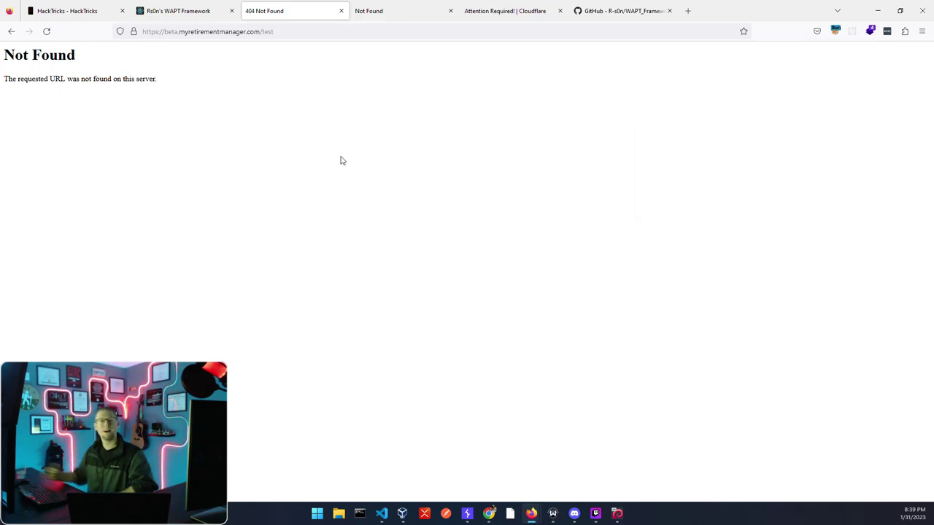
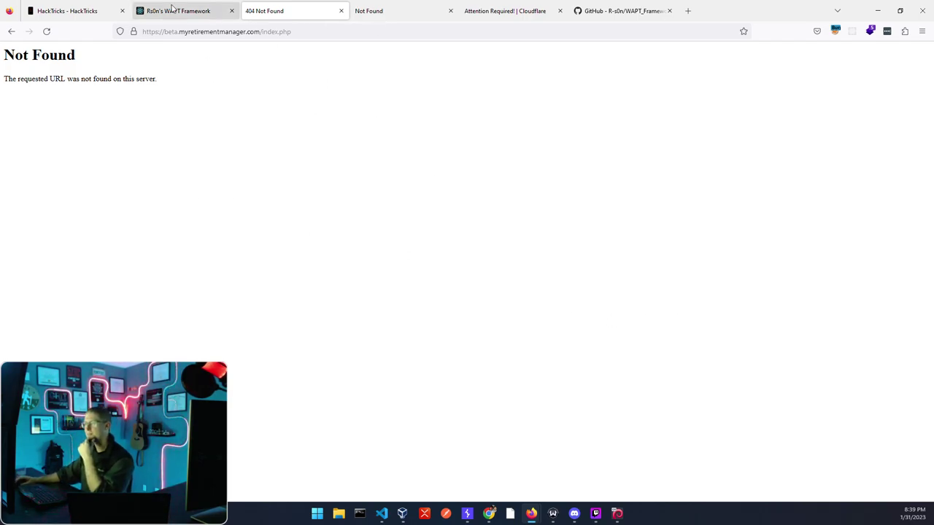
Step: Open the WAPT Framework dashboard for myretirementmanager.com and look through its live domains
{"action": "left_click", "coordinate": [172, 9]}
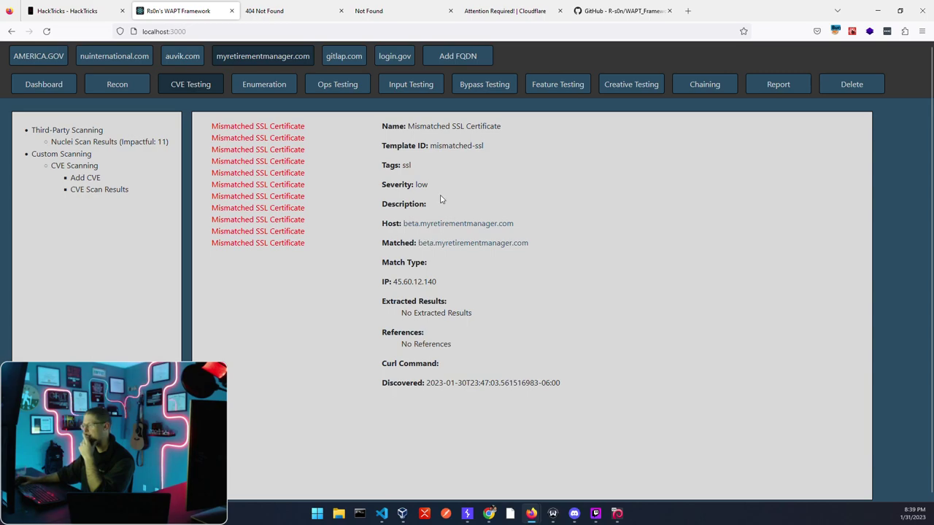
{"action": "left_click", "coordinate": [47, 87]}
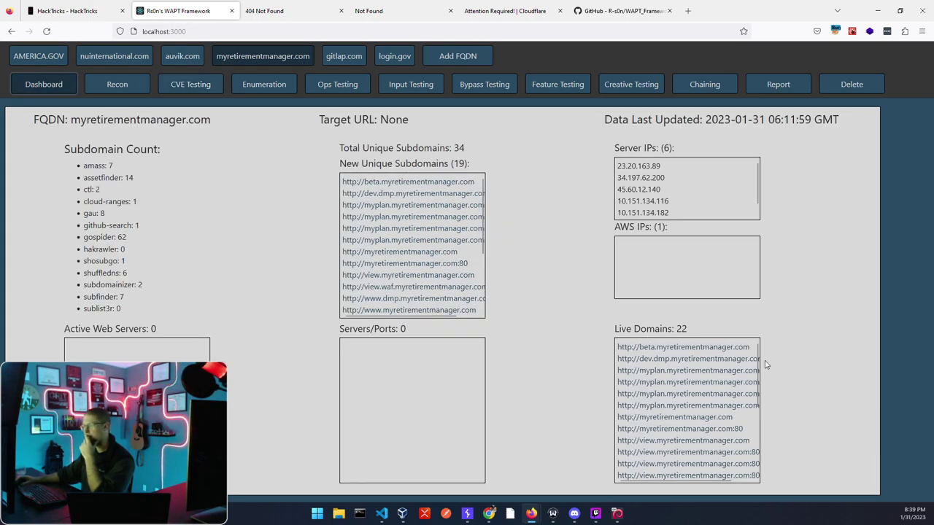
{"action": "scroll", "coordinate": [687, 357], "scroll_direction": "down", "scroll_amount": 3}
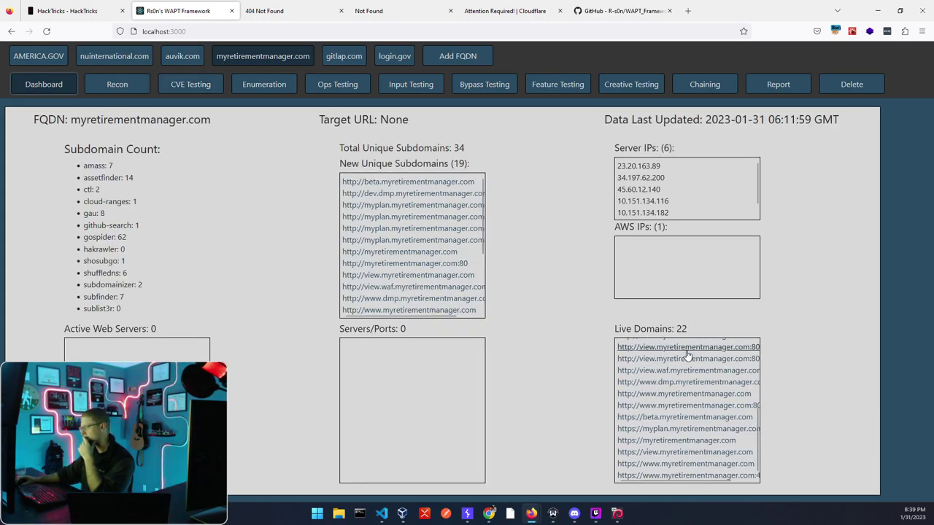
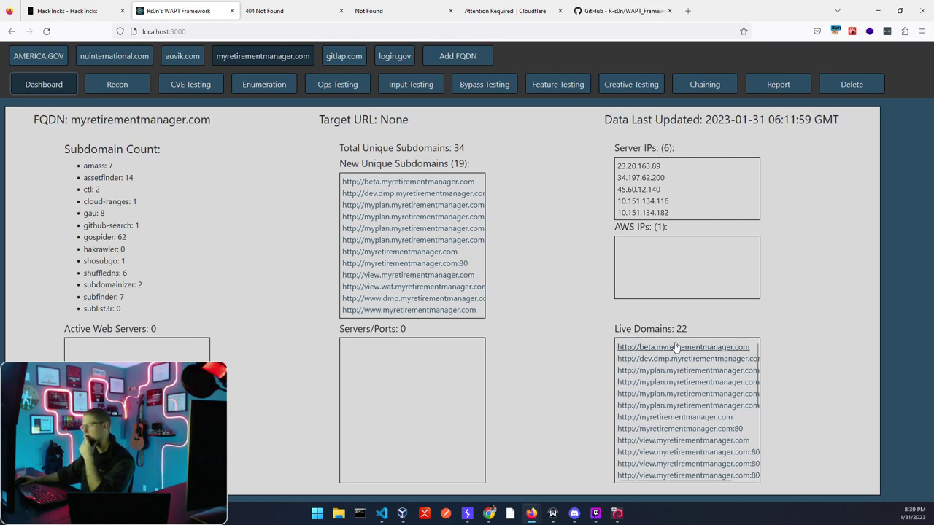
Step: Open the beta host from the live domains, return to the WAPT Framework dashboard and look through the live domains list
{"action": "left_click", "coordinate": [675, 347]}
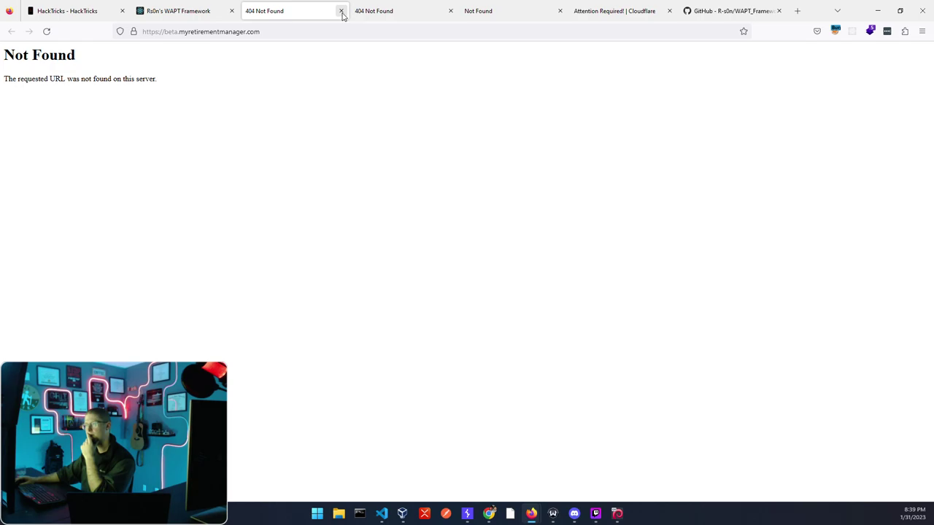
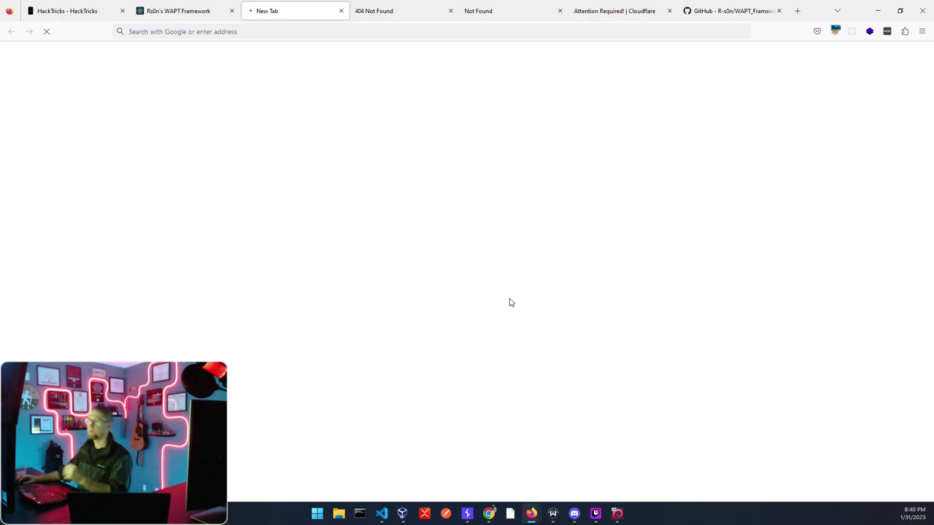
{"action": "left_click", "coordinate": [207, 10]}
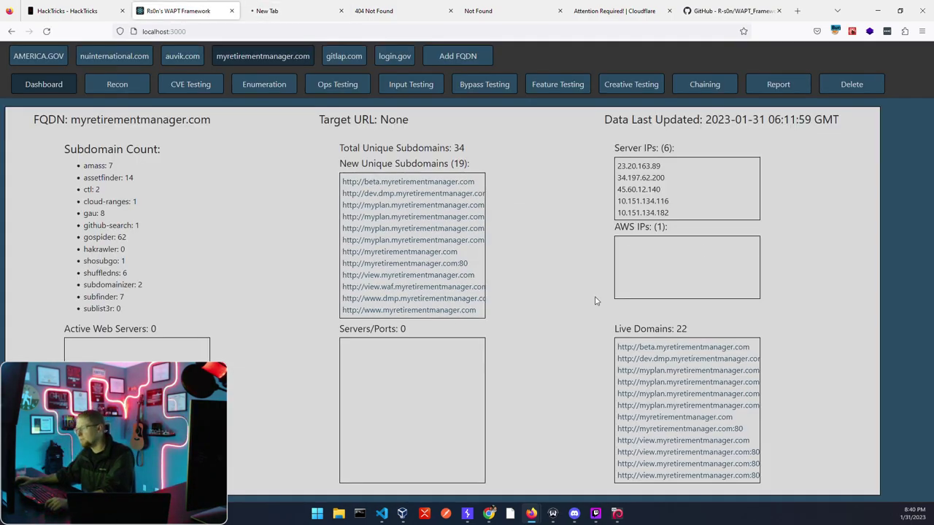
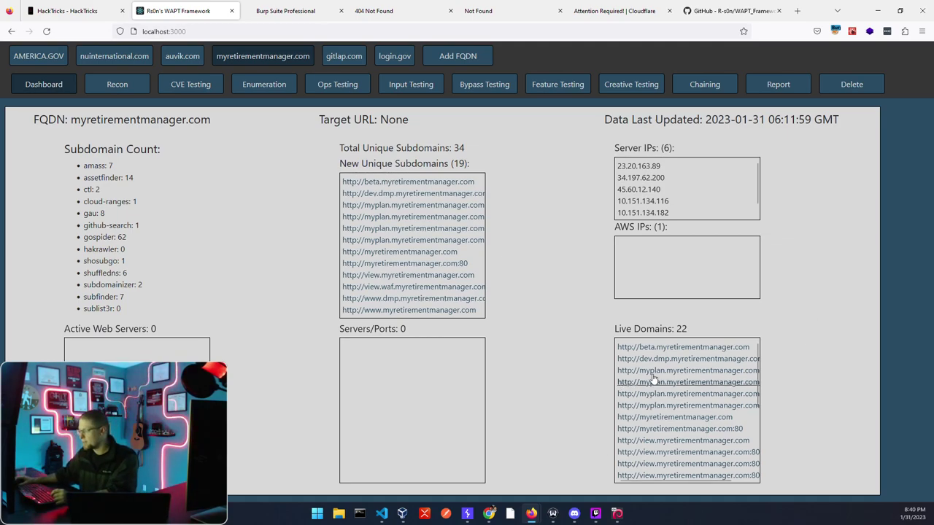
{"action": "scroll", "coordinate": [653, 376], "scroll_direction": "down", "scroll_amount": 3}
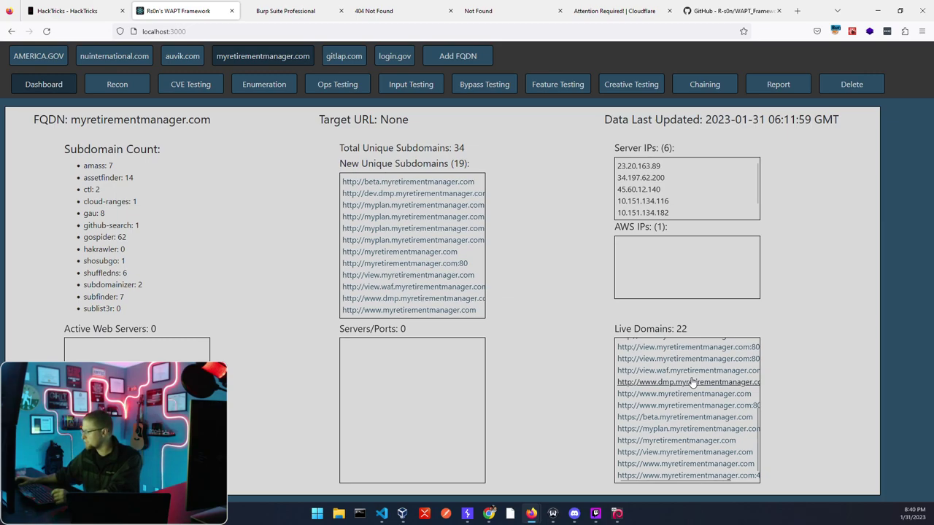
{"action": "scroll", "coordinate": [707, 442], "scroll_direction": "up", "scroll_amount": 5}
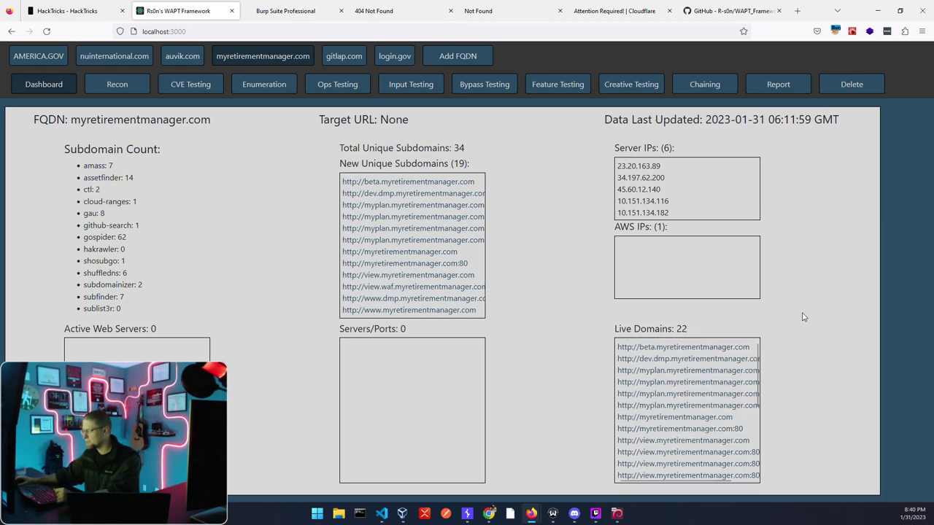
{"action": "scroll", "coordinate": [695, 378], "scroll_direction": "down", "scroll_amount": 1}
{"action": "scroll", "coordinate": [696, 378], "scroll_direction": "down", "scroll_amount": 3}
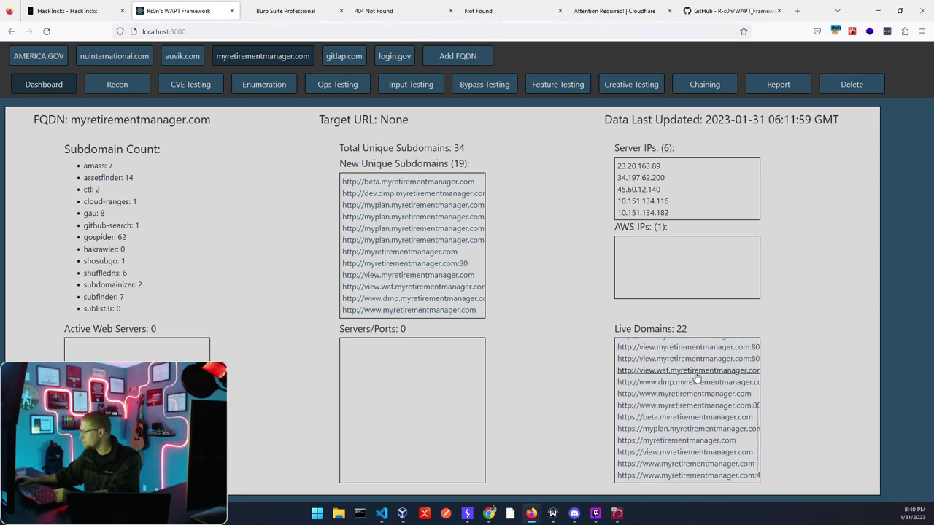
{"action": "scroll", "coordinate": [695, 378], "scroll_direction": "up", "scroll_amount": 4}
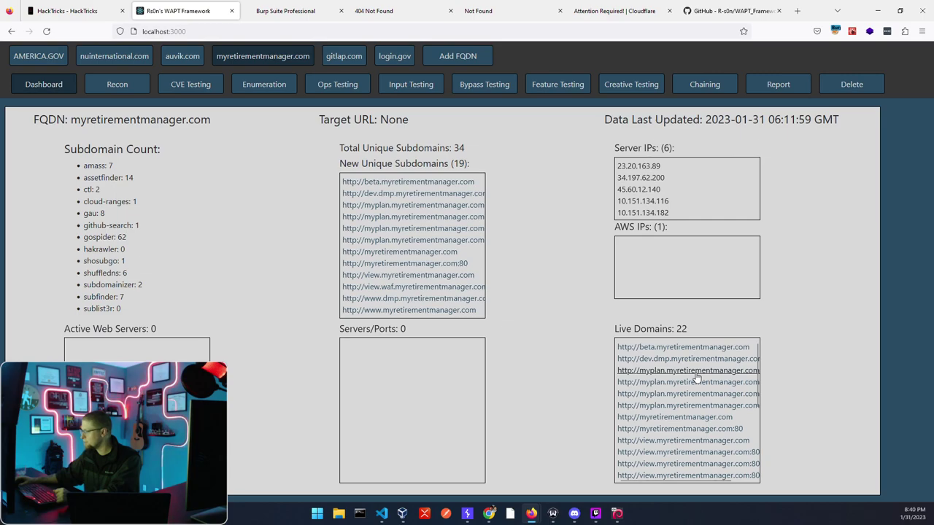
{"action": "left_click", "coordinate": [682, 420]}
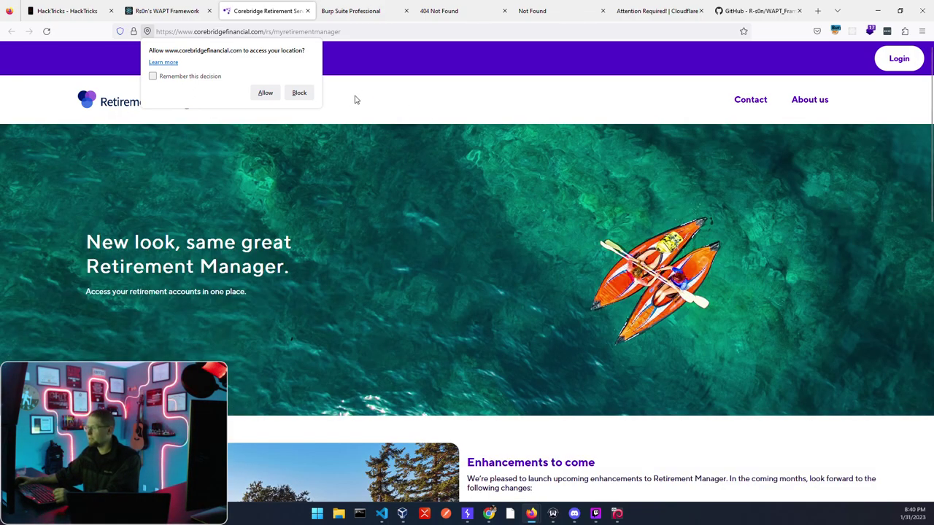
{"action": "left_click", "coordinate": [301, 93]}
{"action": "scroll", "coordinate": [672, 119], "scroll_direction": "down", "scroll_amount": 2}
{"action": "scroll", "coordinate": [669, 121], "scroll_direction": "down", "scroll_amount": 10}
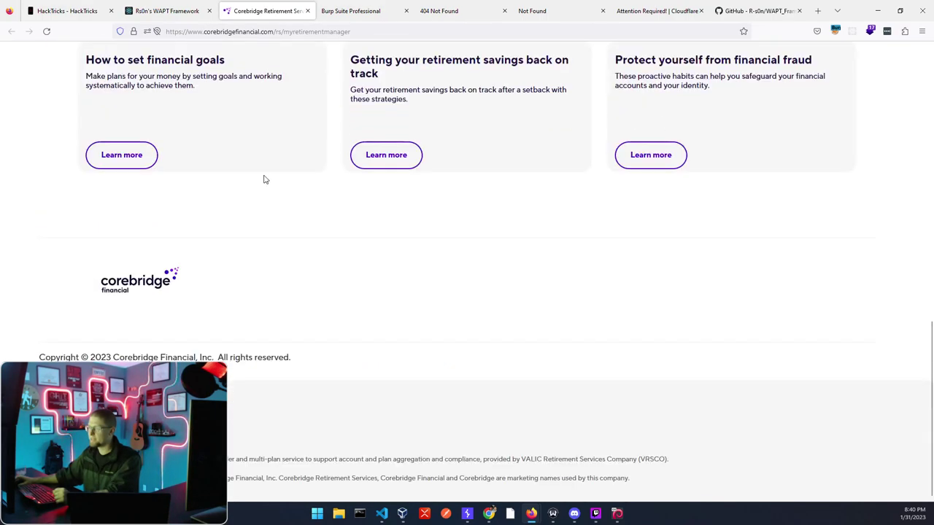
{"action": "scroll", "coordinate": [536, 292], "scroll_direction": "up", "scroll_amount": 10}
{"action": "scroll", "coordinate": [531, 292], "scroll_direction": "up", "scroll_amount": 2}
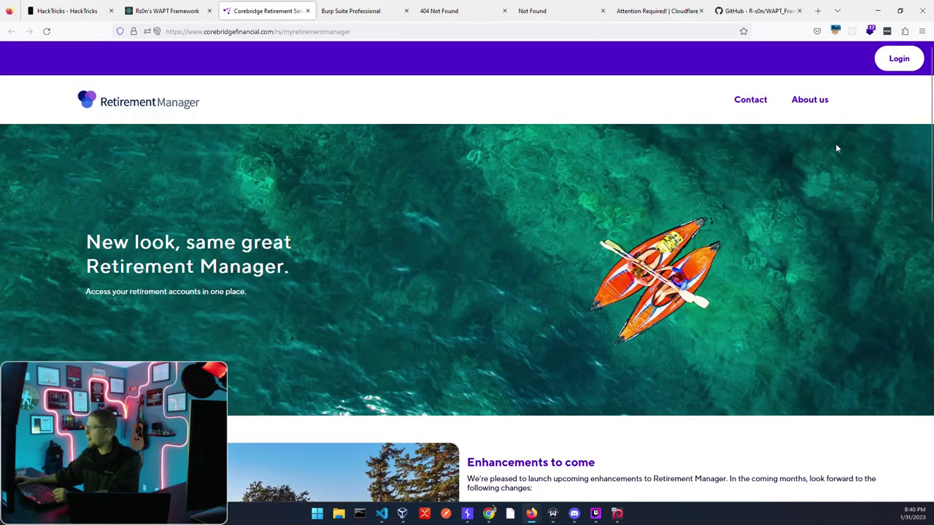
Step: Go to the participants' login page and open the registration flow for first-time users
{"action": "left_click", "coordinate": [901, 59]}
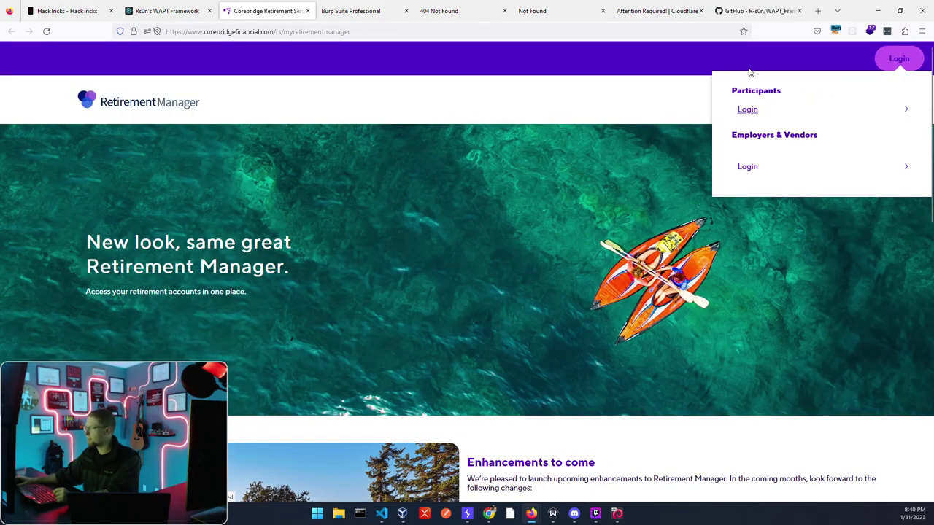
{"action": "left_click", "coordinate": [757, 114]}
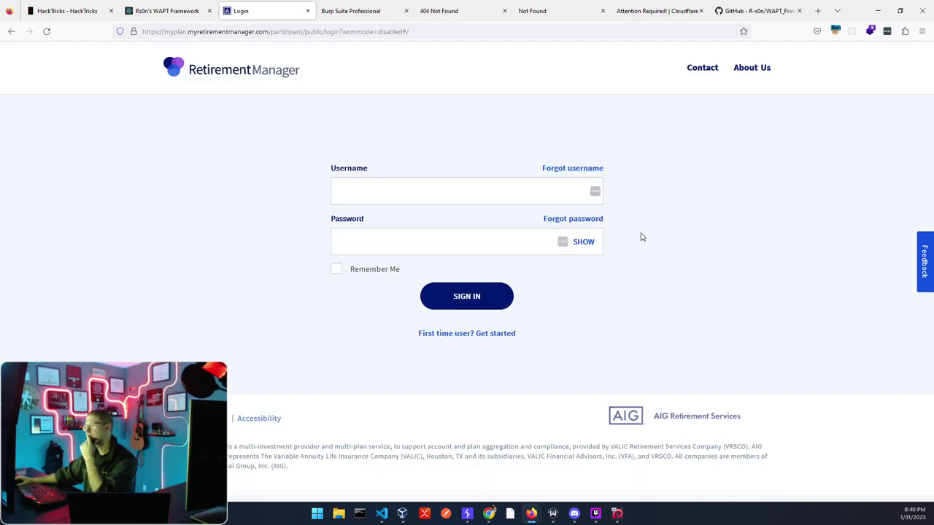
{"action": "left_click", "coordinate": [468, 334]}
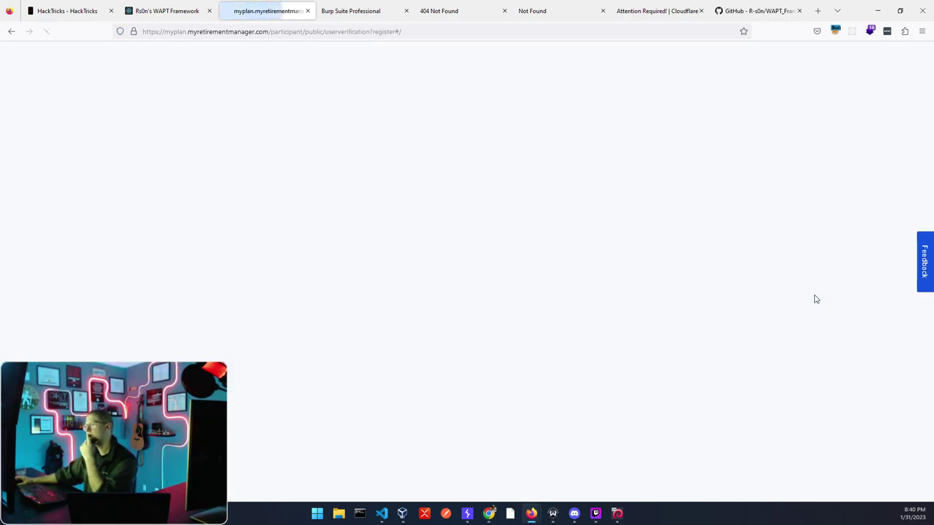
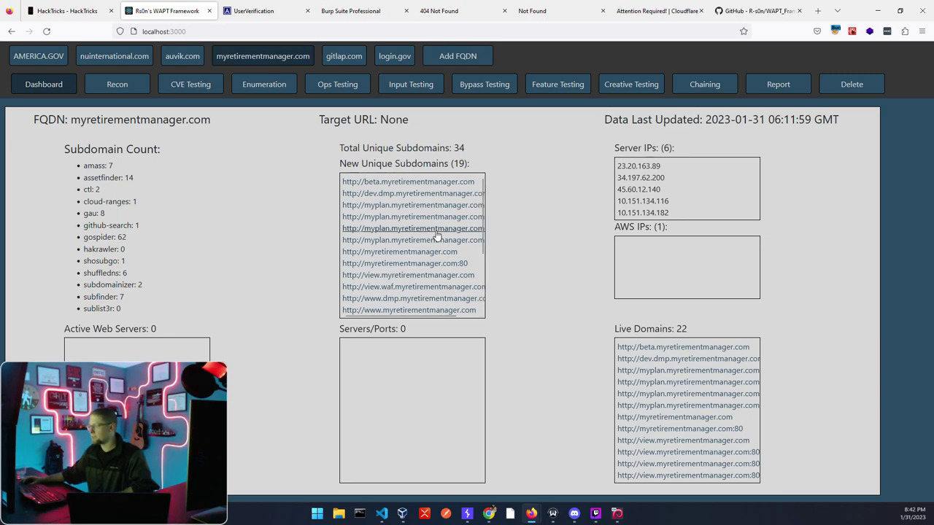
Step: Switch the WAPT Framework target to gitlap.com and select the matched host in its Mismatched SSL Certificate finding
{"action": "scroll", "coordinate": [662, 388], "scroll_direction": "down", "scroll_amount": 3}
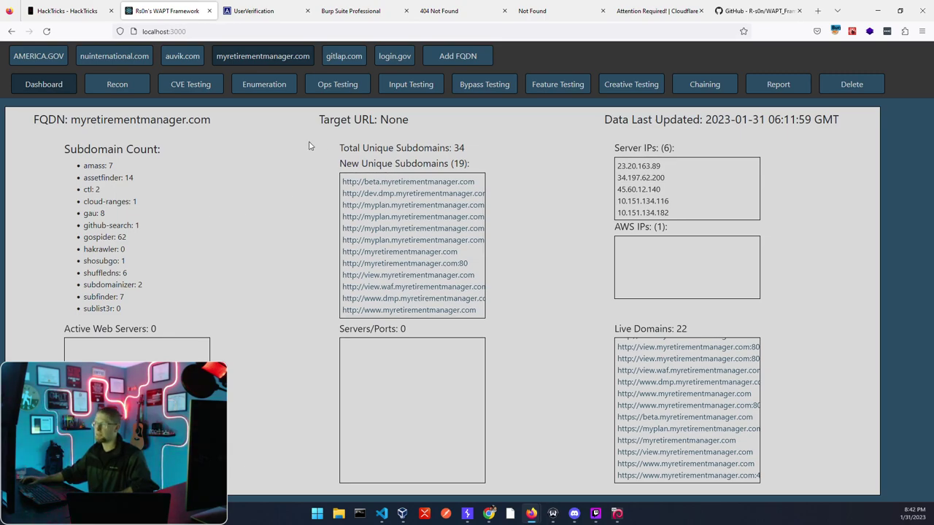
{"action": "left_click", "coordinate": [349, 58]}
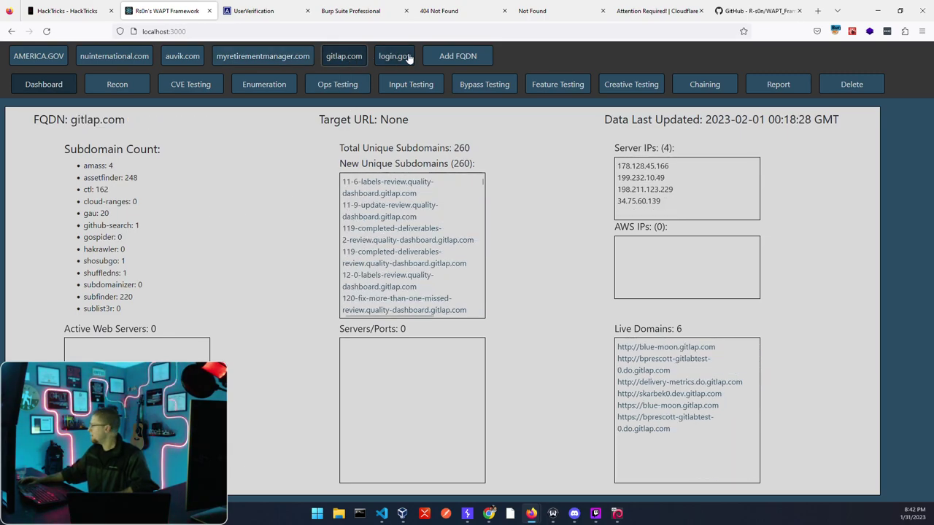
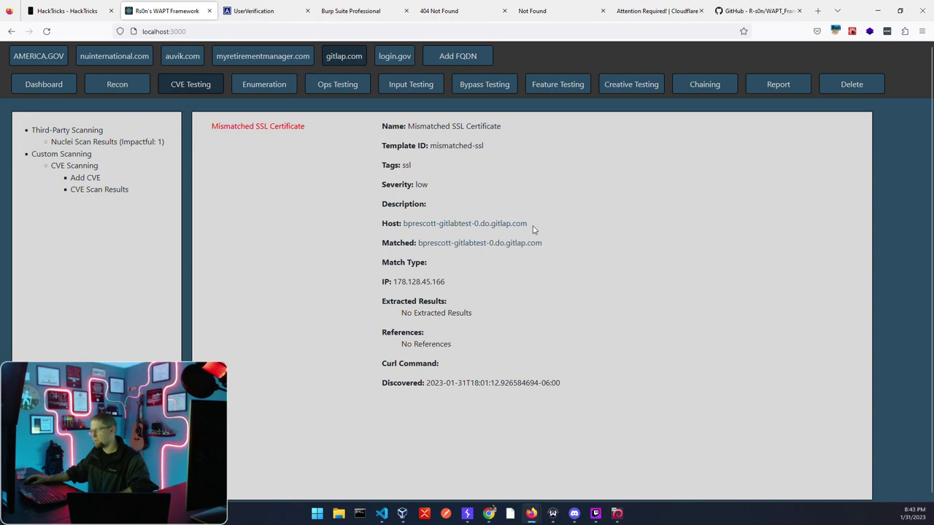
{"action": "left_click_drag", "start_coordinate": [549, 246], "coordinate": [419, 248]}
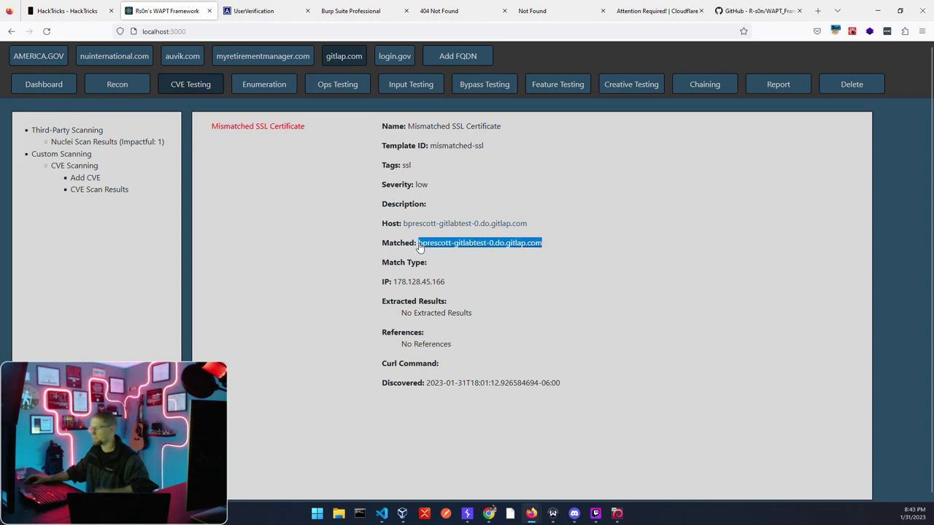
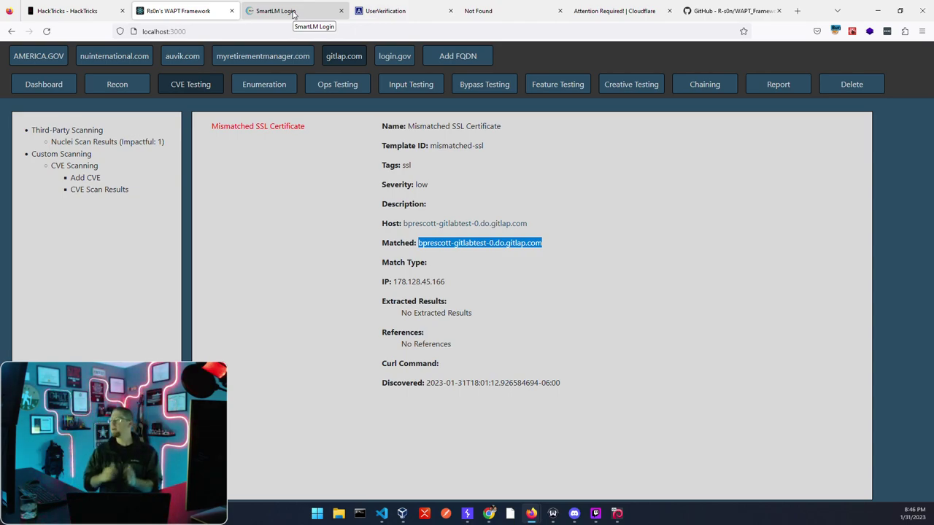
Step: Review the gitlap.com dashboard's live domains and recheck the already open auvik.com and america.gov host pages
{"action": "left_click", "coordinate": [46, 84]}
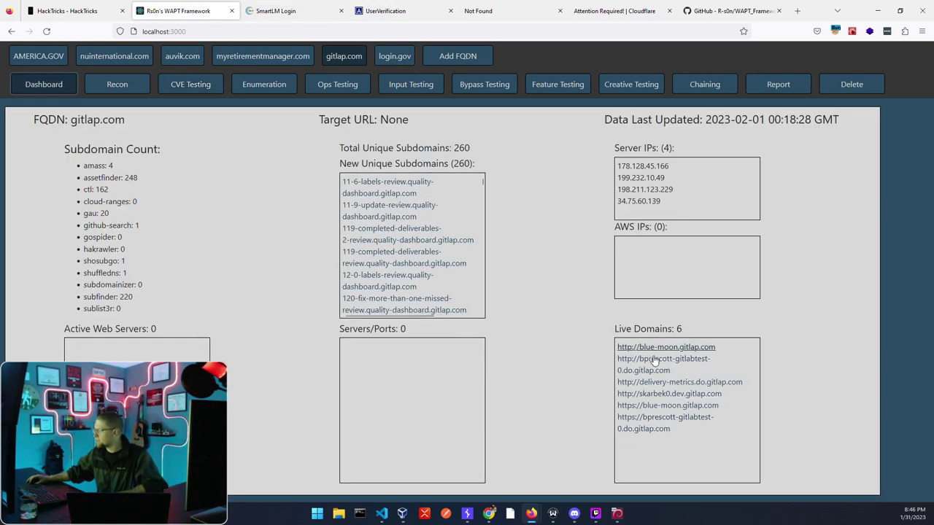
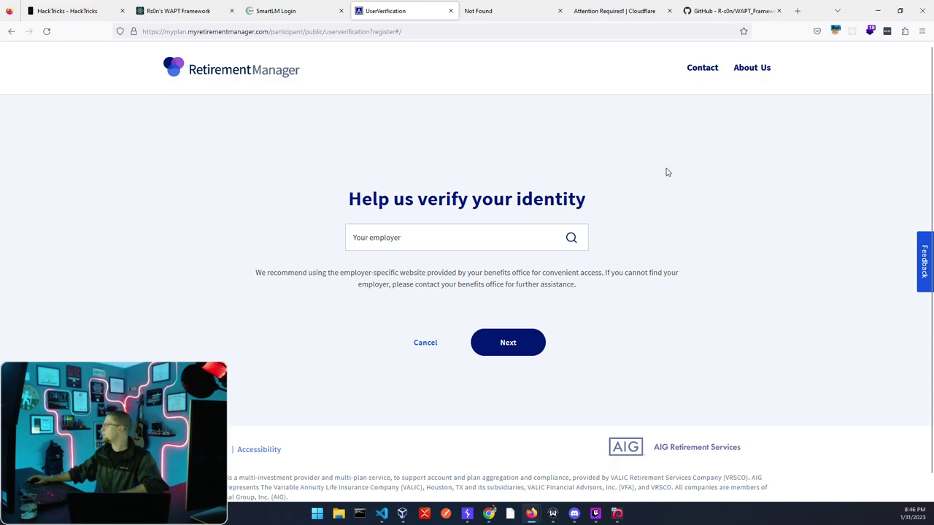
{"action": "left_click", "coordinate": [535, 15]}
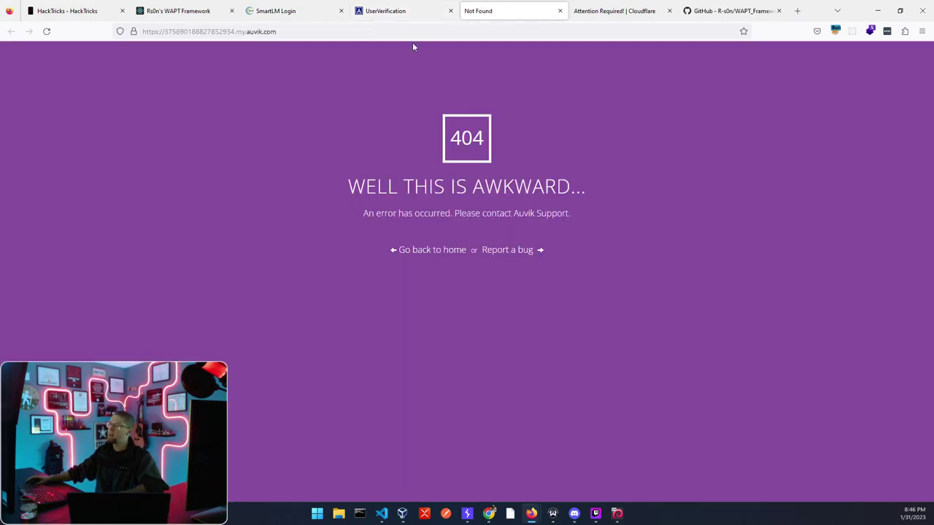
{"action": "left_click", "coordinate": [593, 10]}
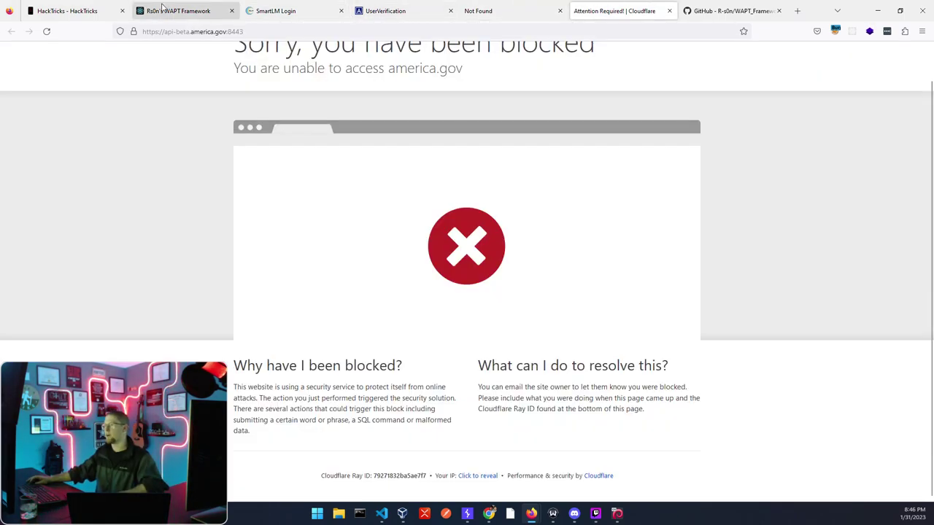